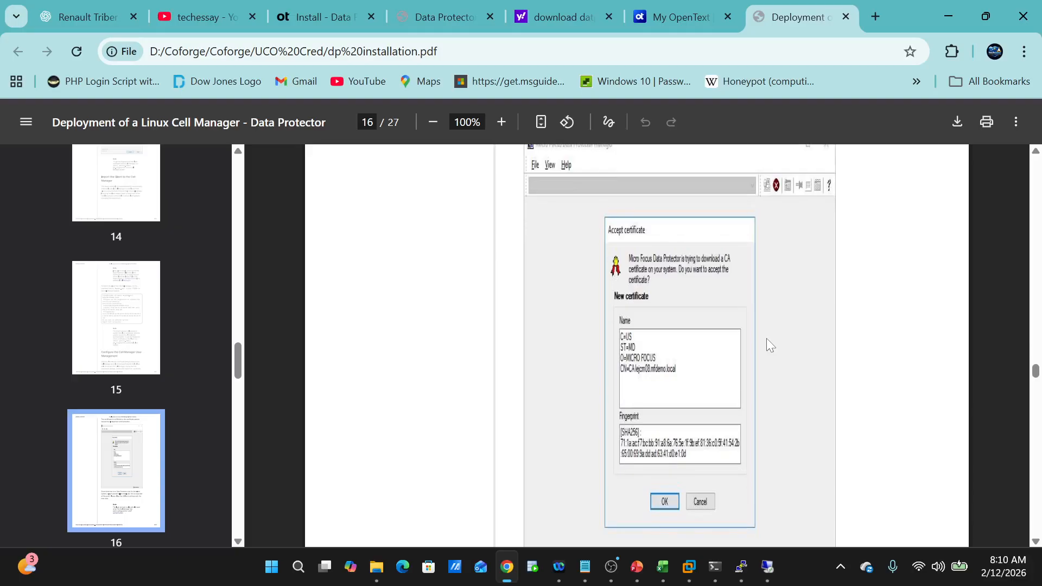
- Scroll the deployment guide PDF down from page 16 toward page 18's local user example
scroll(769, 344, down, 5)
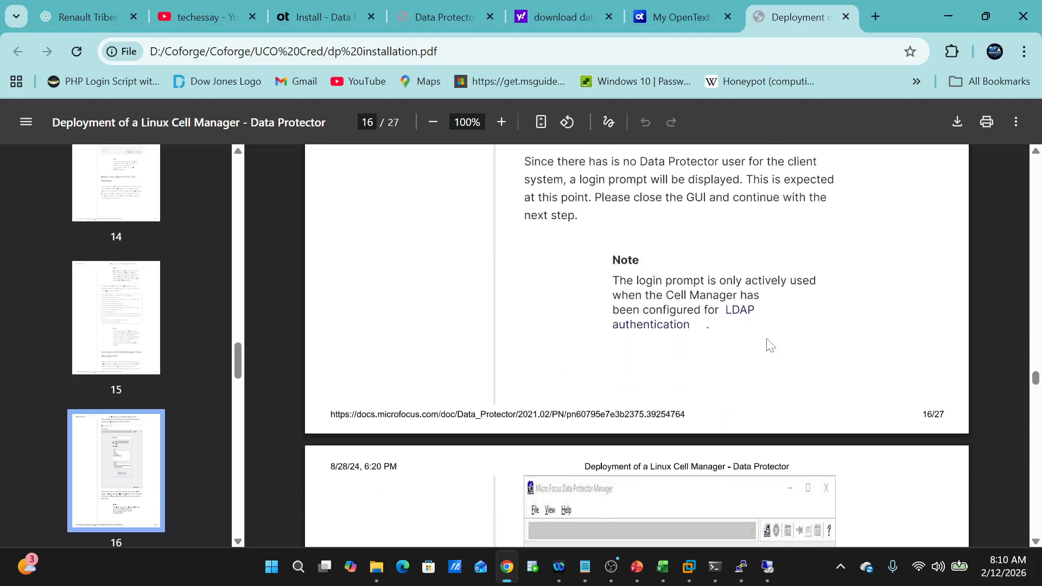
scroll(767, 340, down, 9)
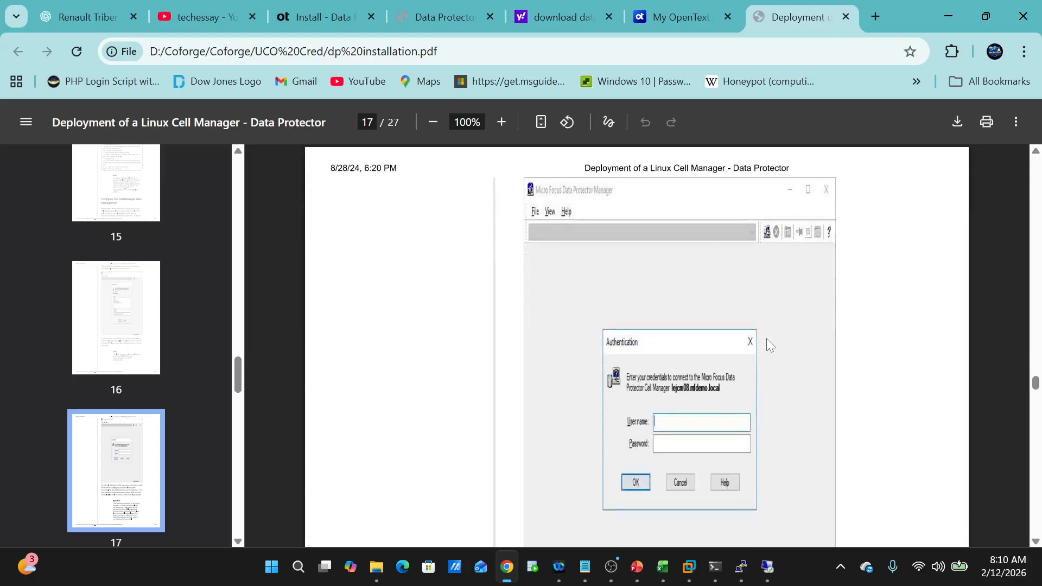
scroll(770, 345, down, 10)
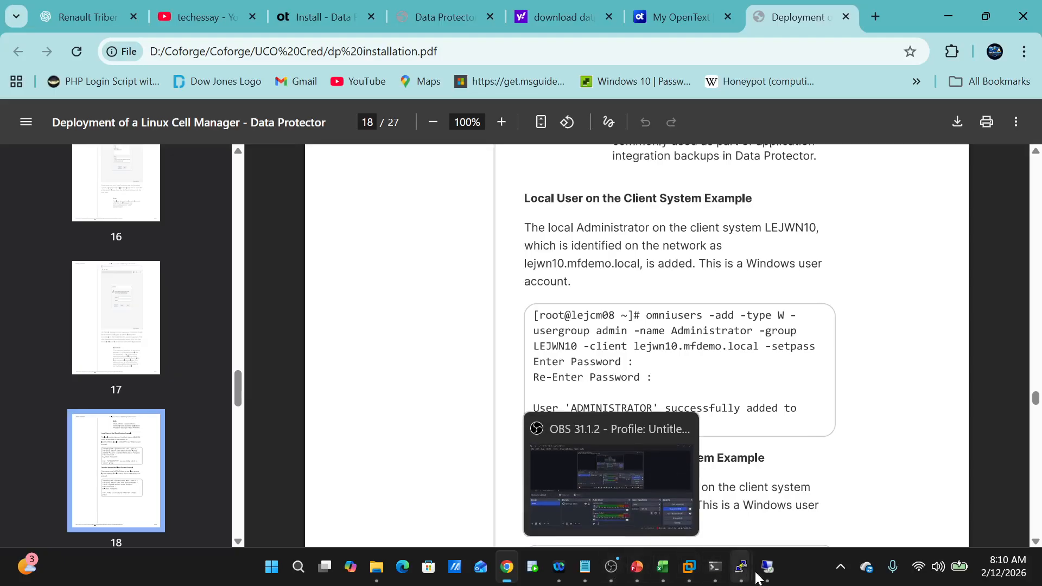
click(775, 499)
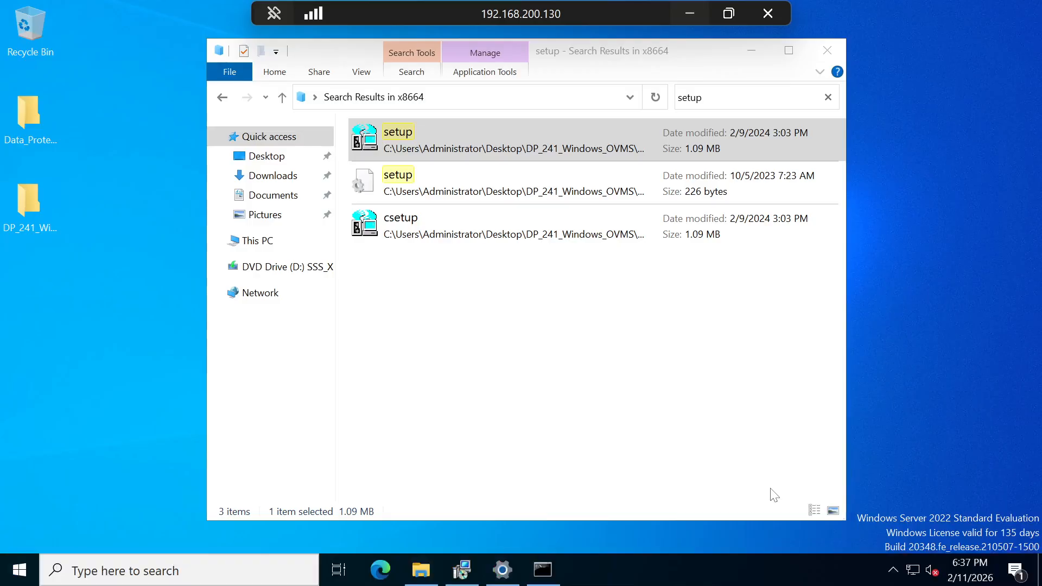
mouse_move(470, 574)
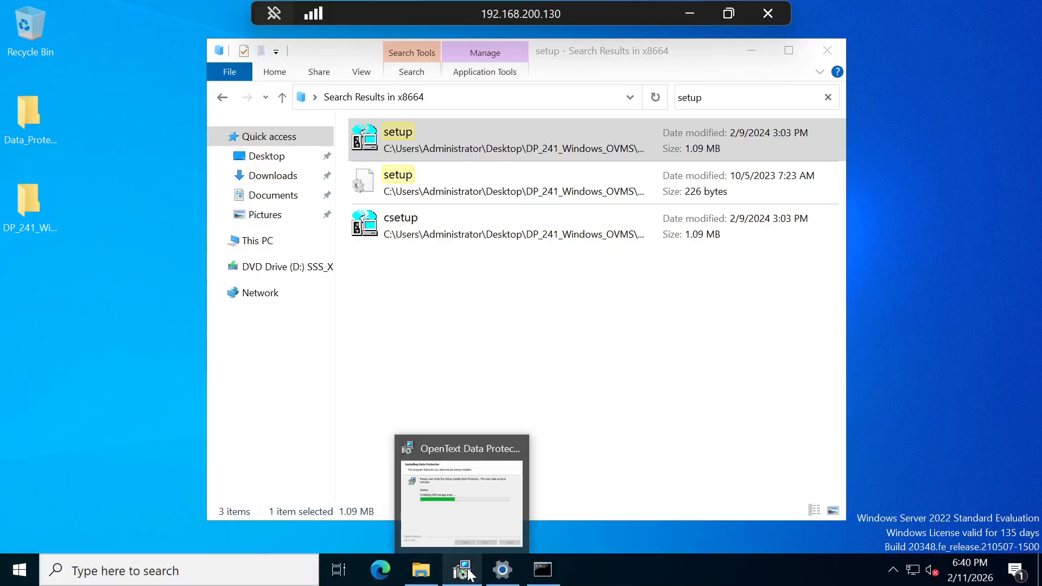
click(467, 505)
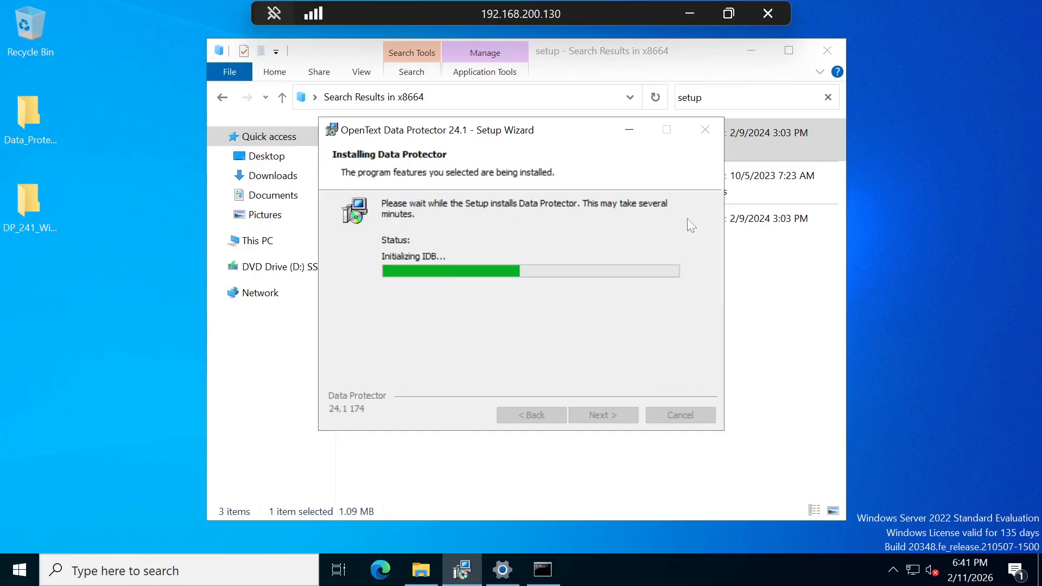
click(689, 14)
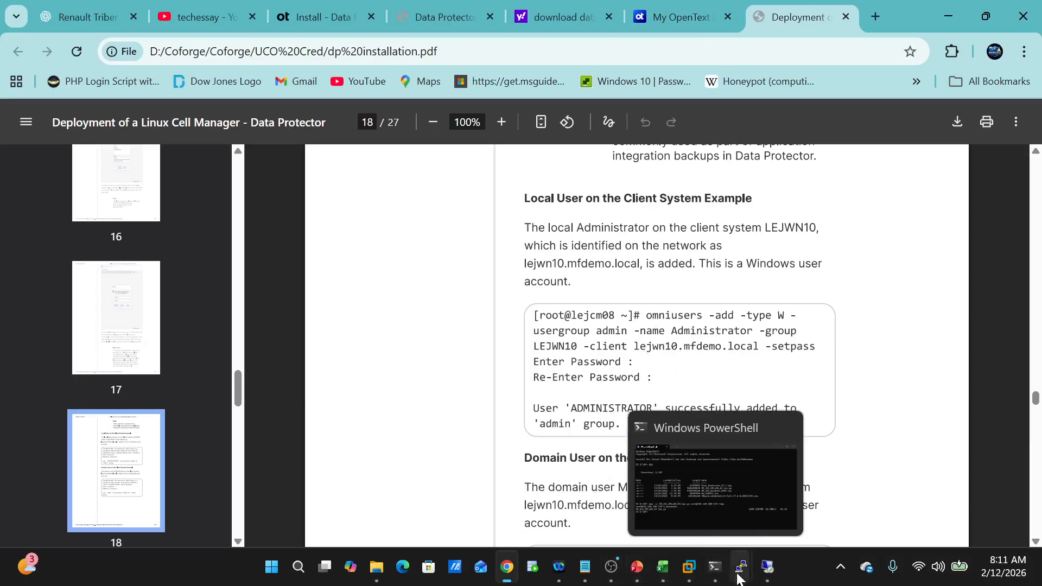
- Close the PuTTY dpserver session that shows all services running
mouse_move(741, 567)
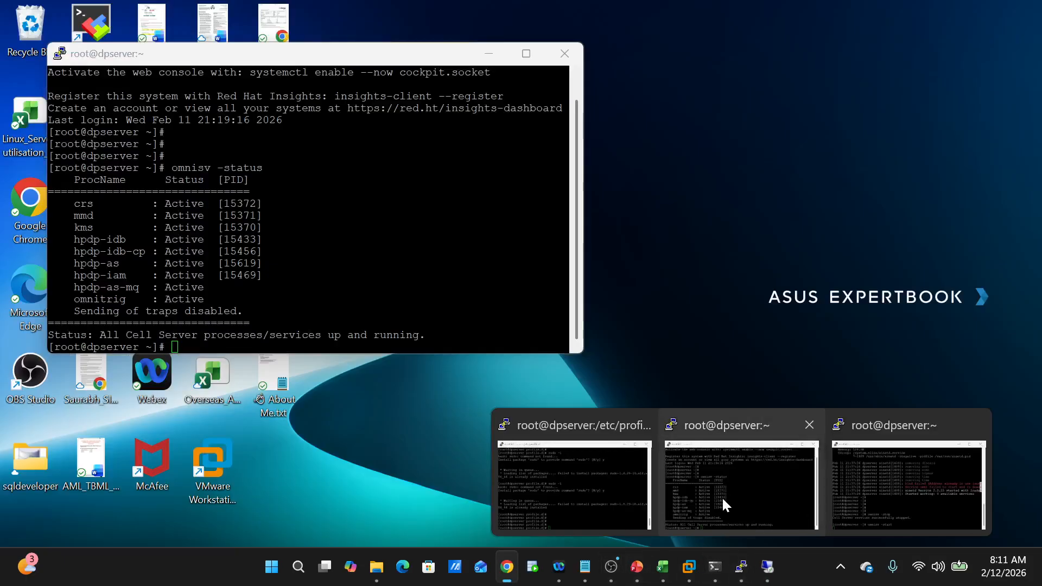
click(722, 497)
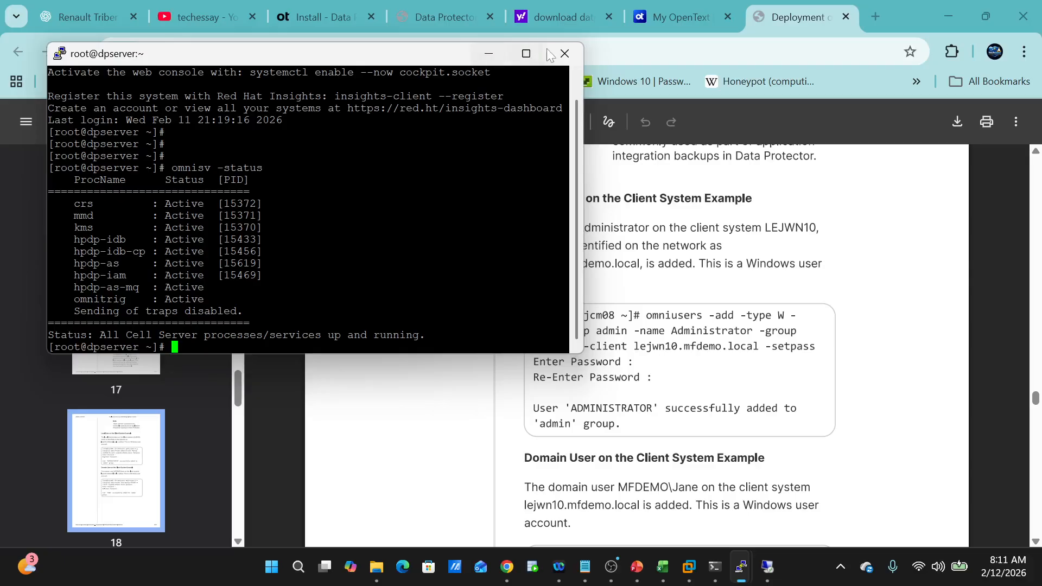
click(565, 53)
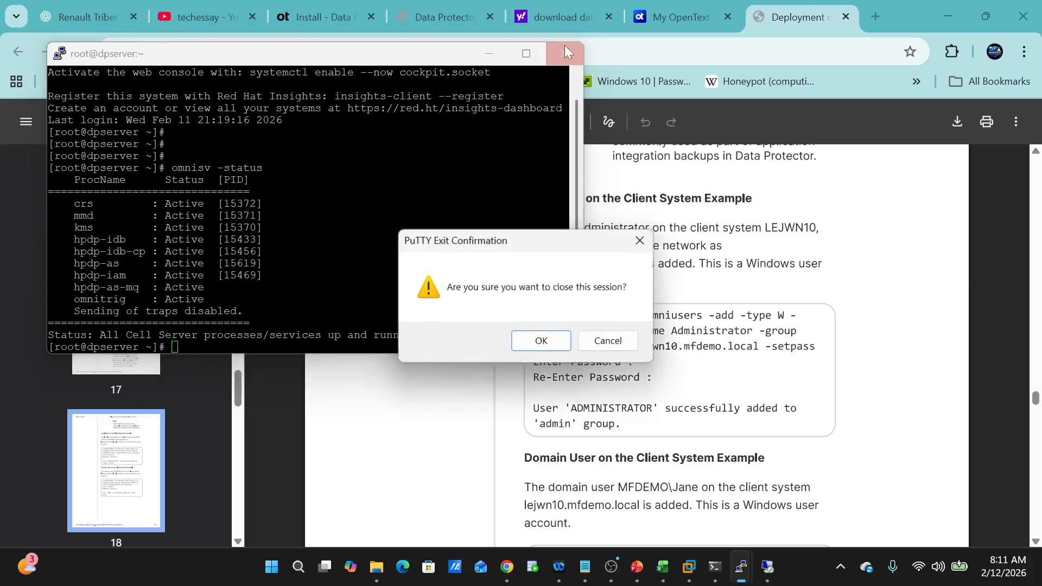
click(542, 342)
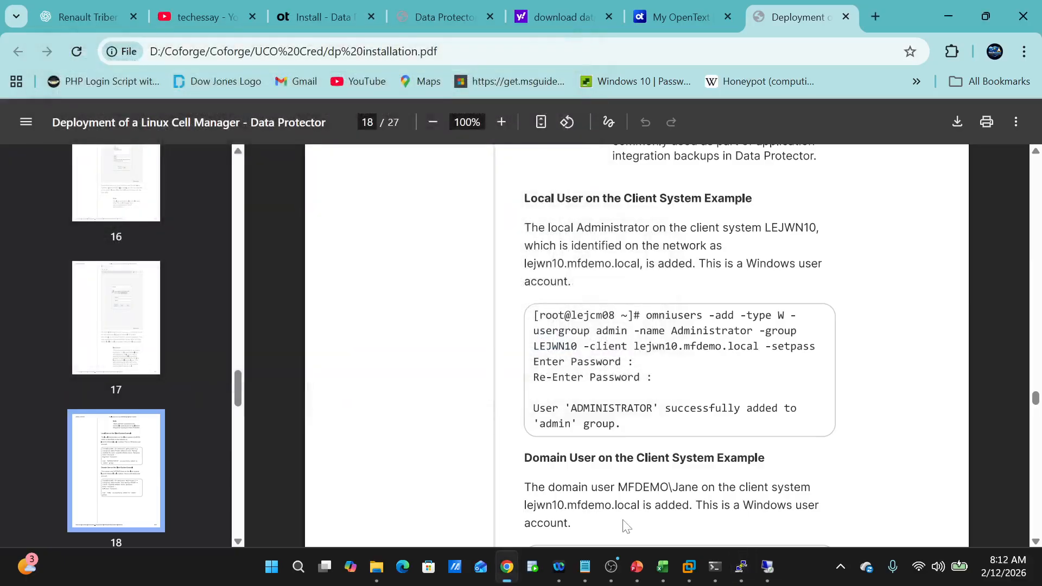
- Bring the other root@dpserver terminal forward, shift it right, and maximize it
mouse_move(738, 577)
mouse_move(784, 490)
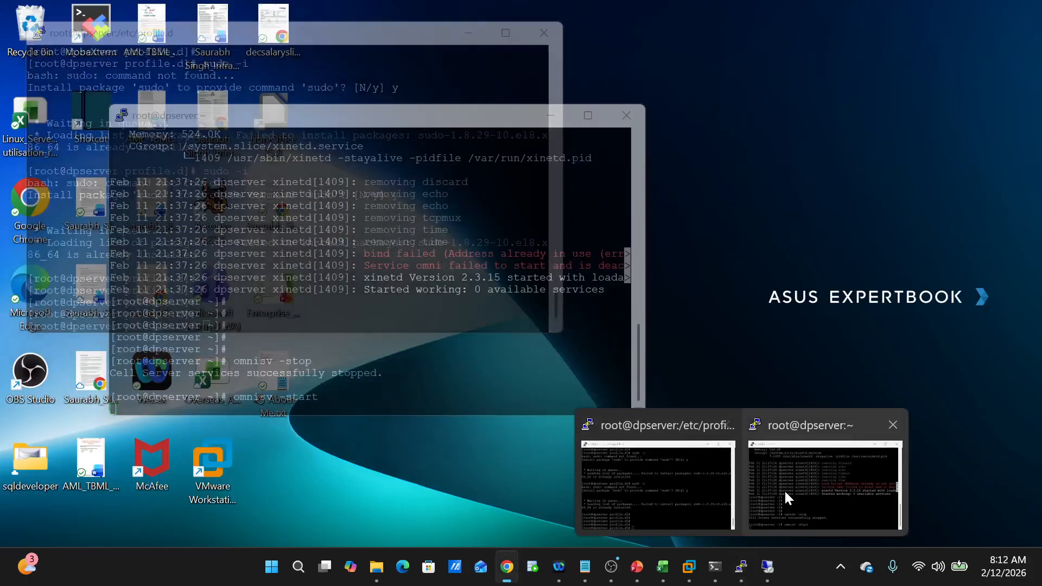
click(789, 490)
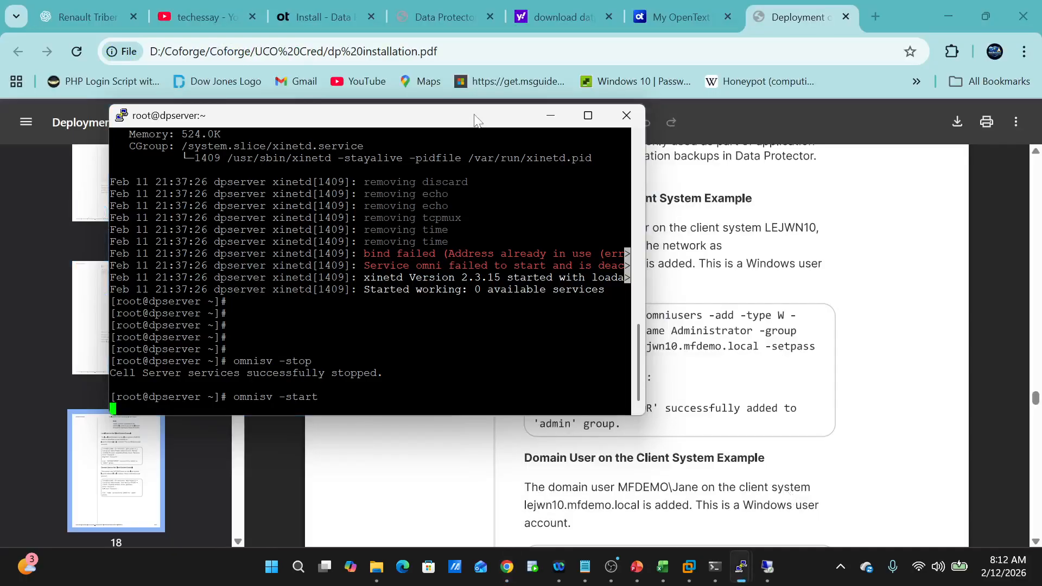
drag(475, 115, 554, 106)
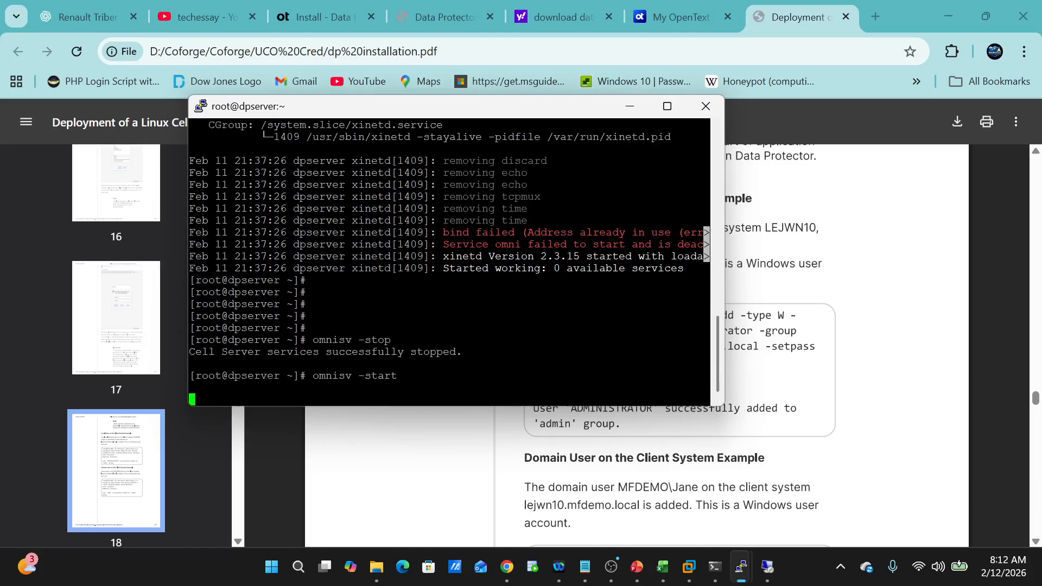
click(667, 106)
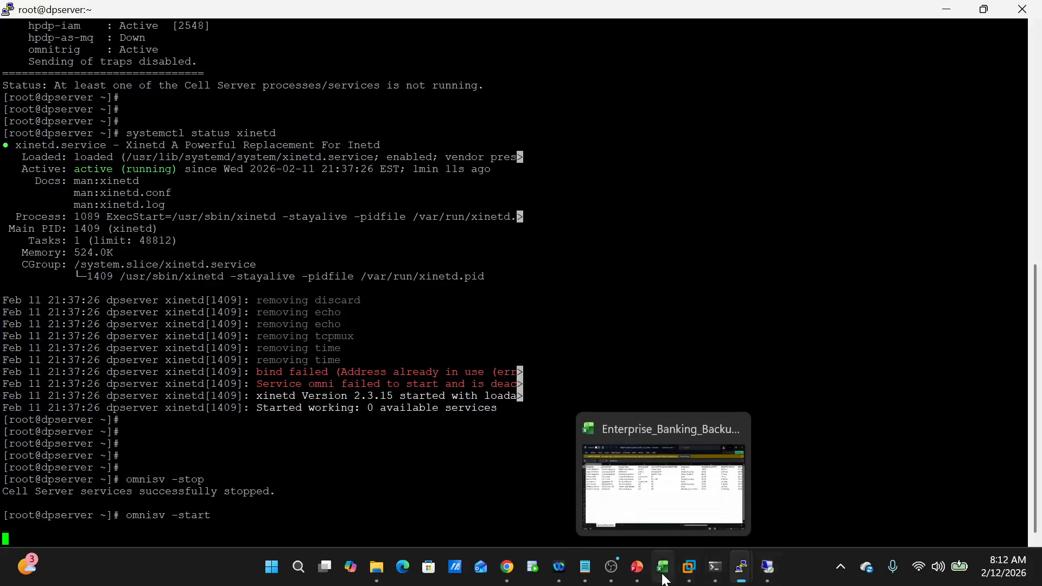
mouse_move(619, 563)
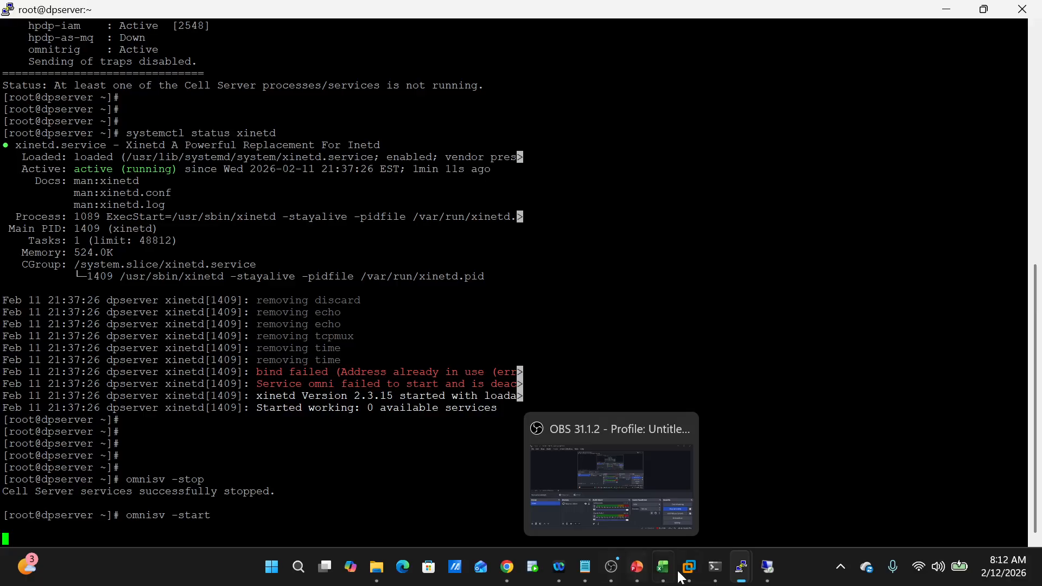
mouse_move(752, 575)
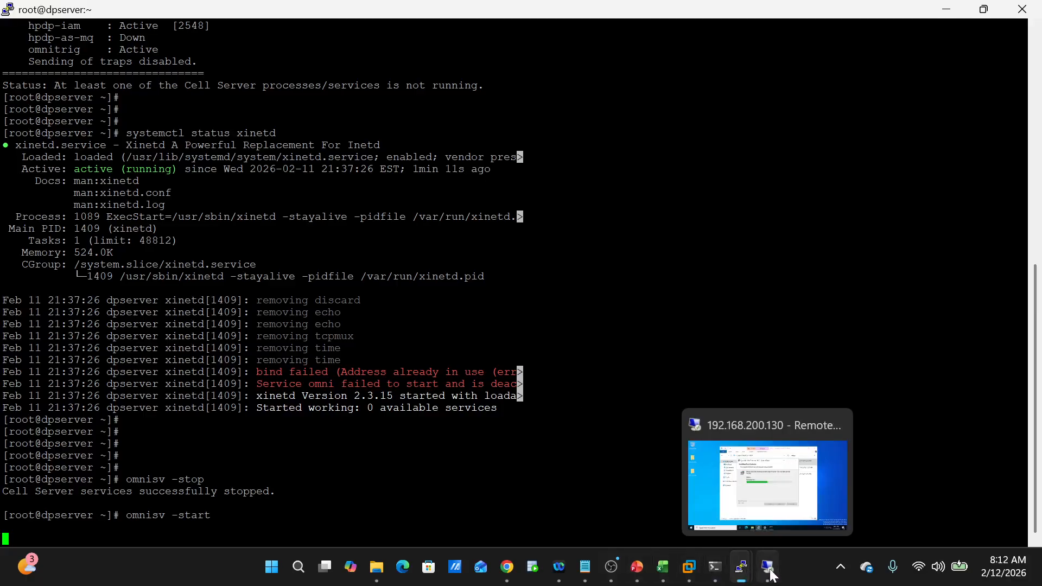
- Return to the Remote Desktop session and reposition the Data Protector 24.1 setup wizard
click(768, 487)
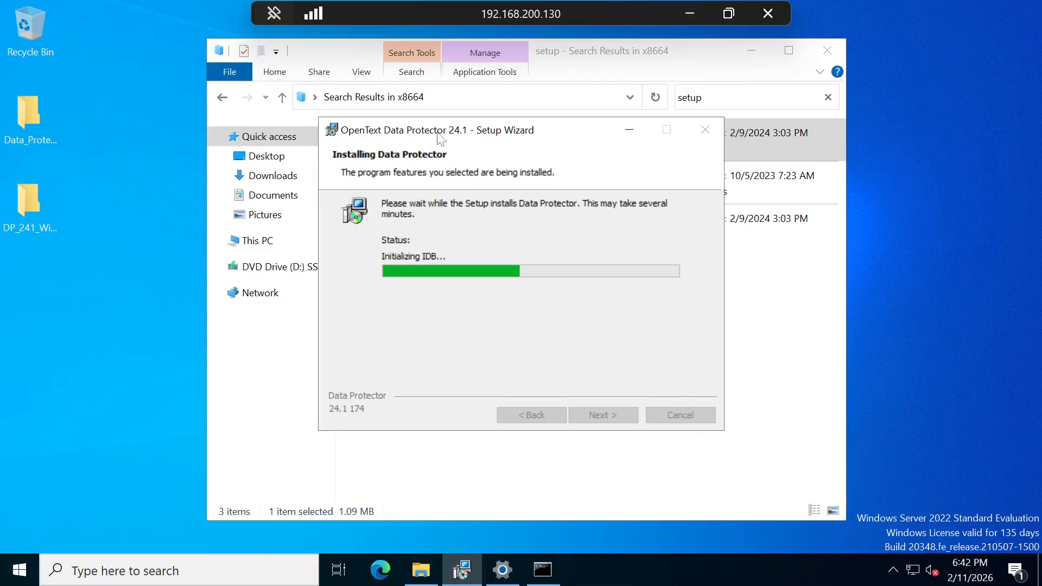
drag(442, 140, 534, 129)
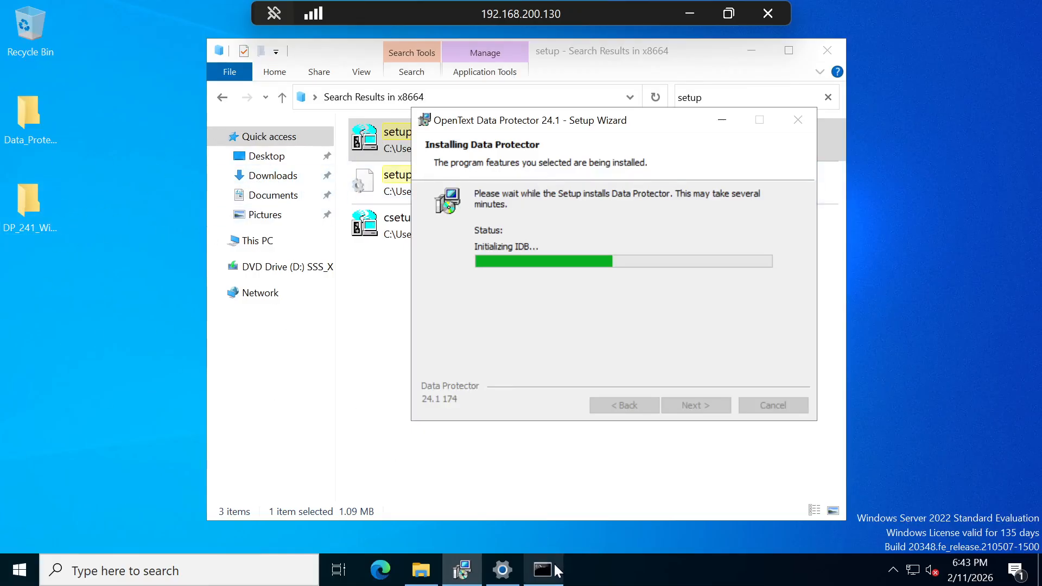
mouse_move(555, 569)
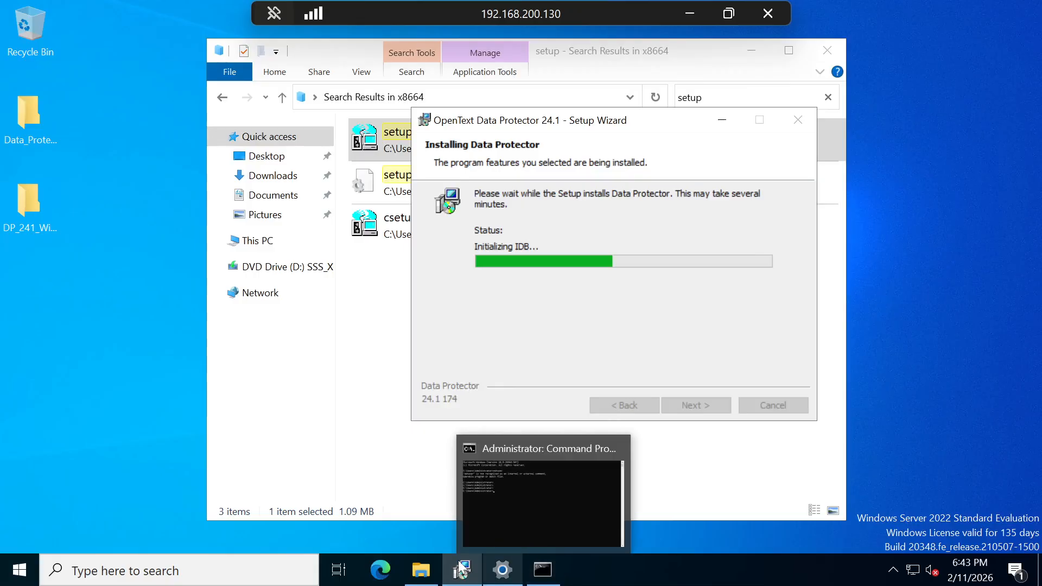
mouse_move(462, 569)
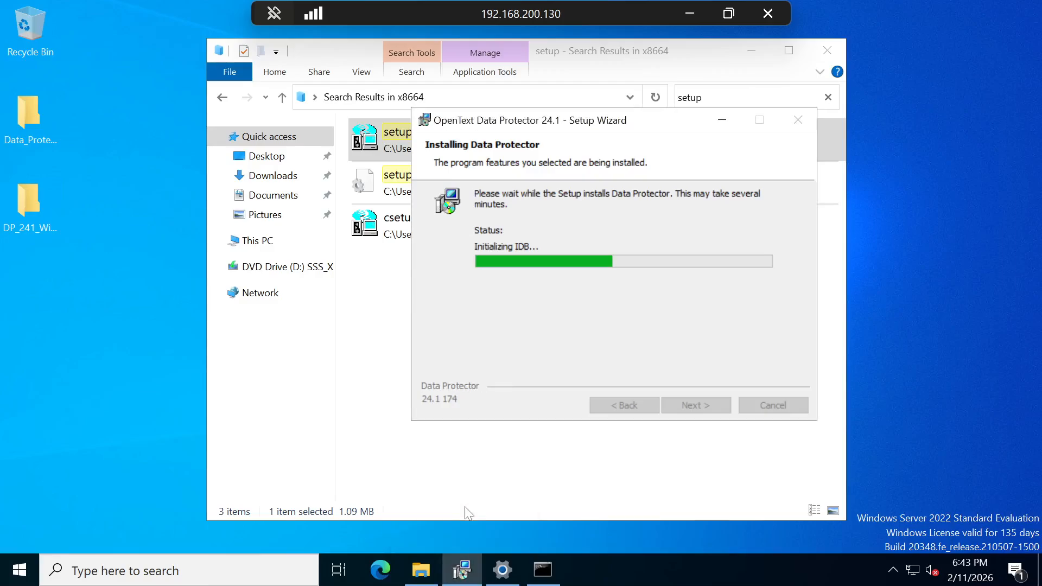
- Run omnisv -status on dpserver, showing hpdp-as and hpdp-as-mq down
click(691, 13)
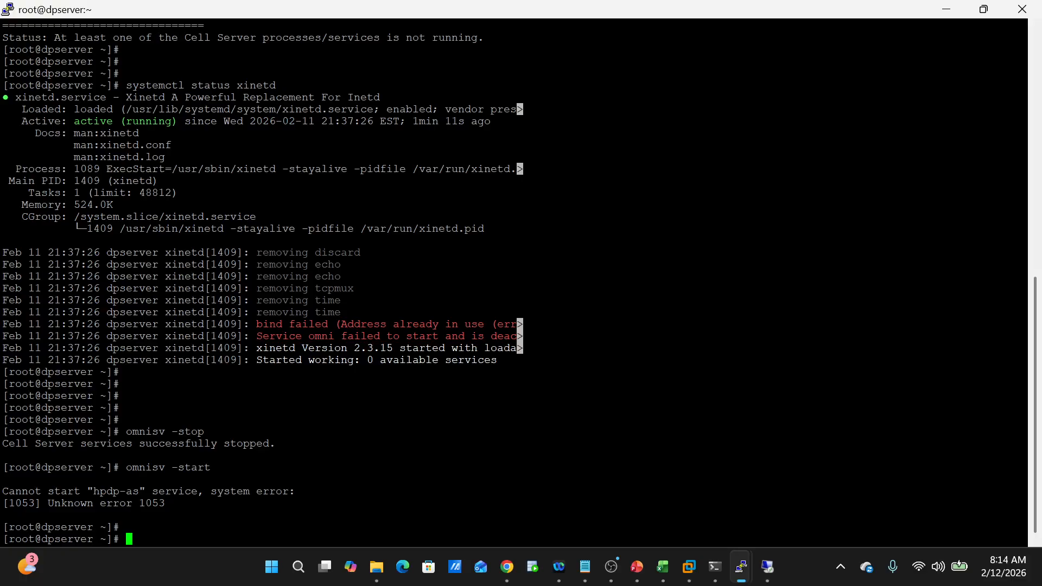
key(Up)
key(BackSpace)
key(BackSpace)
key(BackSpace)
text(atus)
key(Return)
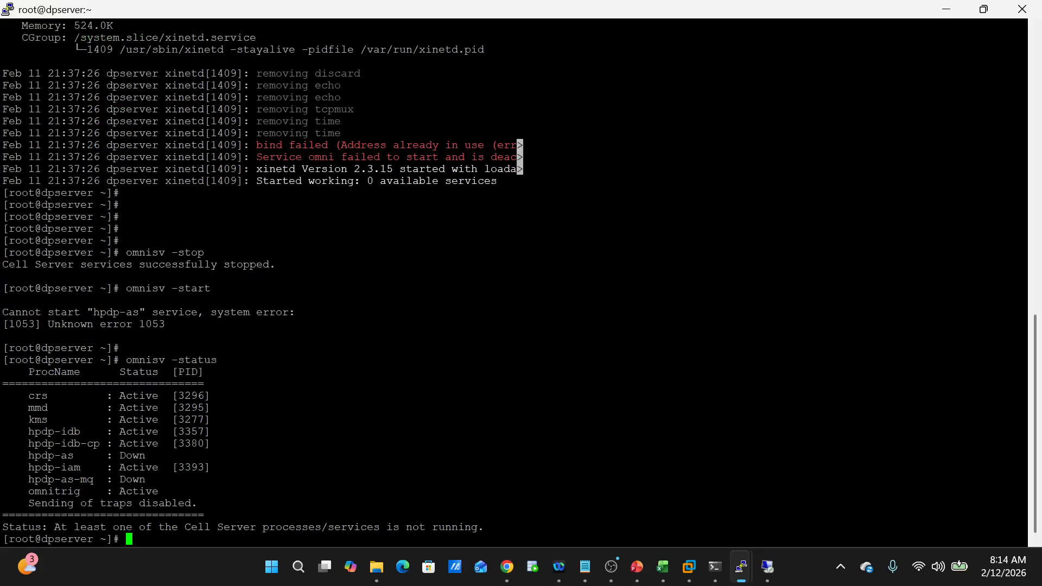
key(Return)
key(Return)
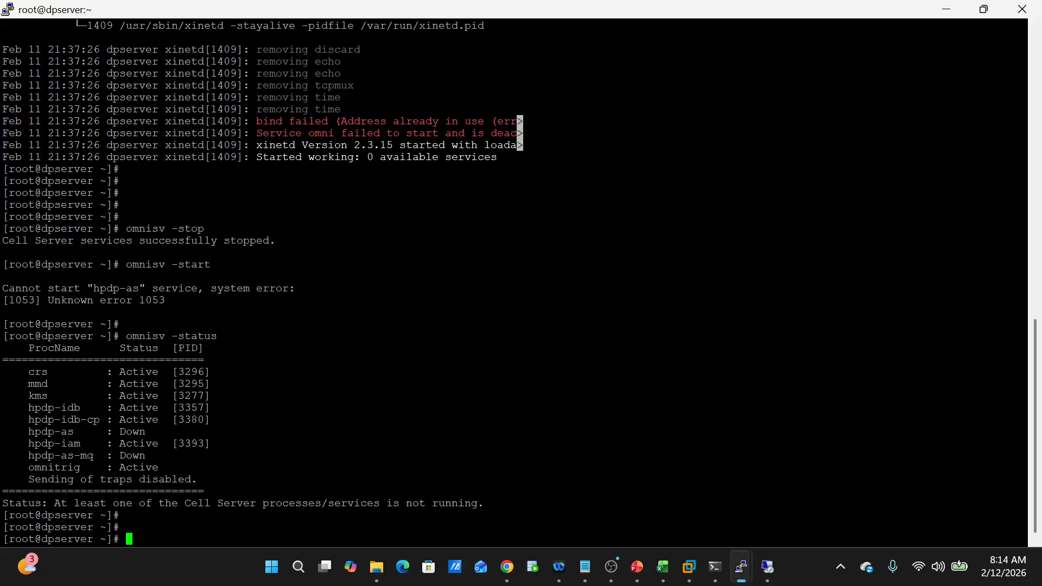
- Run omnisv -start again to restart the Cell Manager services
text(omni)
key(BackSpace)
text(isv -start)
key(Return)
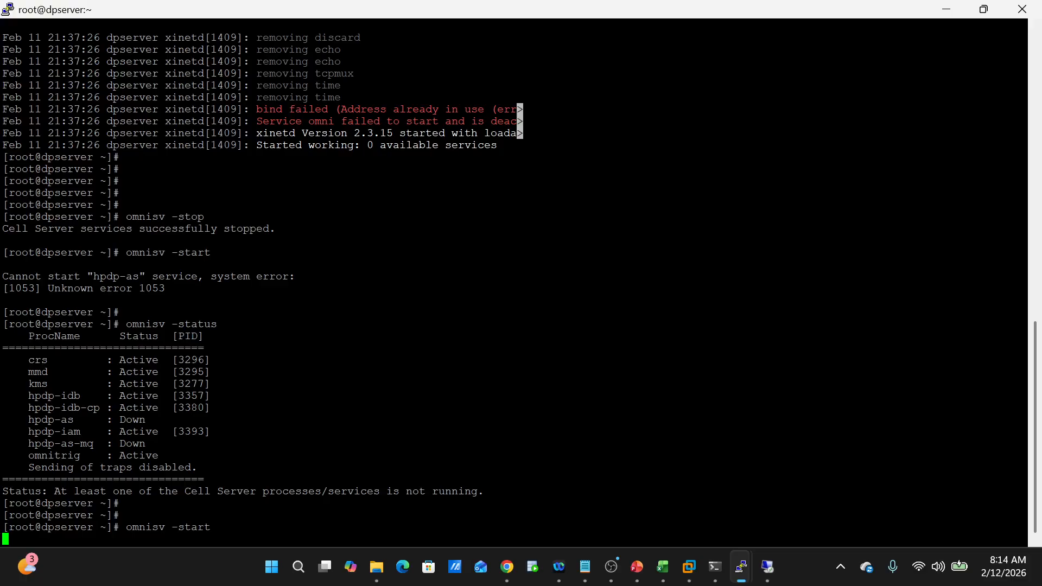
- Open a second PuTTY session to the same dpserver host
right_click(96, 11)
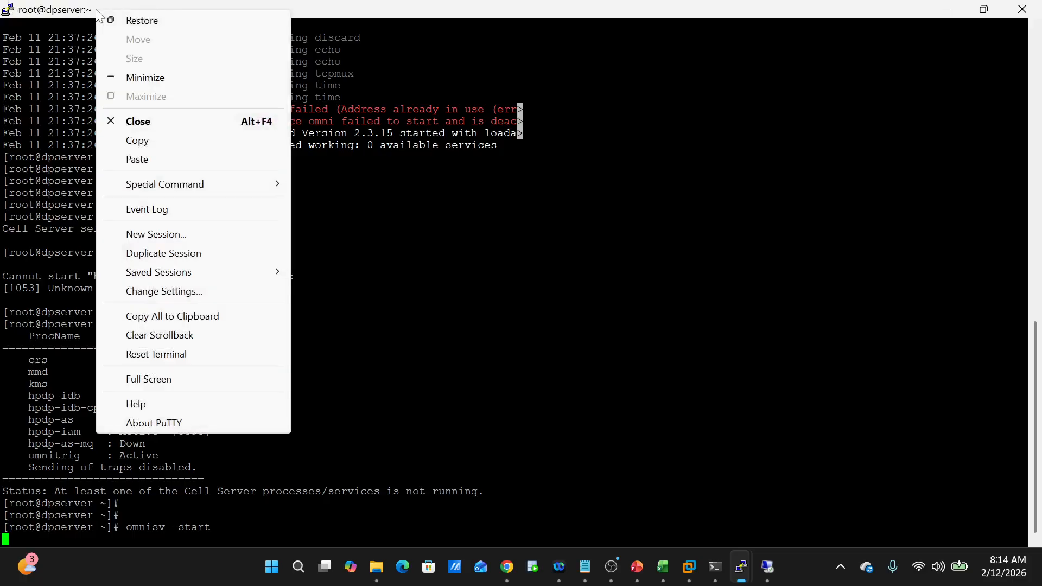
click(166, 238)
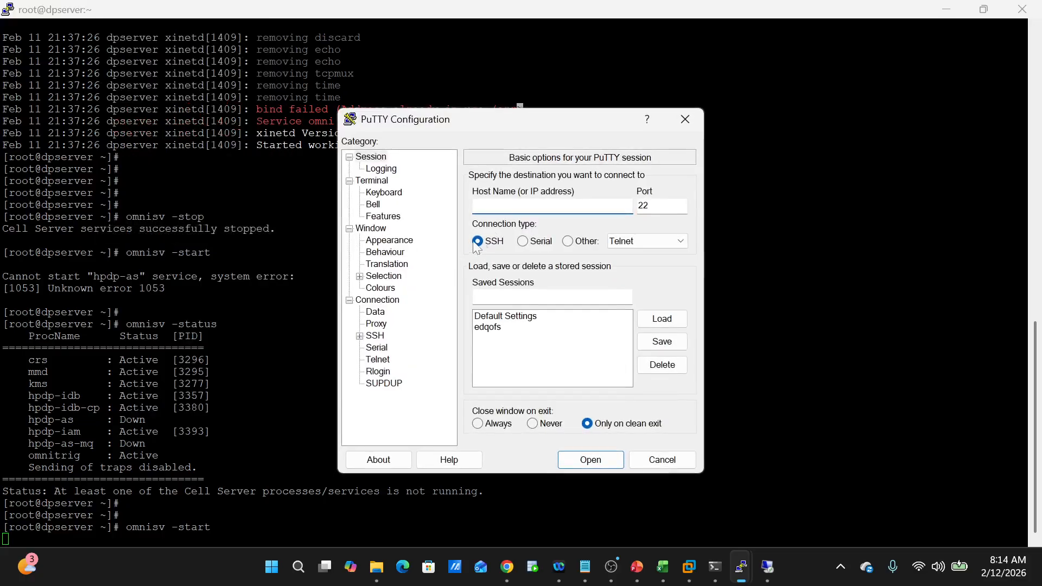
click(685, 121)
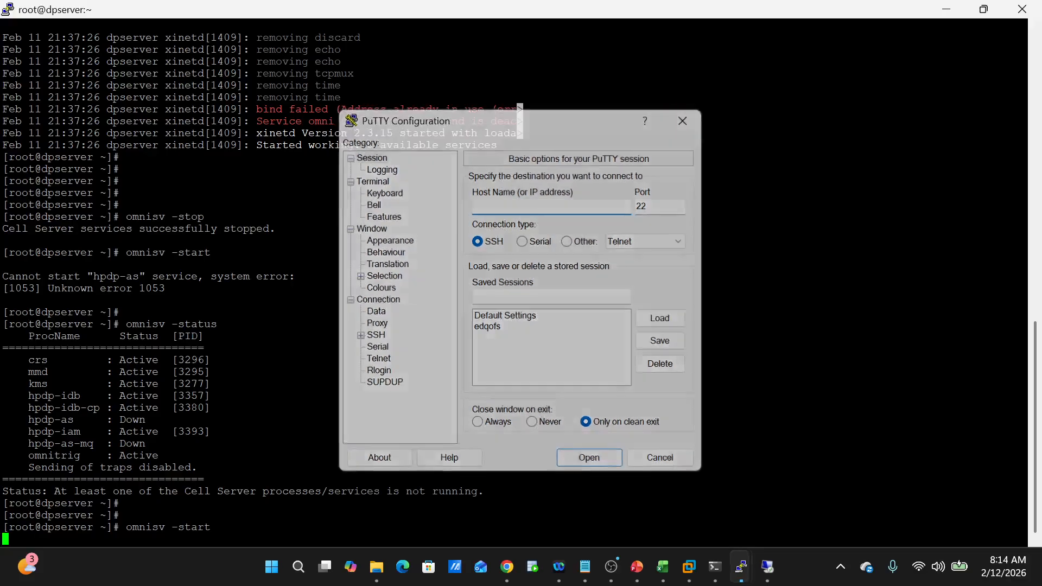
right_click(217, 6)
click(296, 244)
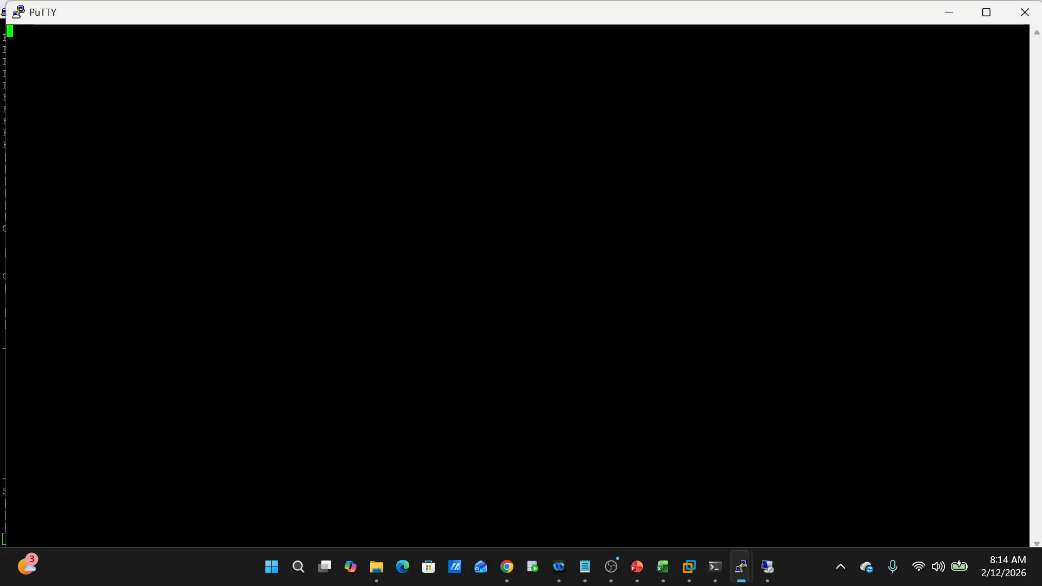
- Log in as root with the account password and reach the shell prompt
text(root)
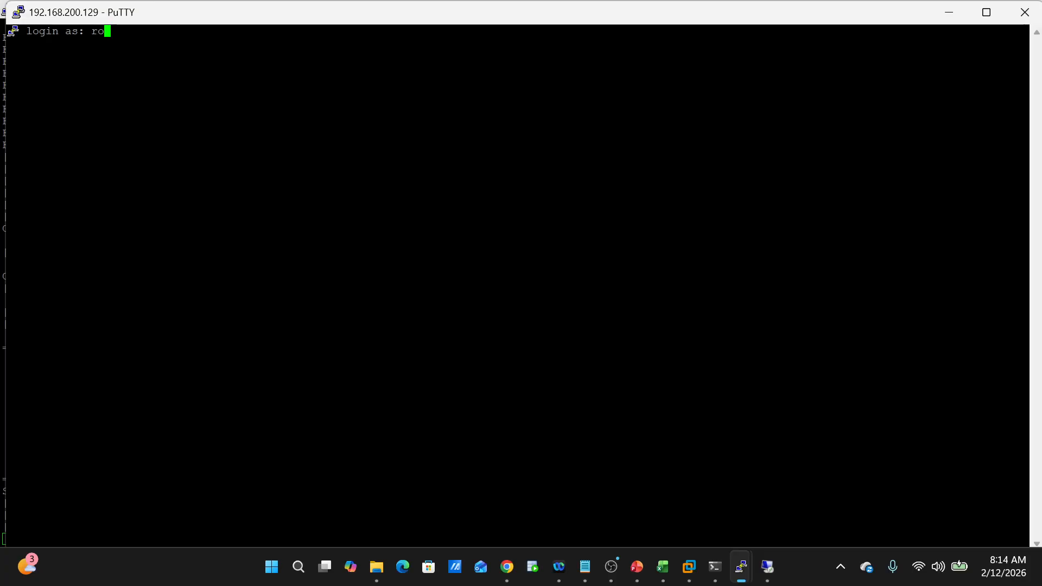
key(Return)
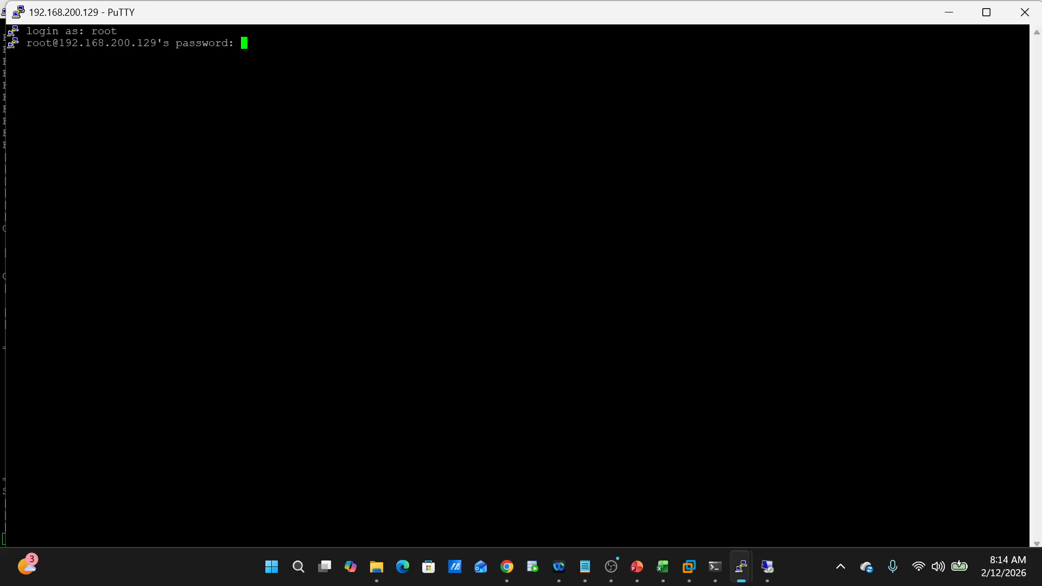
key(Return)
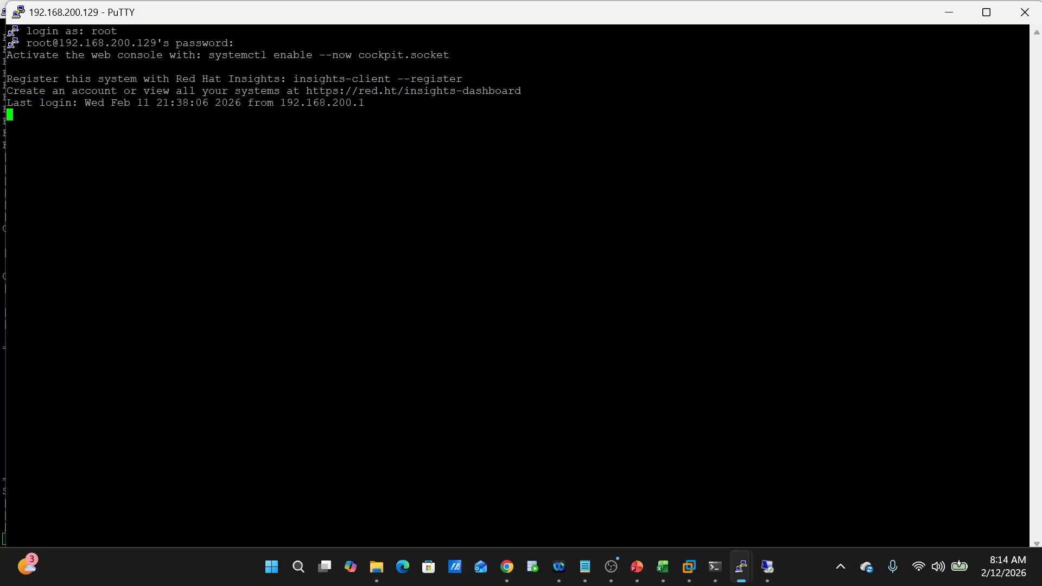
key(Return)
key(Return)
key(Return)
key(Return)
key(Return)
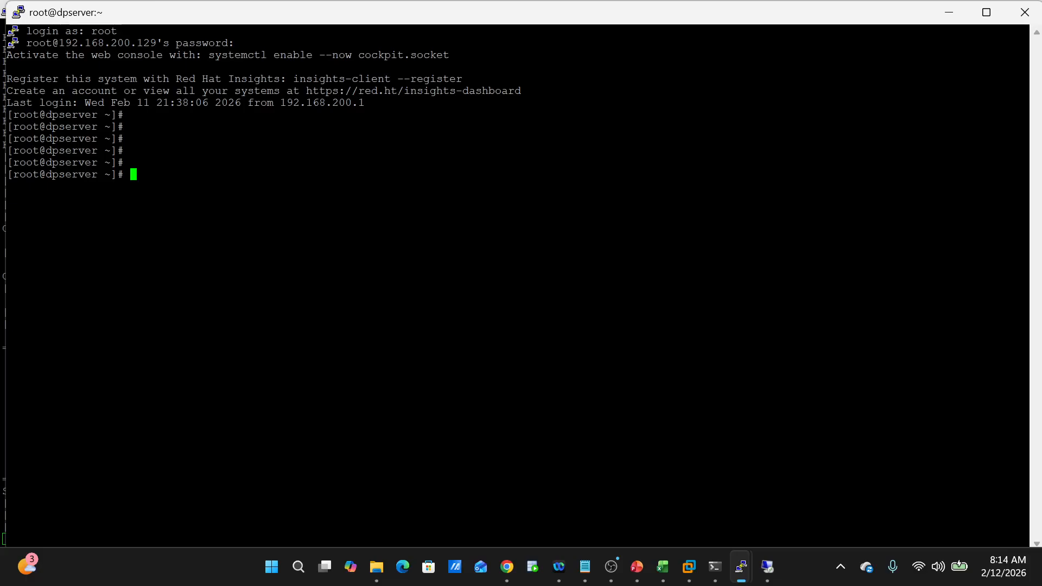
- Trust dpclient with omnicc -secure_comm -configure_peer dpclient -accept_host
text(omniusers -add -W )
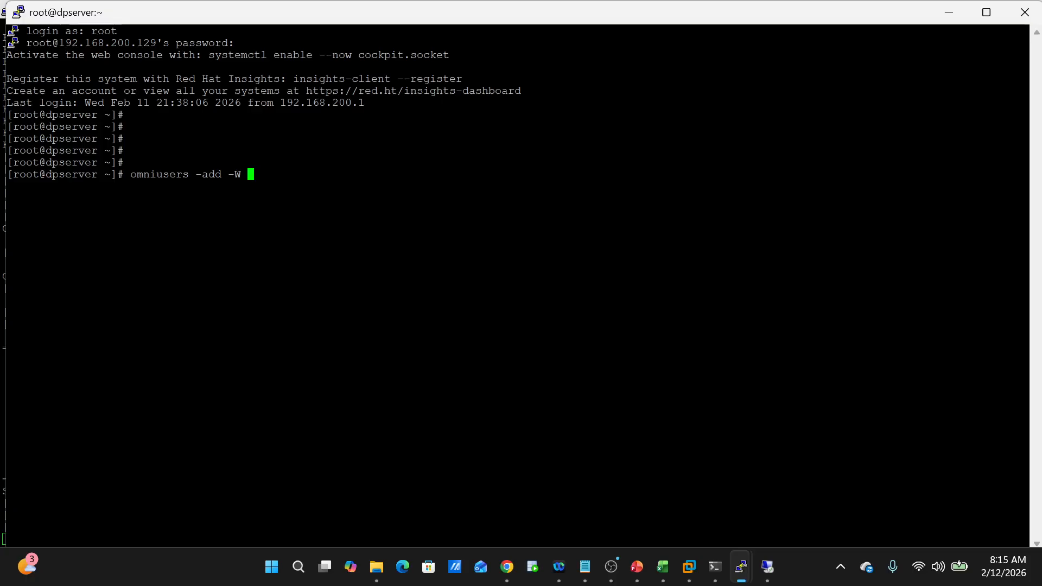
text(admini)
key(BackSpace)
key(BackSpace)
key(BackSpace)
key(BackSpace)
key(BackSpace)
key(BackSpace)
key(BackSpace)
key(BackSpace)
key(BackSpace)
key(BackSpace)
key(BackSpace)
key(BackSpace)
key(BackSpace)
key(BackSpace)
key(BackSpace)
key(BackSpace)
key(BackSpace)
key(BackSpace)
key(BackSpace)
key(BackSpace)
key(BackSpace)
key(BackSpace)
key(BackSpace)
key(BackSpace)
text(omnicc -secure_comm -configure)
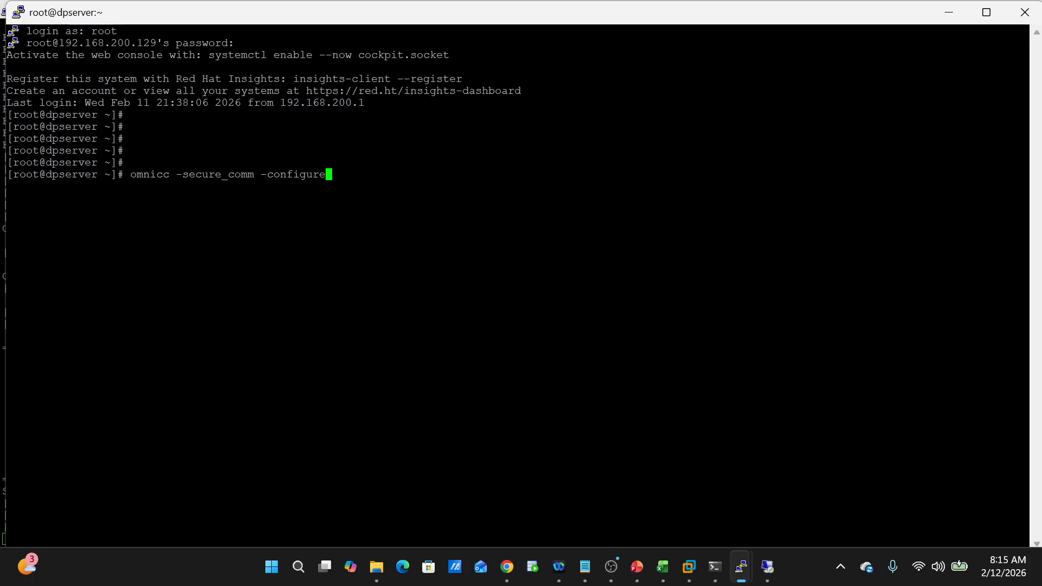
text(_peer dpclient -accep)
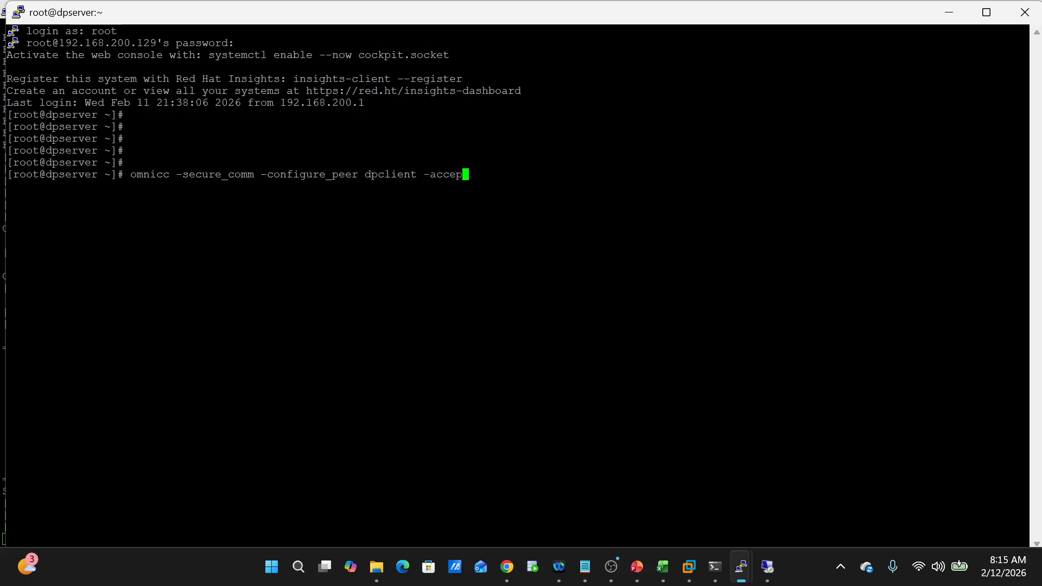
text(t_host)
key(Return)
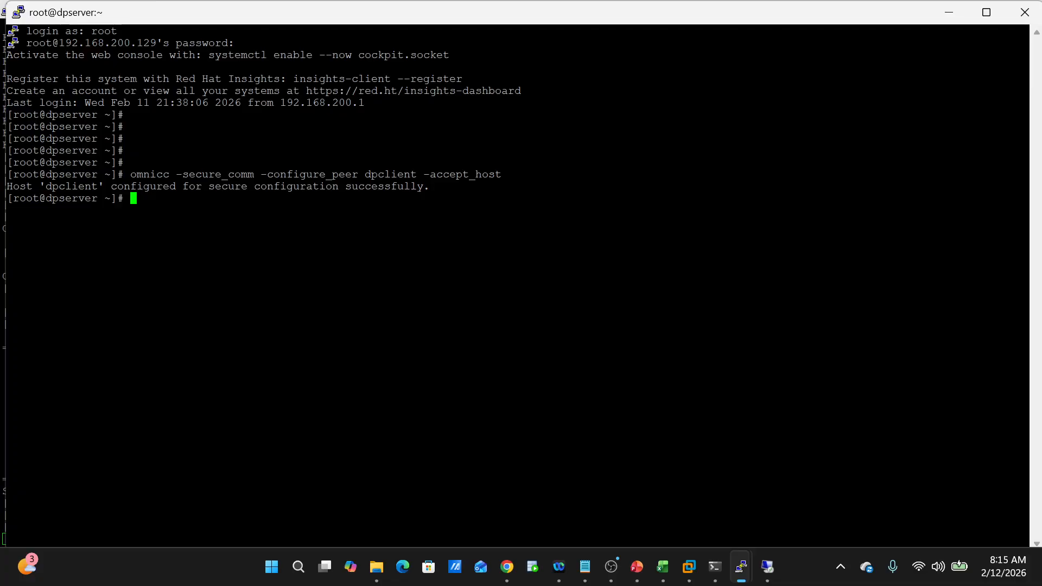
- Print /etc/hosts and highlight the dpclient entry
text(cat /etc/host)
key(Return)
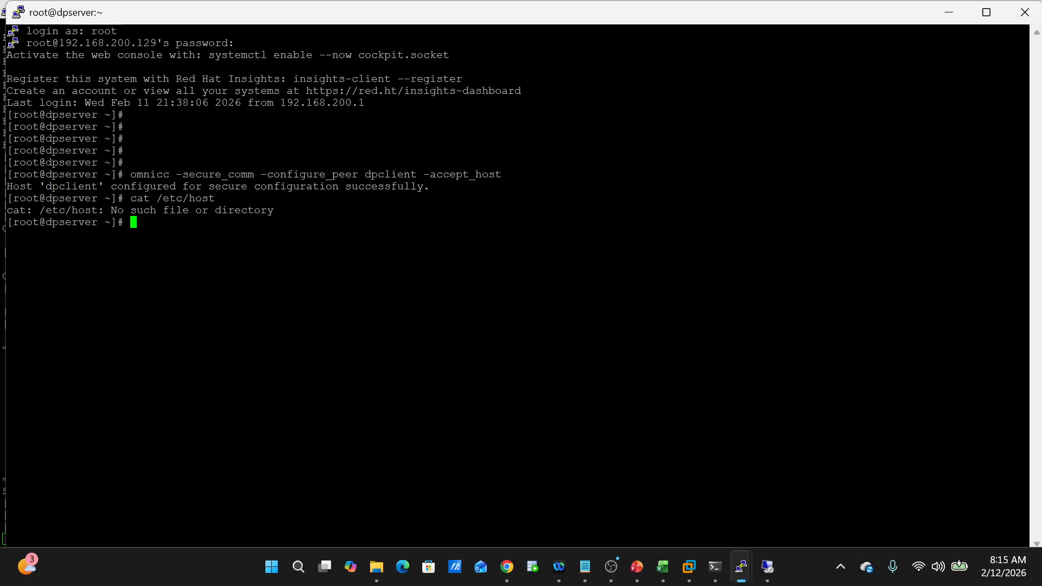
key(Up)
key(Tab)
key(Tab)
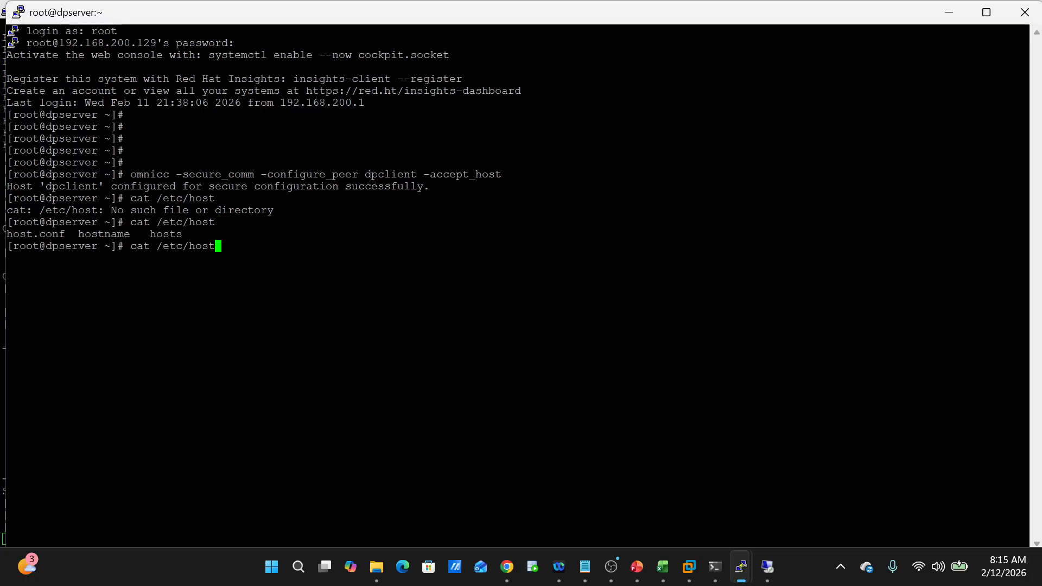
key(Tab)
key(Tab)
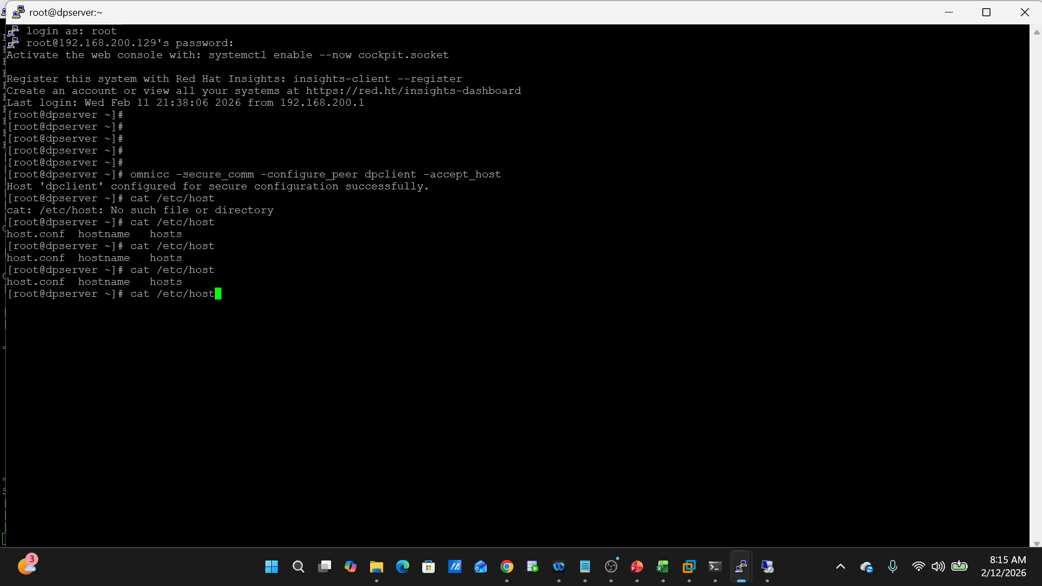
text(s)
key(Return)
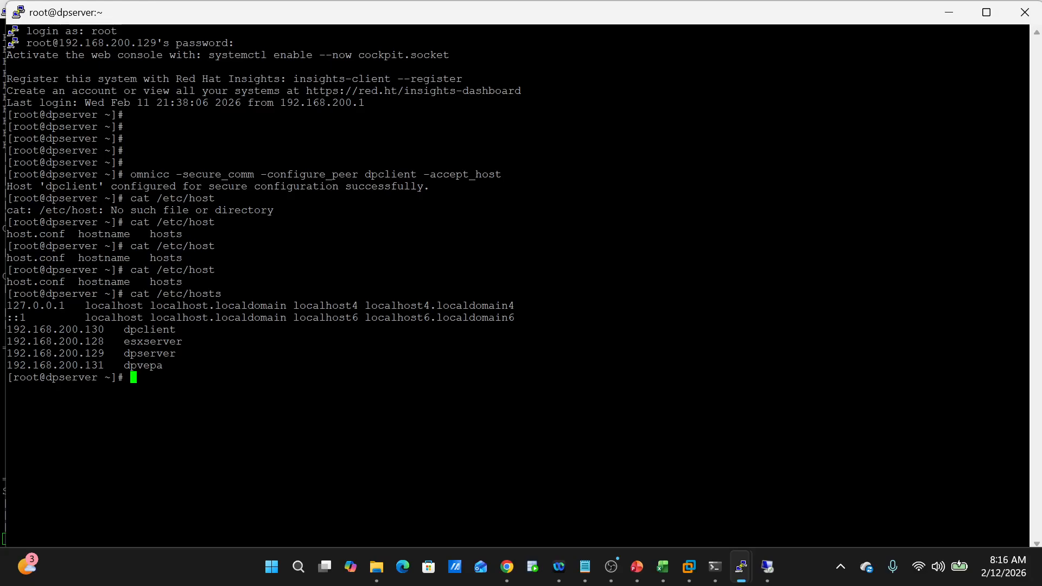
drag(124, 329, 176, 330)
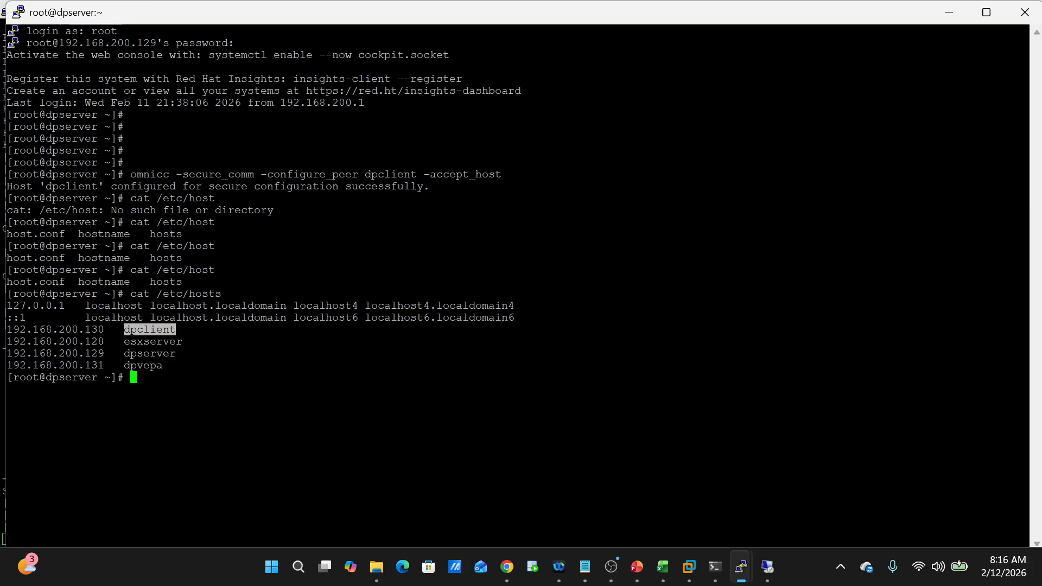
- Try history | omnisusers, cancel the slow lookup, and clear the prompt
text(hos)
key(BackSpace)
key(BackSpace)
key(BackSpace)
text(history | omnisusers)
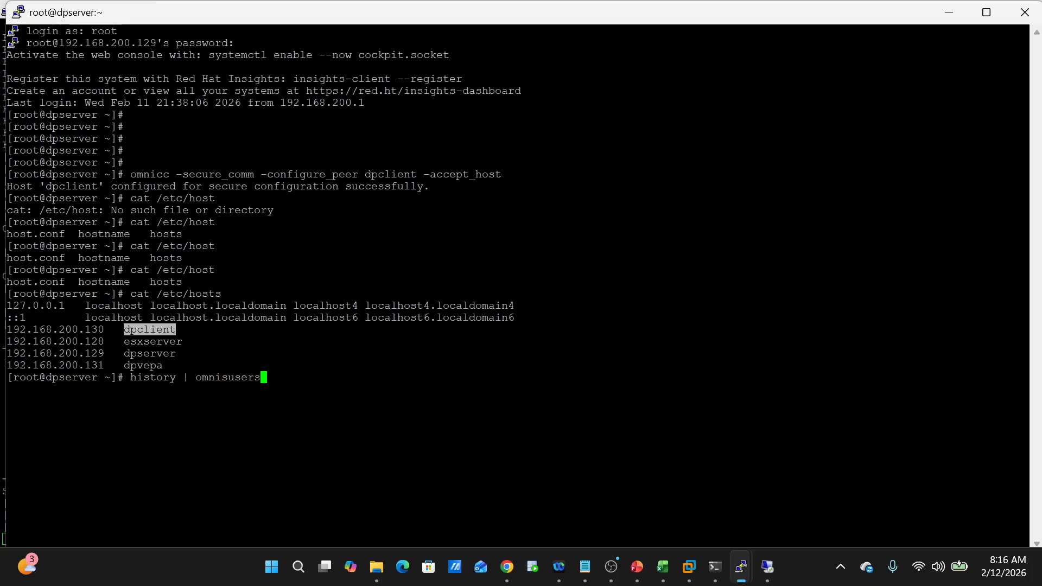
key(Return)
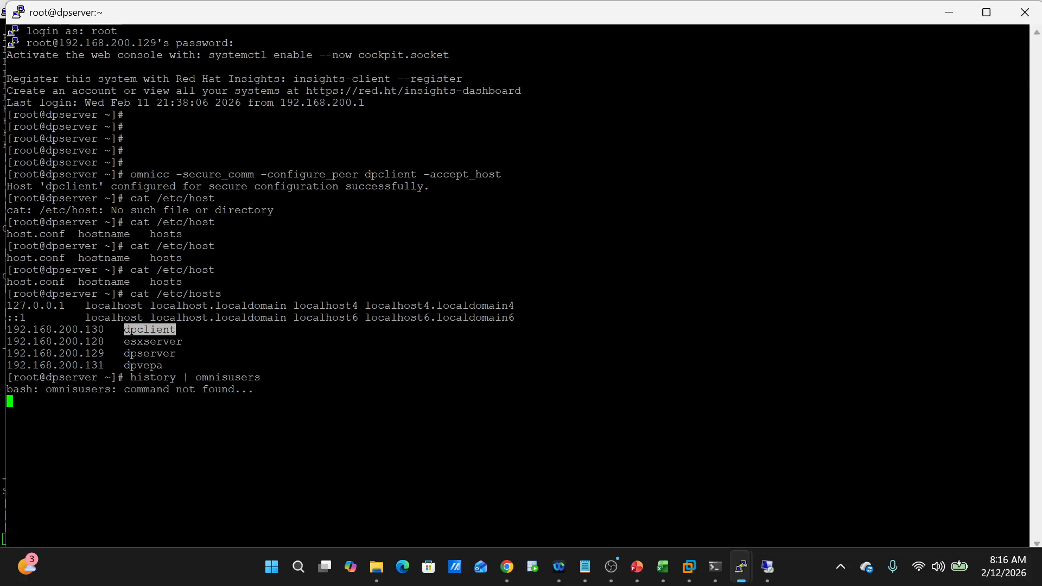
key(ctrl+c)
key(Up)
key(BackSpace)
key(BackSpace)
key(BackSpace)
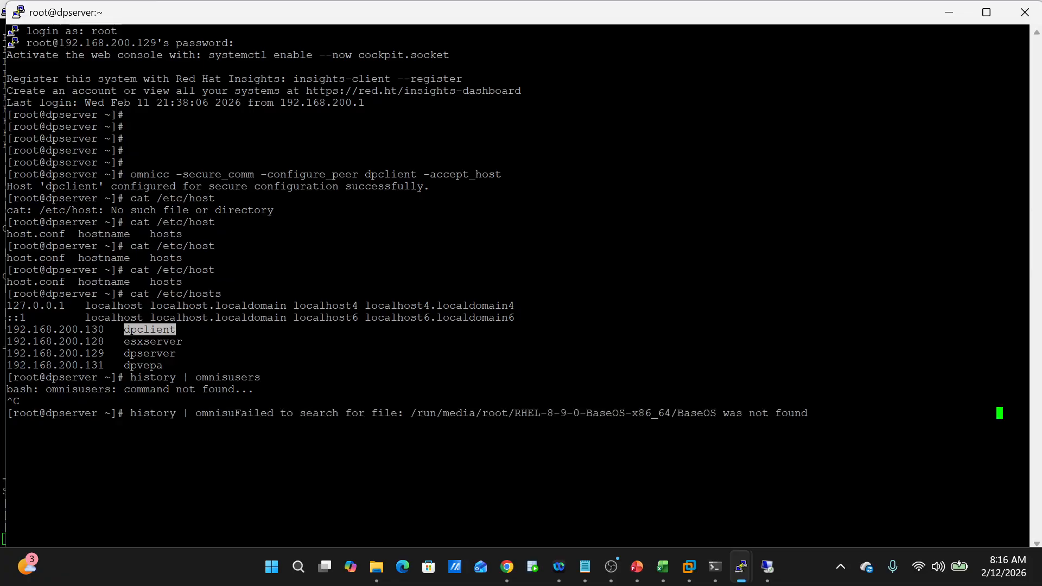
key(BackSpace)
key(BackSpace)
key(BackSpace)
key(BackSpace)
key(BackSpace)
key(BackSpace)
key(BackSpace)
key(BackSpace)
key(BackSpace)
key(BackSpace)
key(BackSpace)
key(Return)
key(Return)
key(Return)
key(Return)
key(Return)
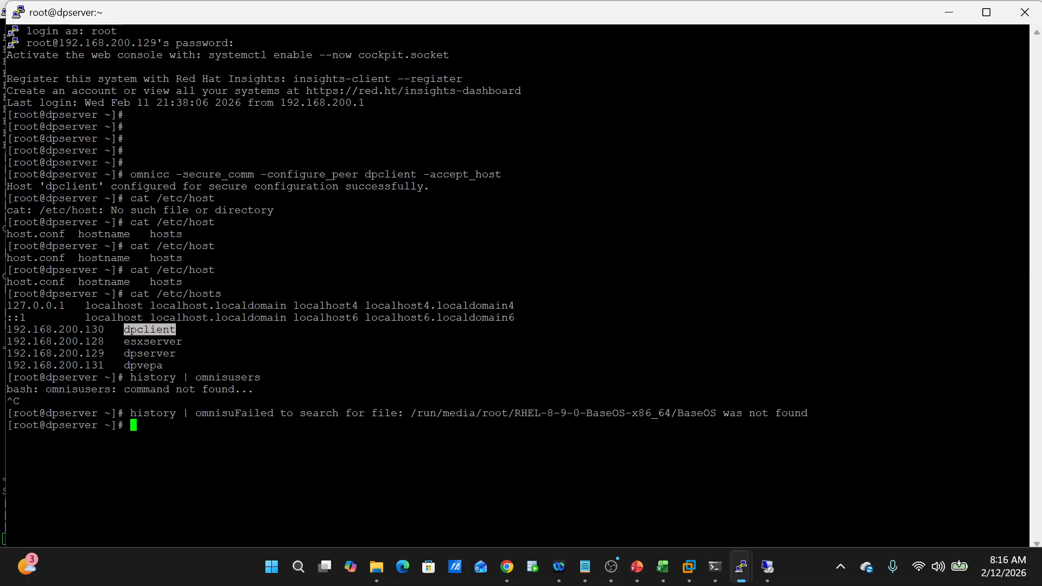
- Search the shell history with history | grep -i omnisusers
key(Return)
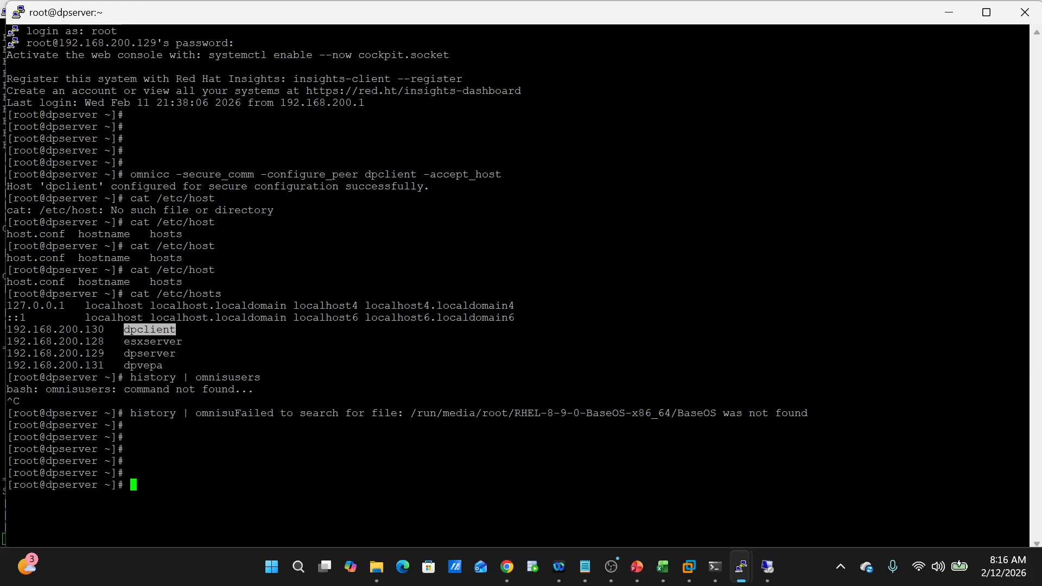
key(Up)
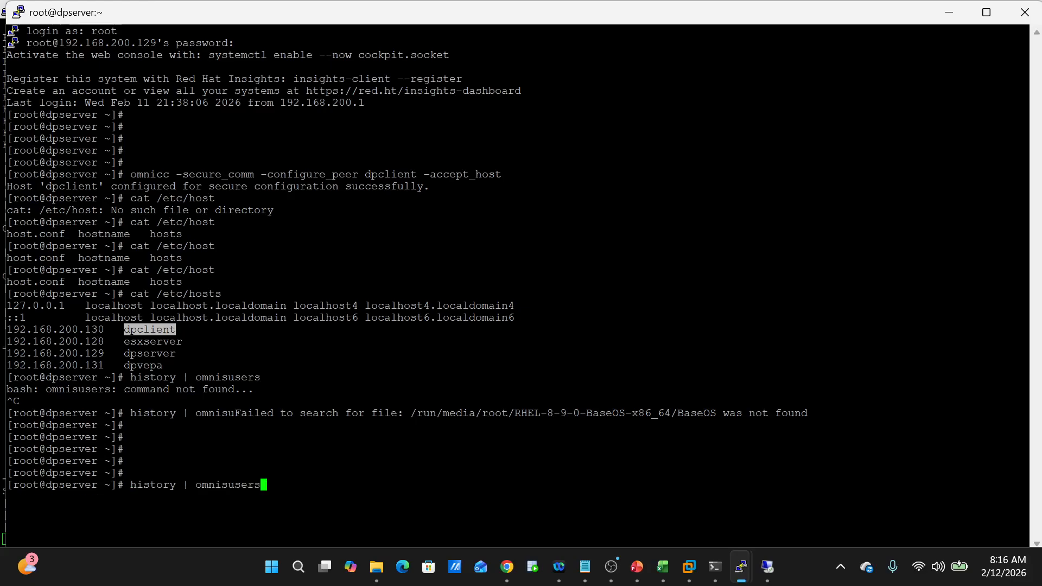
key(Left)
key(Left)
key(Left)
key(Left)
key(Left)
key(Left)
key(Left)
key(Left)
key(Left)
key(Left)
key(Left)
text(grep -i)
key(Return)
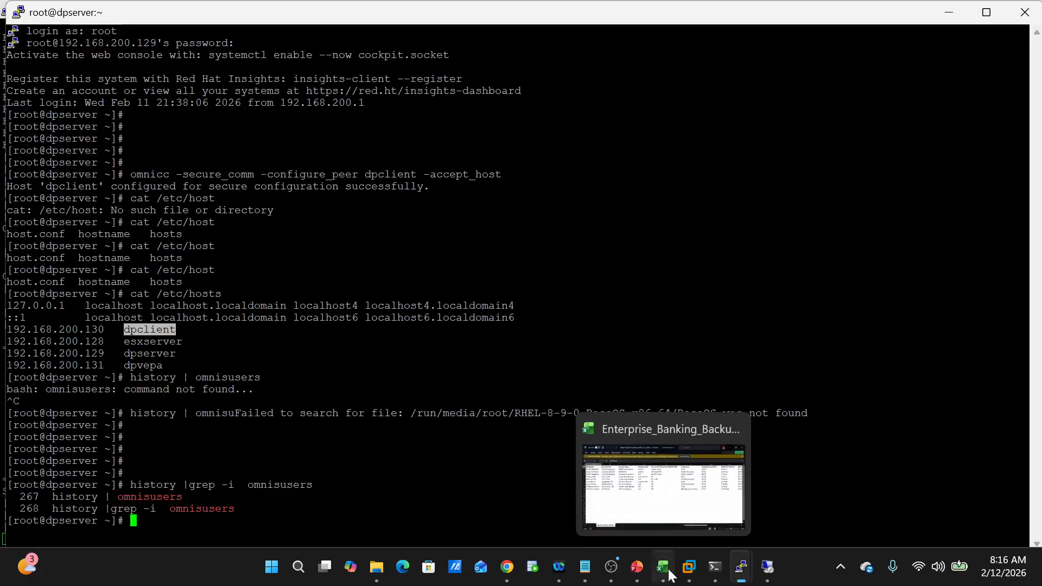
- Check the deployment guide, then close the extra profile.d session and return to the main terminal
click(533, 480)
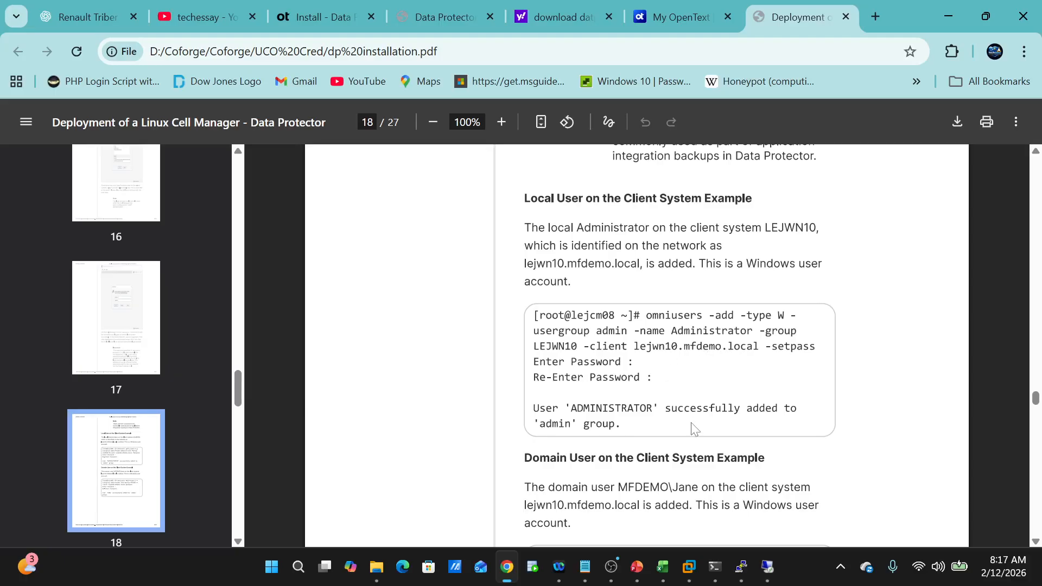
mouse_move(740, 576)
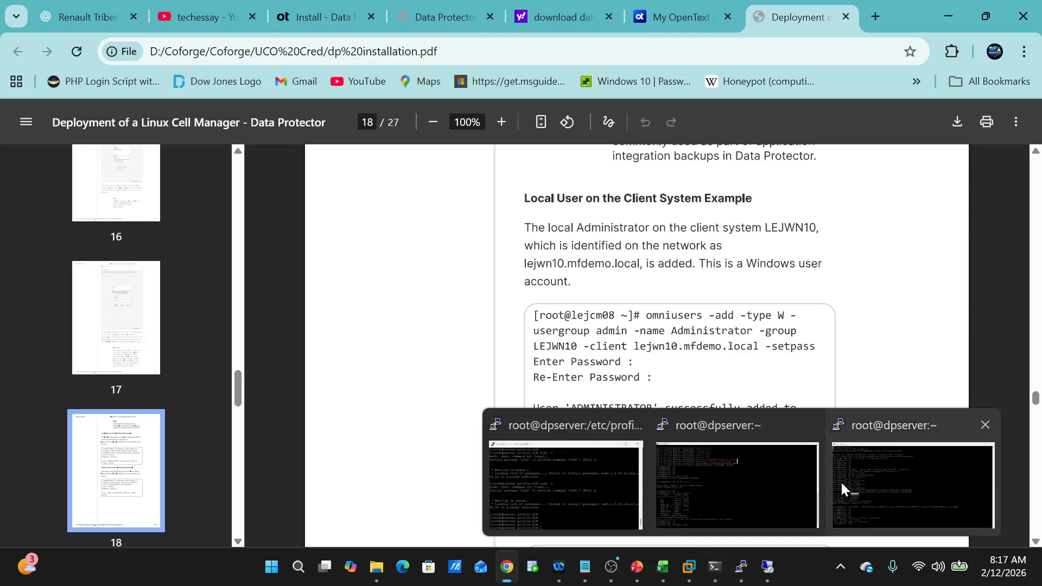
mouse_move(850, 491)
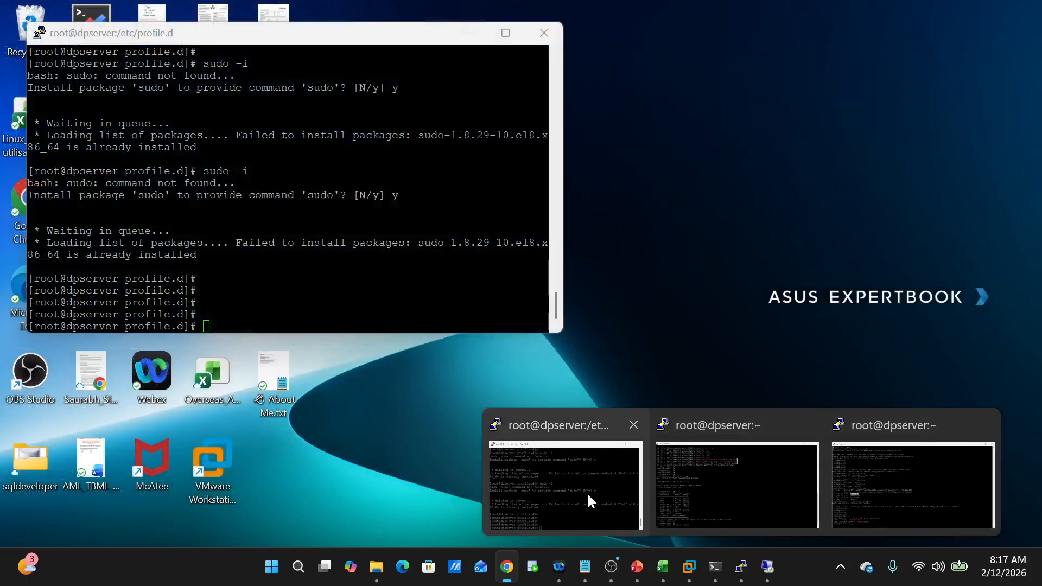
click(589, 493)
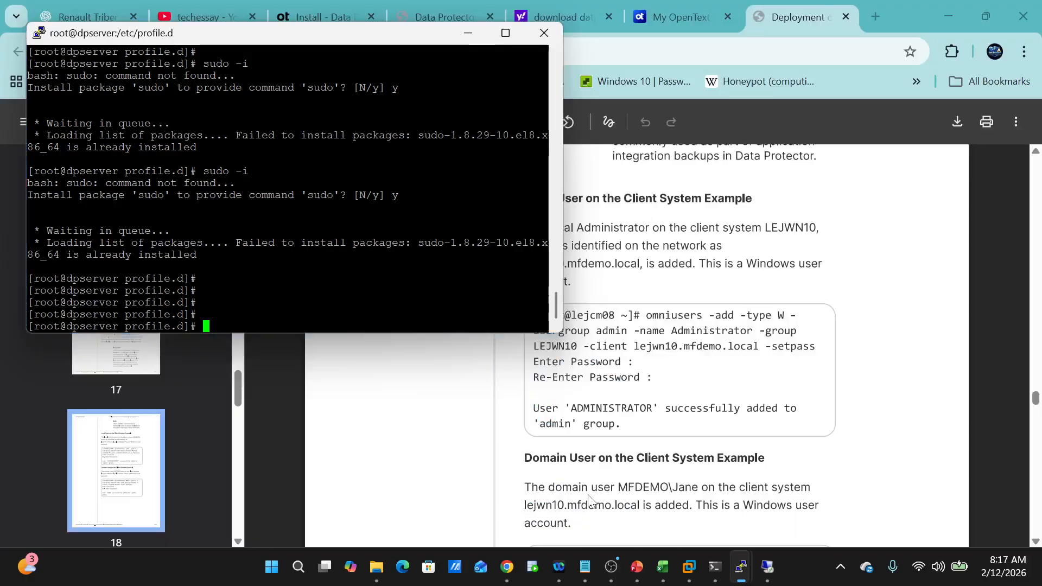
click(544, 34)
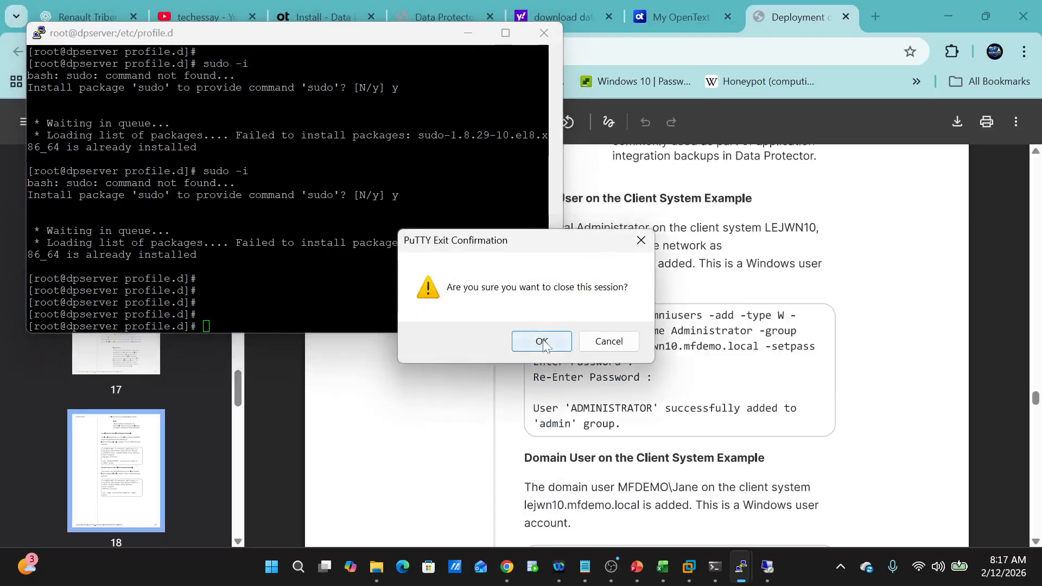
click(542, 341)
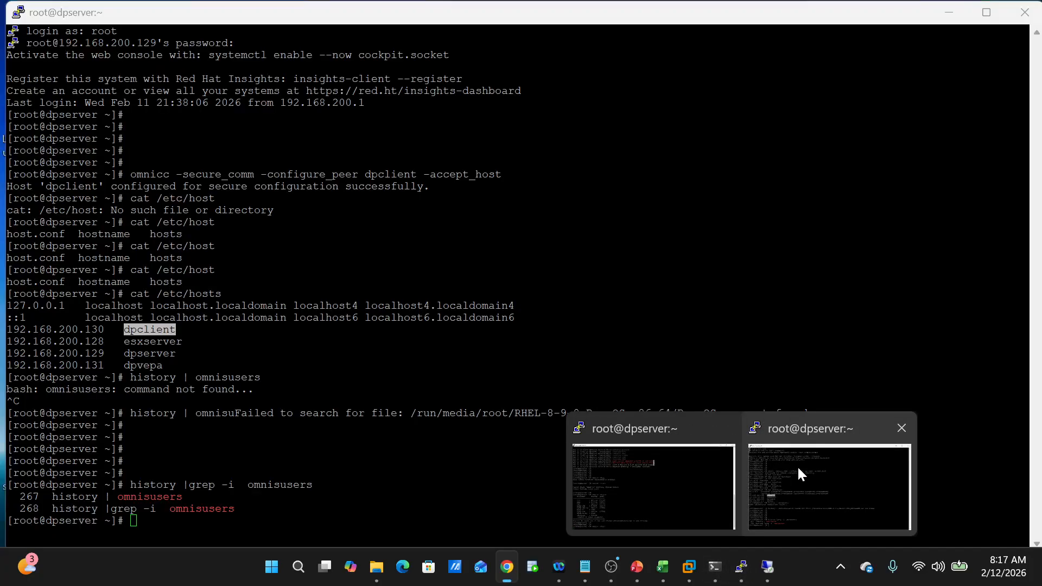
click(797, 465)
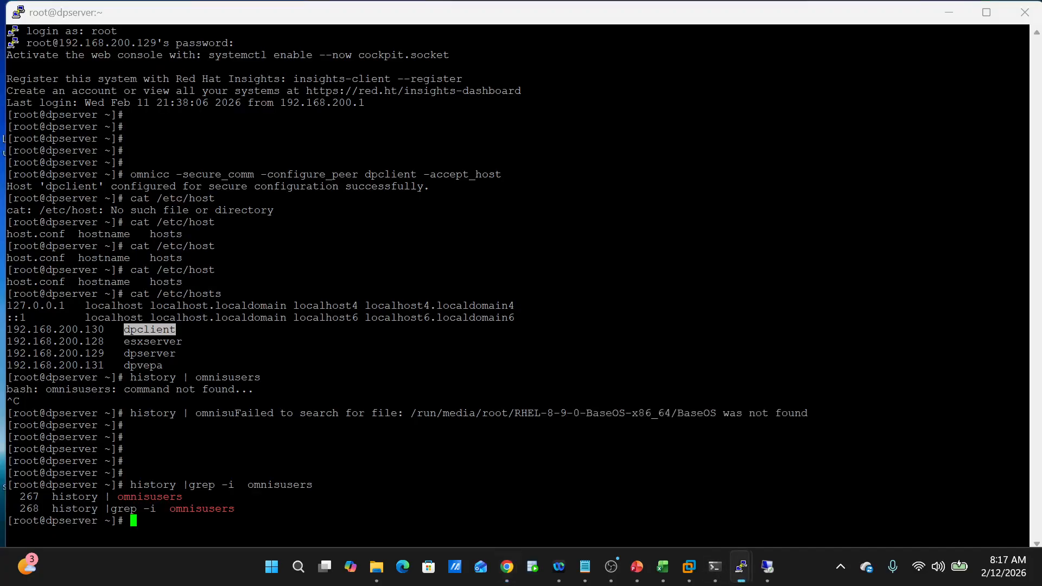
- Type omniusers -add -type W -user/-group administrator, fixing both 'administartor' typos
text(omni)
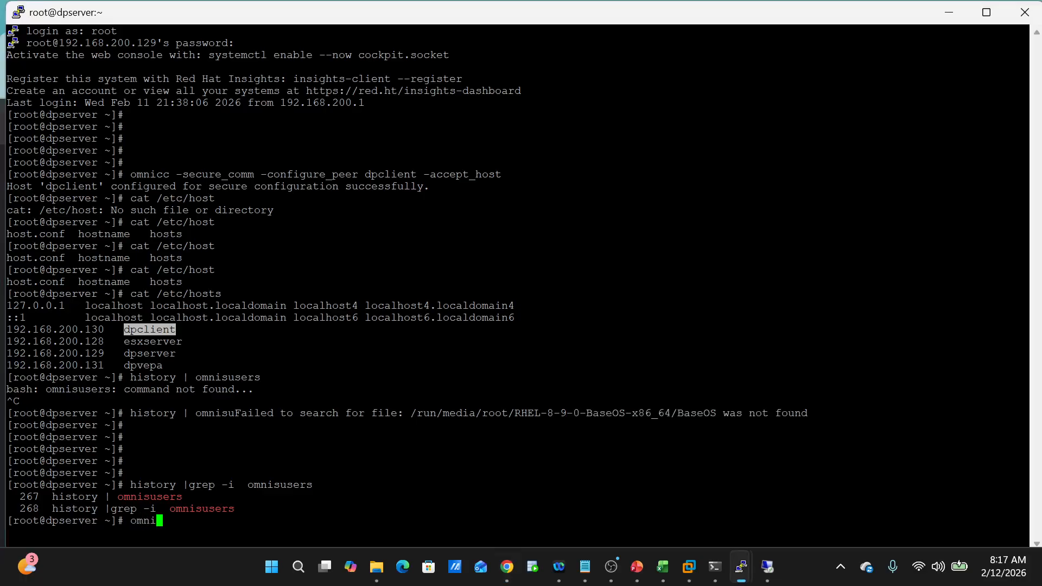
text(users -add -type W )
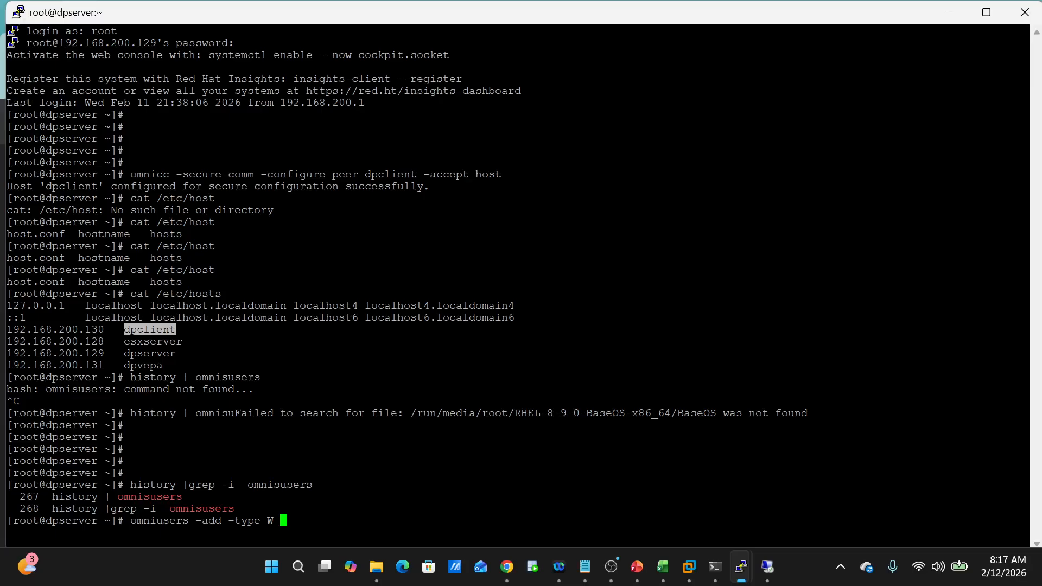
text(-user administart)
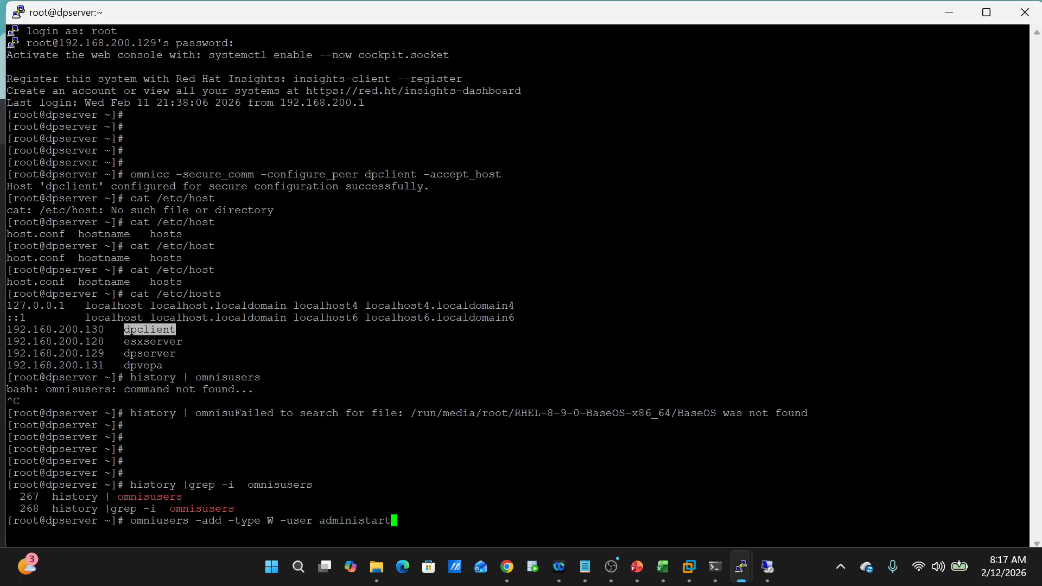
text(or -group )
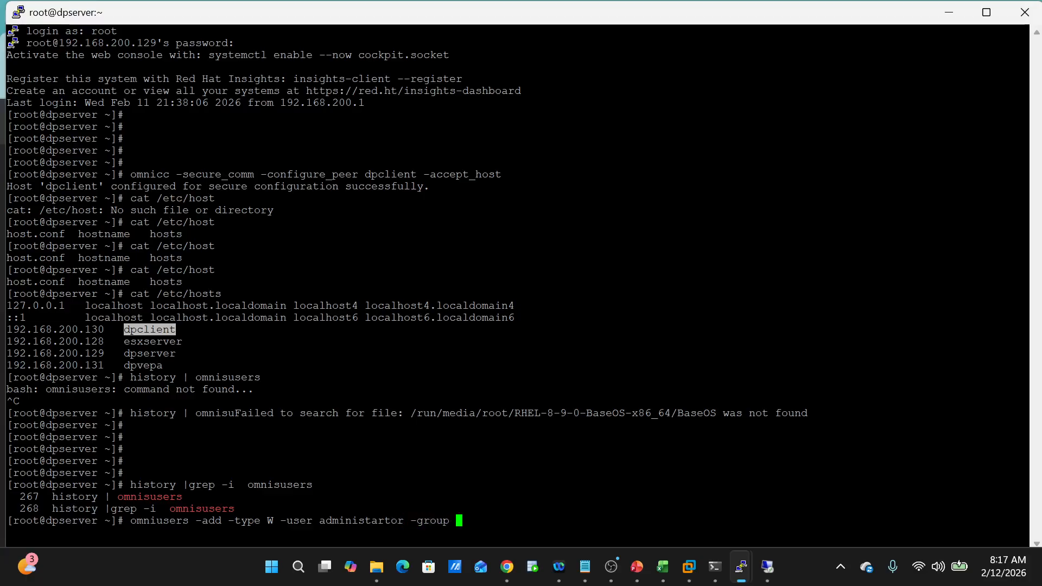
text(administ)
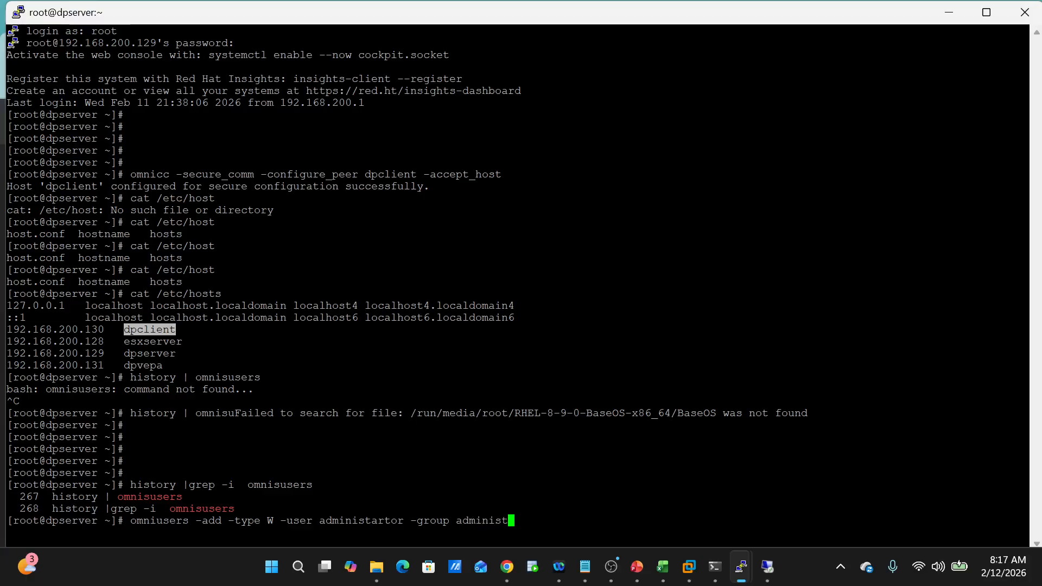
text(artor)
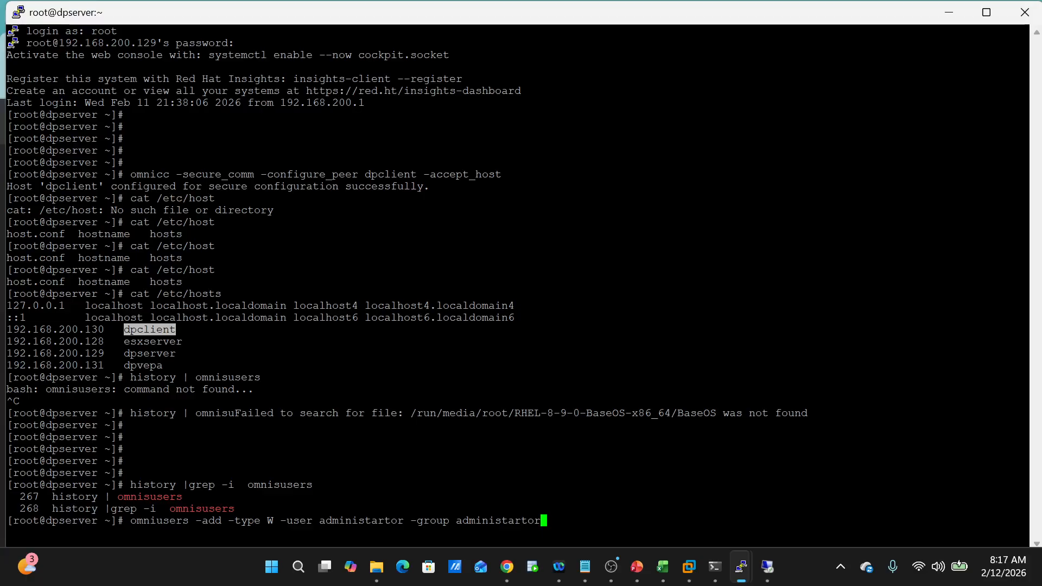
key(Left)
key(Left)
key(Left)
key(Left)
key(Left)
key(Left)
key(Left)
key(Left)
key(Left)
key(Left)
key(Left)
key(Left)
key(Left)
key(Left)
key(Left)
key(Left)
key(Left)
key(Left)
key(Left)
key(Left)
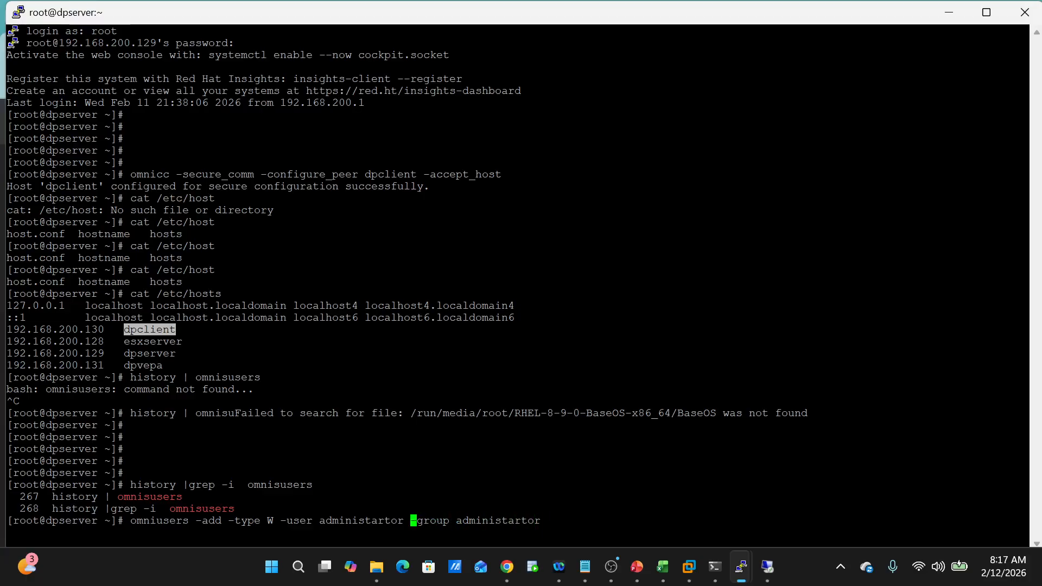
key(Left)
key(Left)
key(Left)
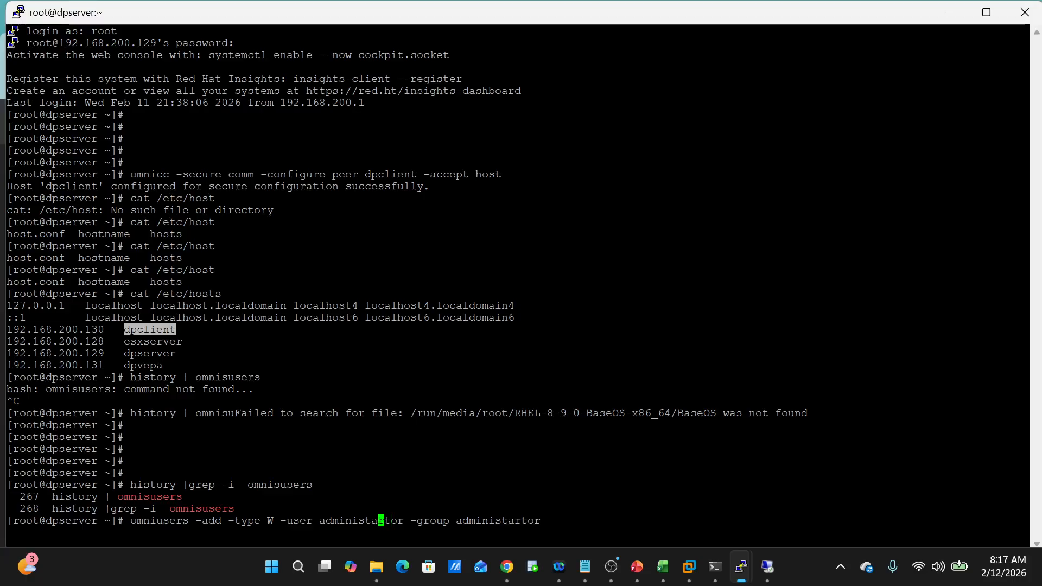
key(BackSpace)
key(Right)
text(a)
key(Right)
key(Right)
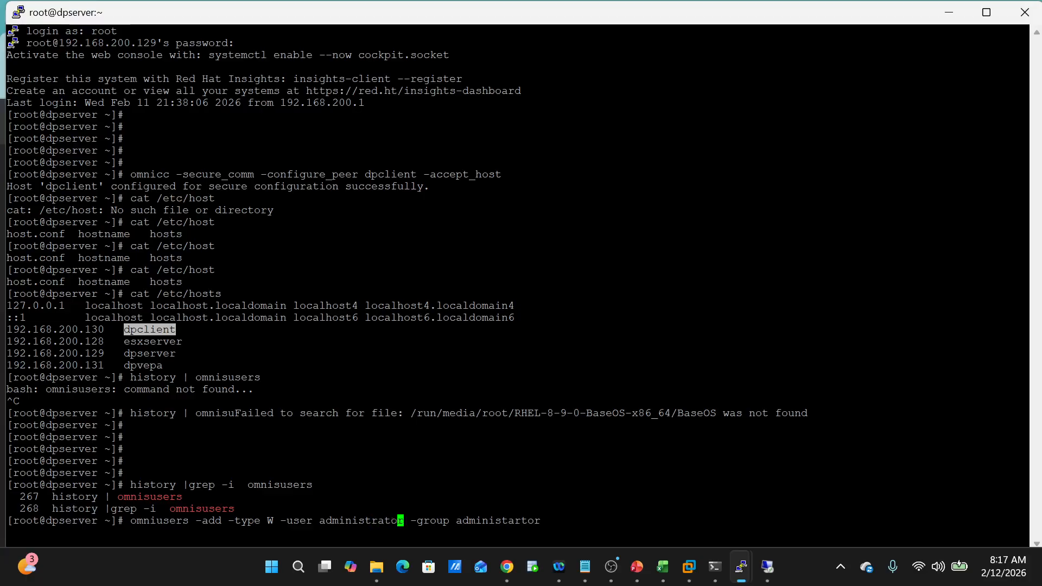
key(Right)
key(Right)
key(Right)
key(Right)
key(Right)
key(Right)
key(Right)
key(Right)
key(Right)
key(Right)
key(Right)
key(Right)
key(Right)
key(Right)
key(Right)
key(Right)
key(Right)
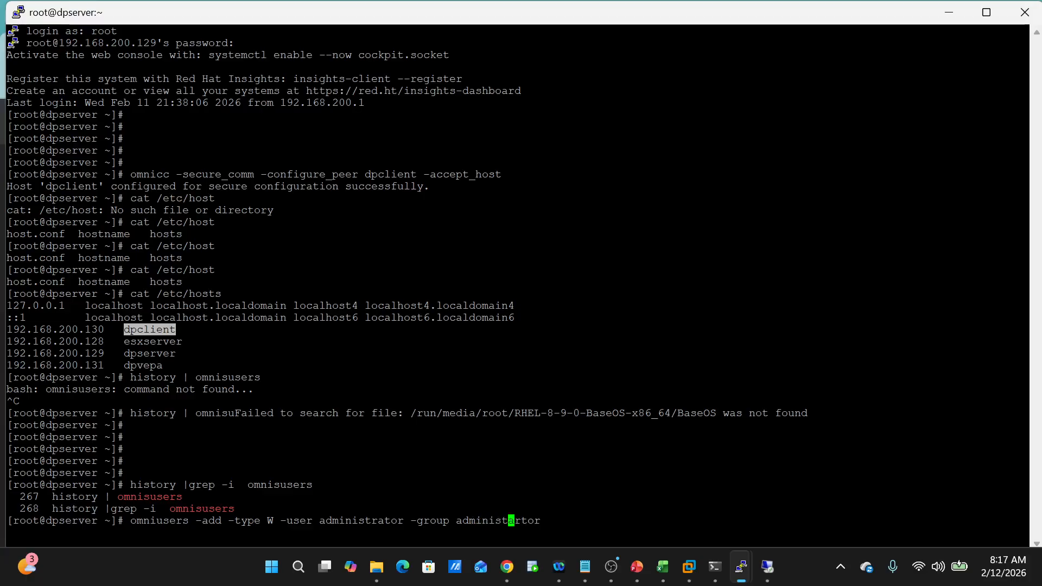
key(Right)
key(BackSpace)
key(Right)
text(a)
key(Right)
key(Right)
key(Right)
- Append -client dpclient to the command and bring the deployment guide PDF forward
text(-cl)
text(ent)
key(BackSpace)
key(BackSpace)
key(BackSpace)
key(BackSpace)
text(ient)
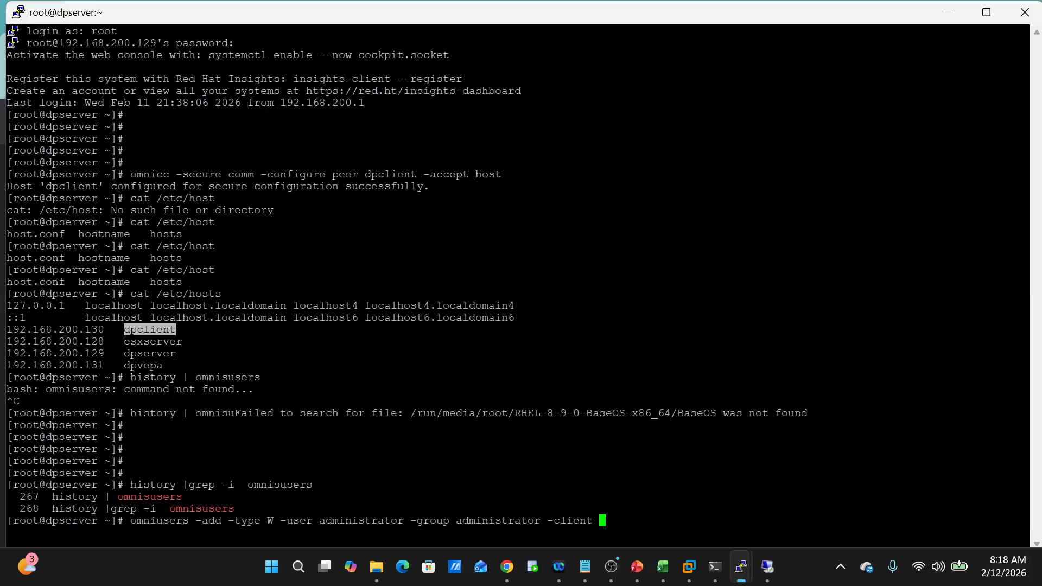
text(dpclient)
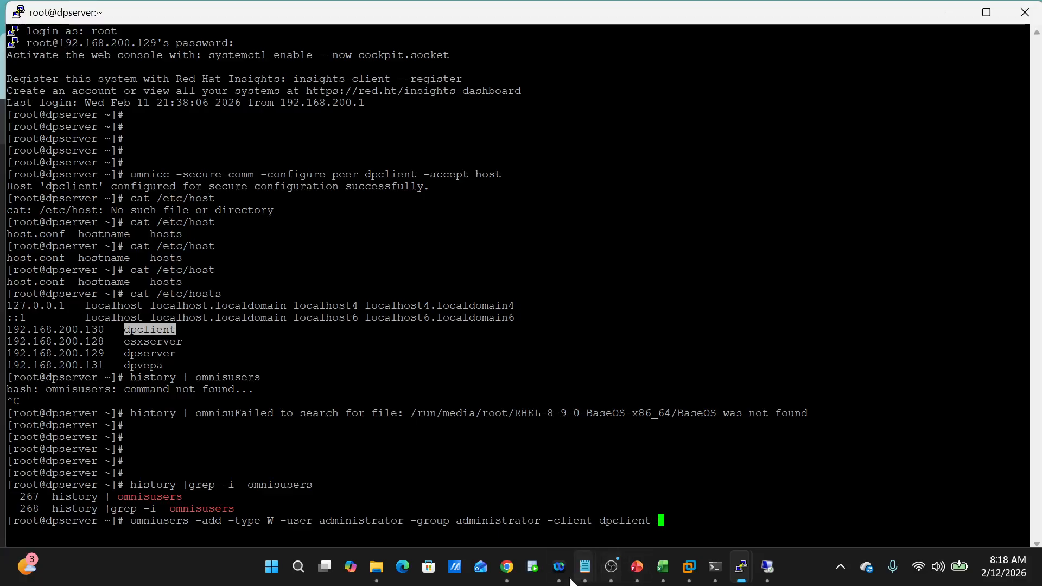
mouse_move(509, 569)
click(508, 520)
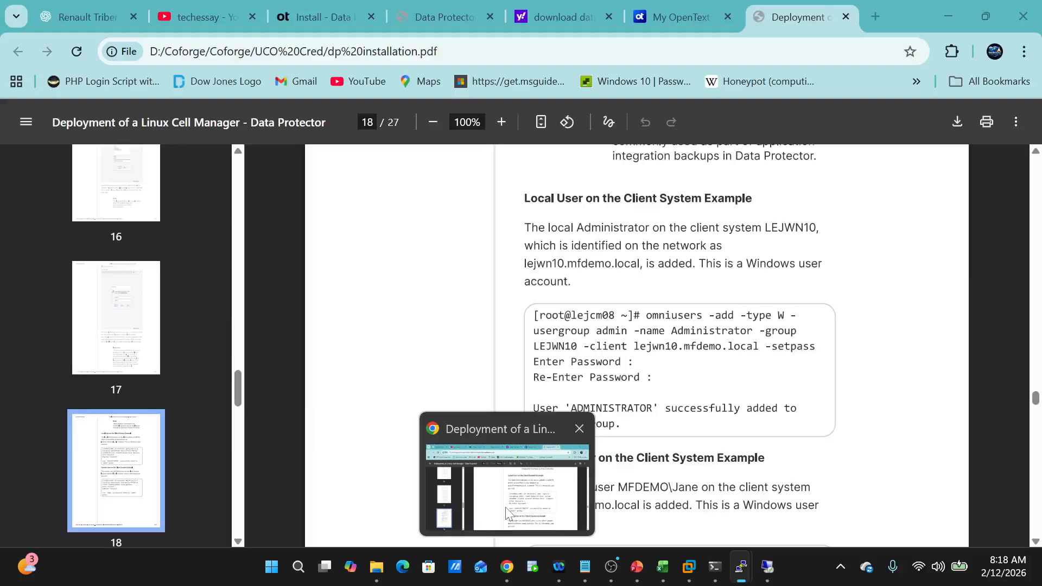
- Restore the Chrome window and scroll to the Local User on the Client System Example beside PuTTY
click(986, 16)
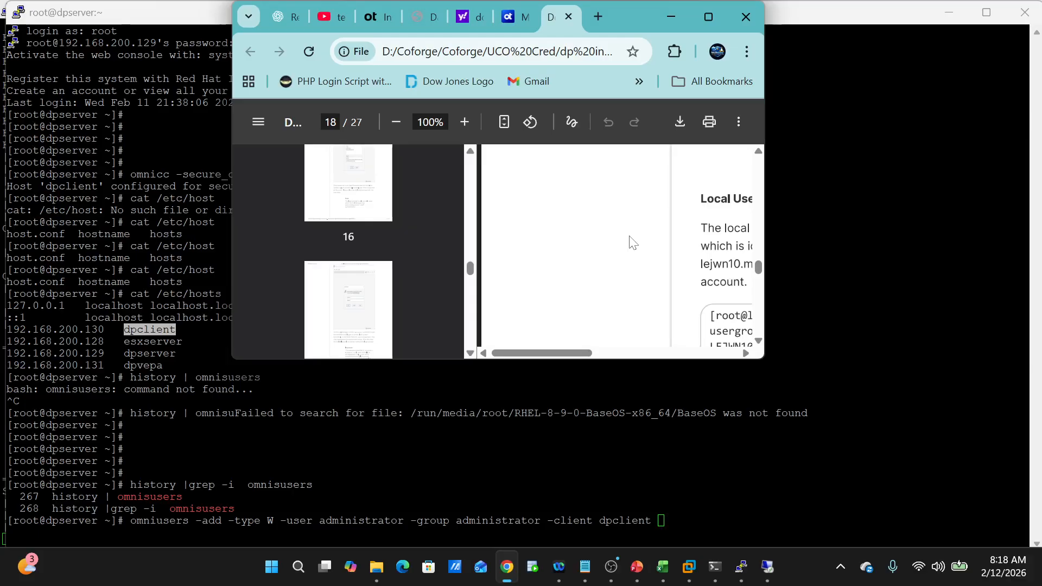
drag(572, 353, 637, 335)
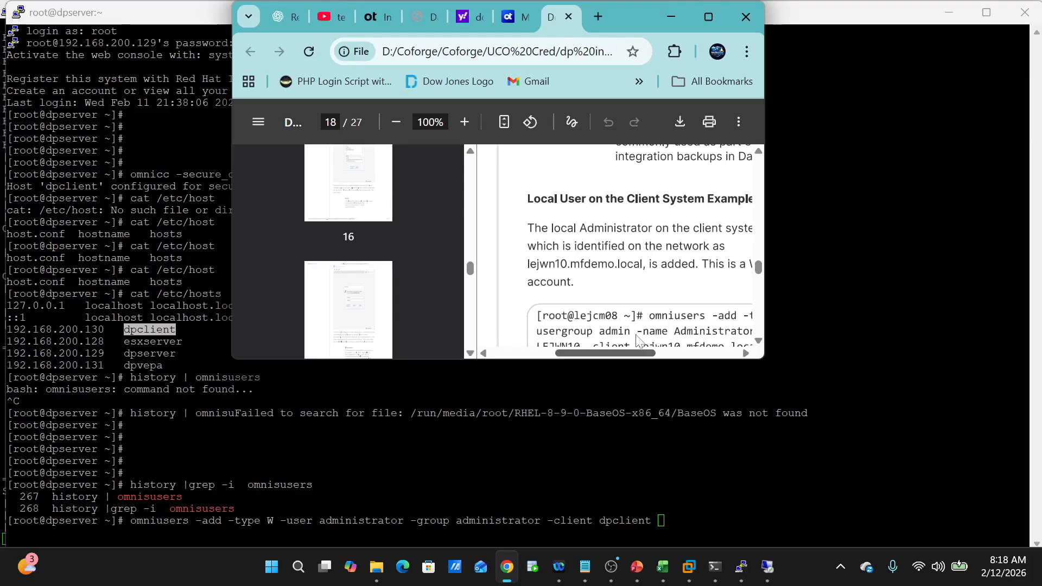
drag(636, 335, 697, 337)
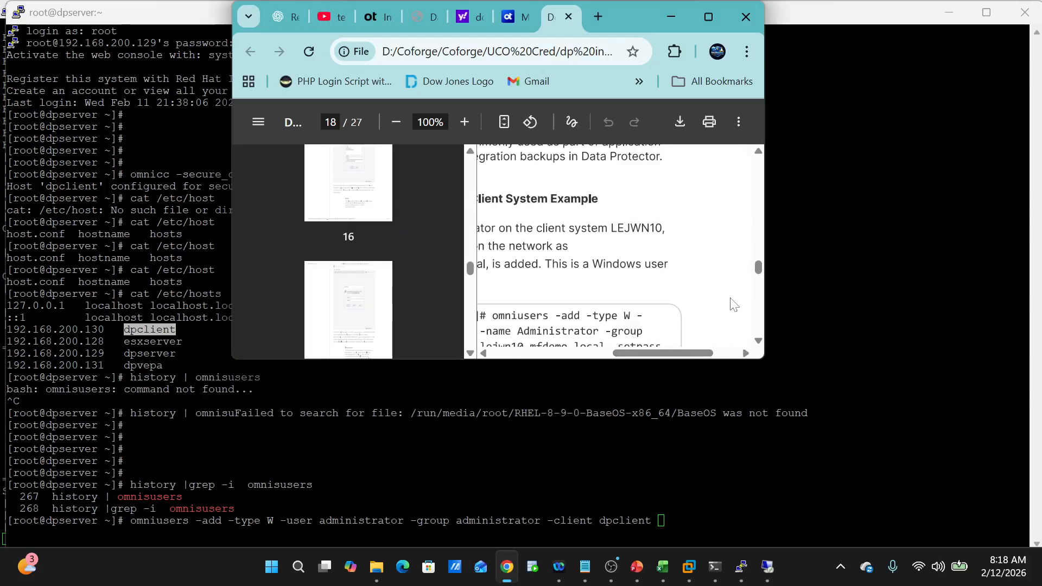
scroll(731, 300, down, 2)
scroll(732, 300, down, 1)
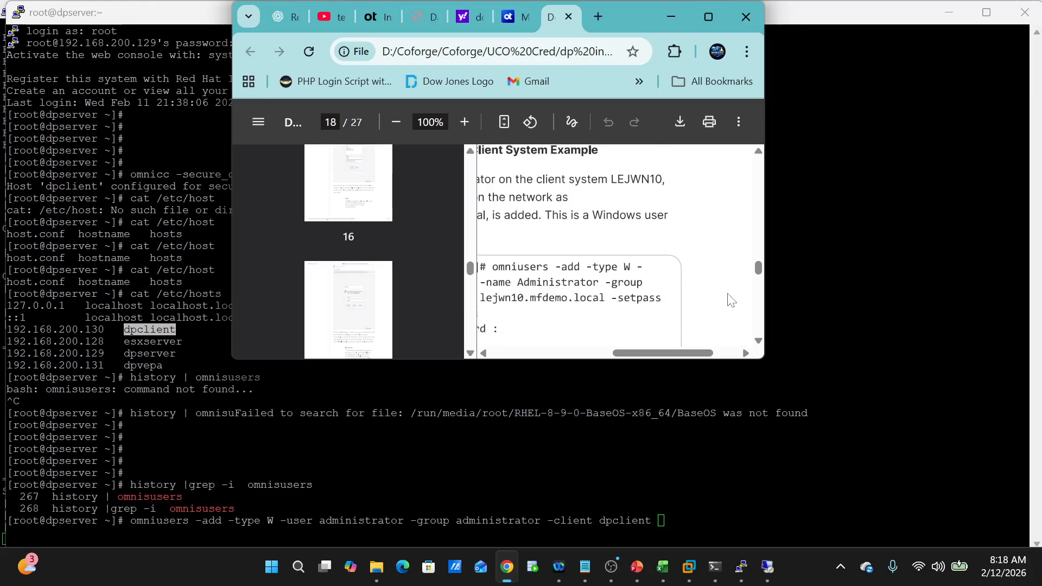
scroll(732, 300, left, 3)
scroll(730, 300, left, 2)
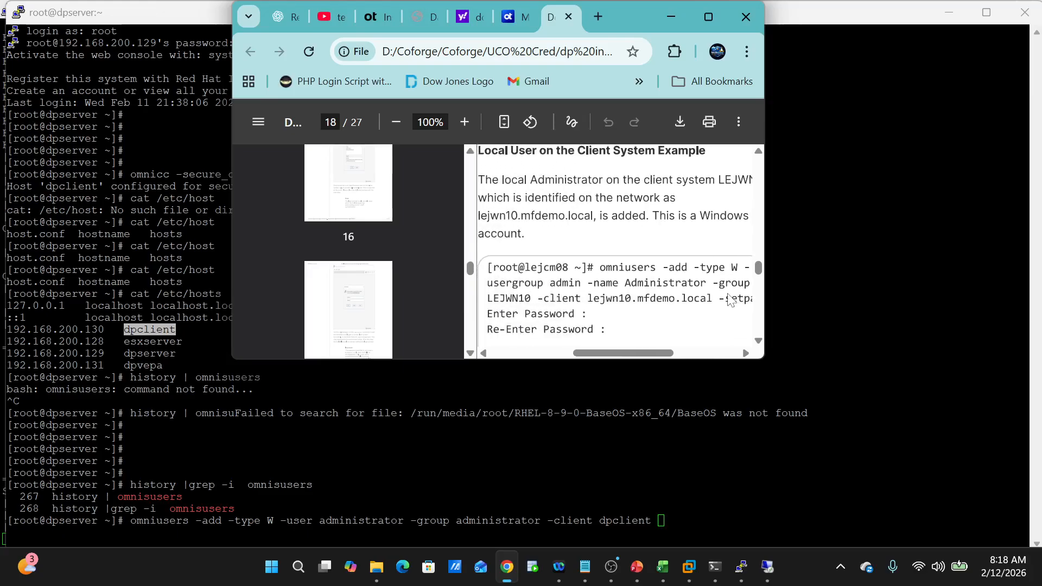
key(alt+Tab)
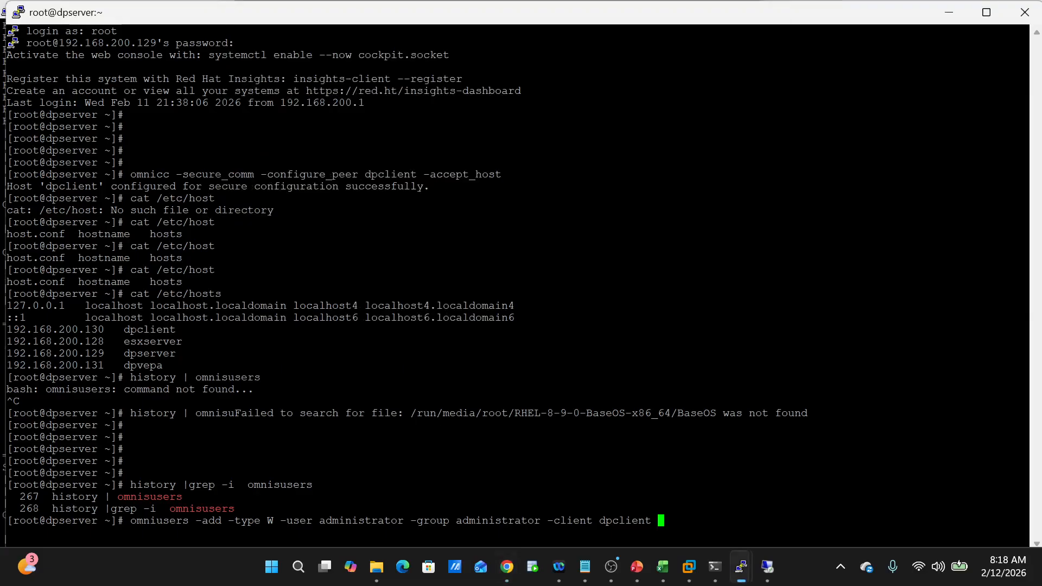
- Change -user to -usergroup and -group to -name in the omniusers command
key(Left)
key(Left)
key(Left)
key(Left)
key(Left)
key(Left)
key(Left)
key(Left)
key(Left)
key(Left)
key(Left)
key(Left)
key(Left)
key(Left)
key(Left)
key(Left)
key(Left)
key(Left)
key(Left)
key(Left)
key(Left)
key(Left)
key(Left)
key(Left)
key(Left)
key(Left)
key(Left)
key(Left)
key(Left)
key(Right)
key(Right)
text(gr)
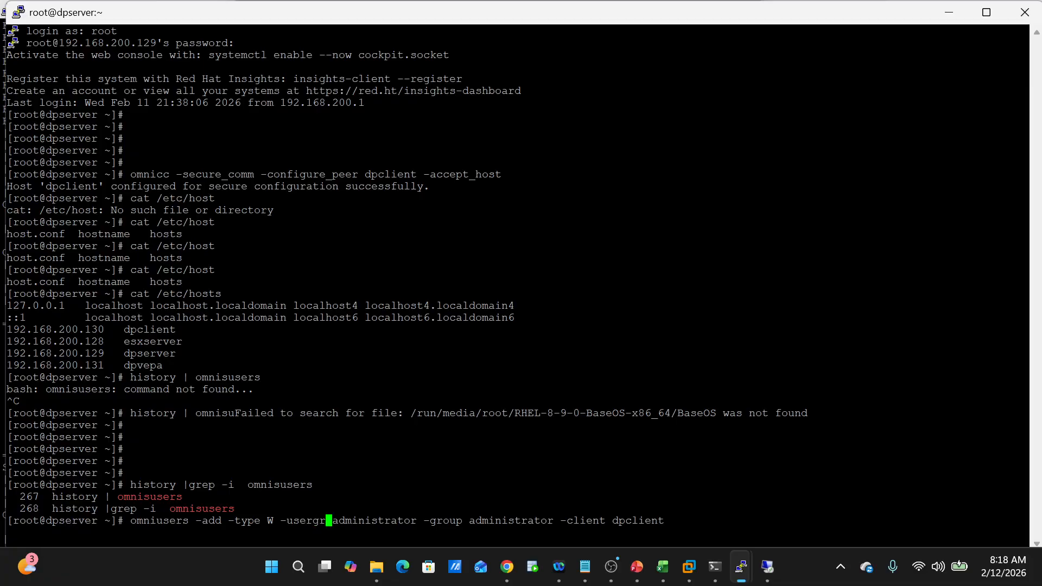
text(oup)
key(Right)
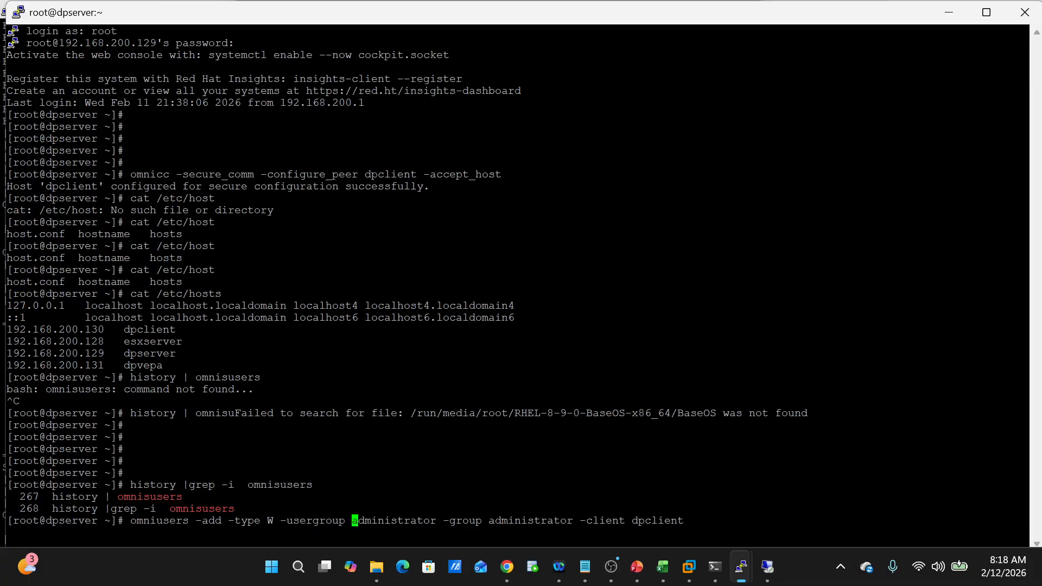
key(Right)
key(Right)
key(Right)
key(Right)
key(Right)
key(Right)
key(Right)
key(Right)
key(Right)
key(Right)
key(Right)
key(Right)
key(Right)
key(Right)
key(Right)
key(Right)
key(Right)
key(Right)
key(Right)
key(Right)
key(Left)
key(BackSpace)
key(BackSpace)
key(BackSpace)
key(BackSpace)
key(BackSpace)
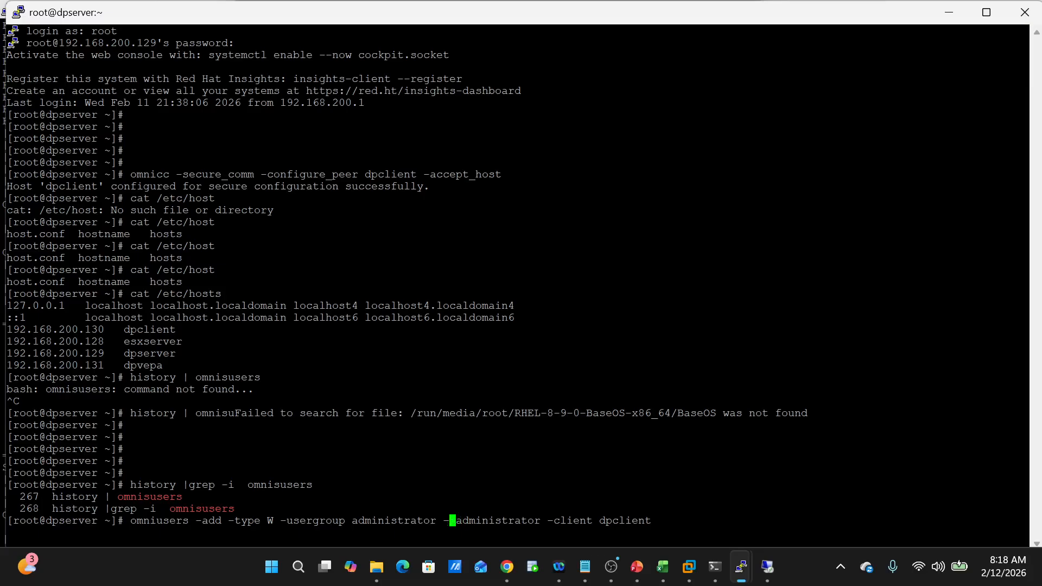
text(name)
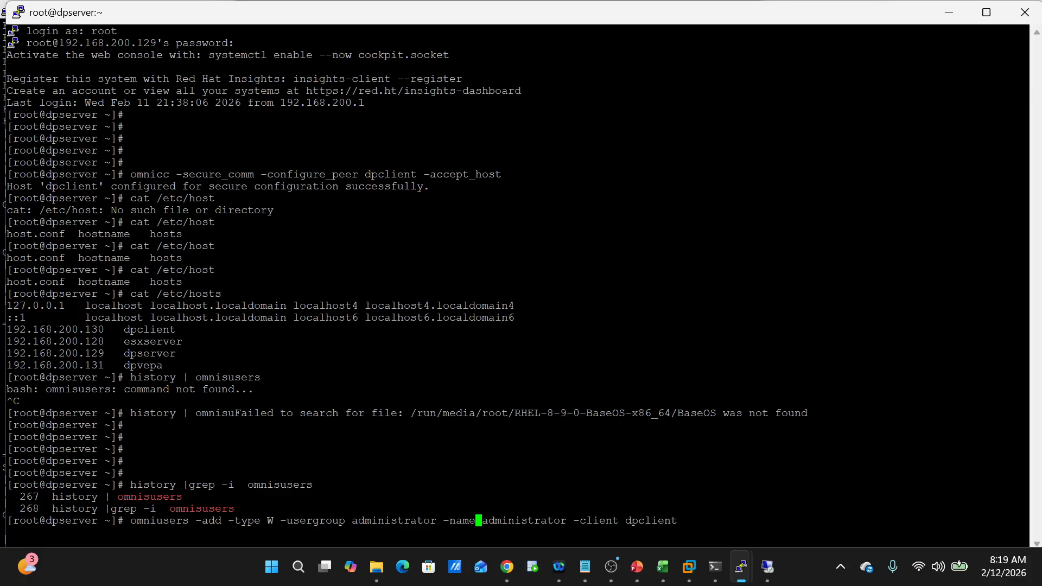
key(Right)
key(Right)
key(Right)
key(Right)
key(Right)
key(Right)
key(Right)
key(Right)
key(Right)
key(Right)
key(Right)
key(Right)
key(Right)
key(Right)
key(Right)
key(Right)
key(Right)
key(Right)
- Compare the edited command against the guide's example, then return to PuTTY
mouse_move(508, 568)
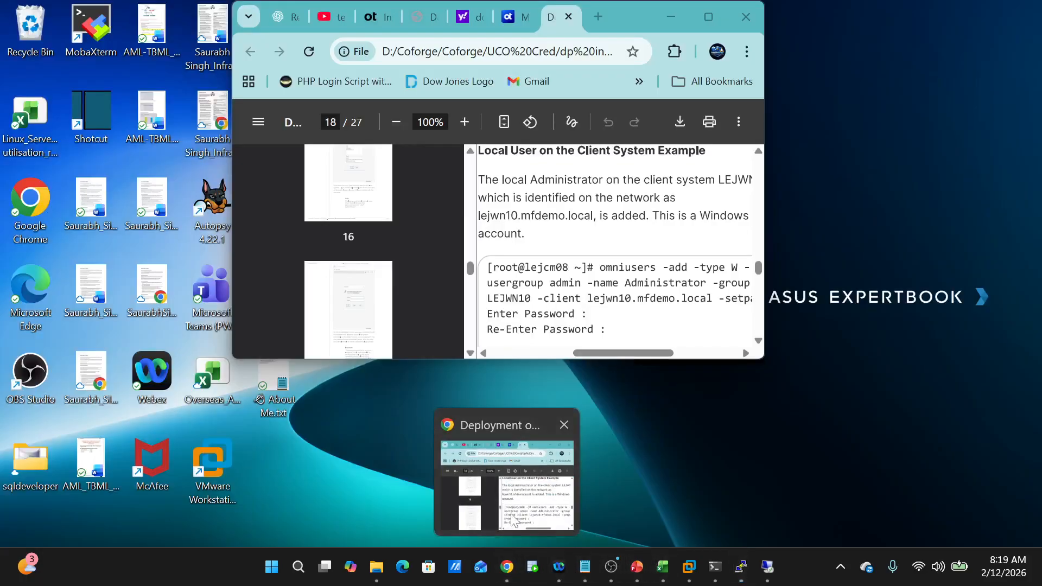
click(512, 520)
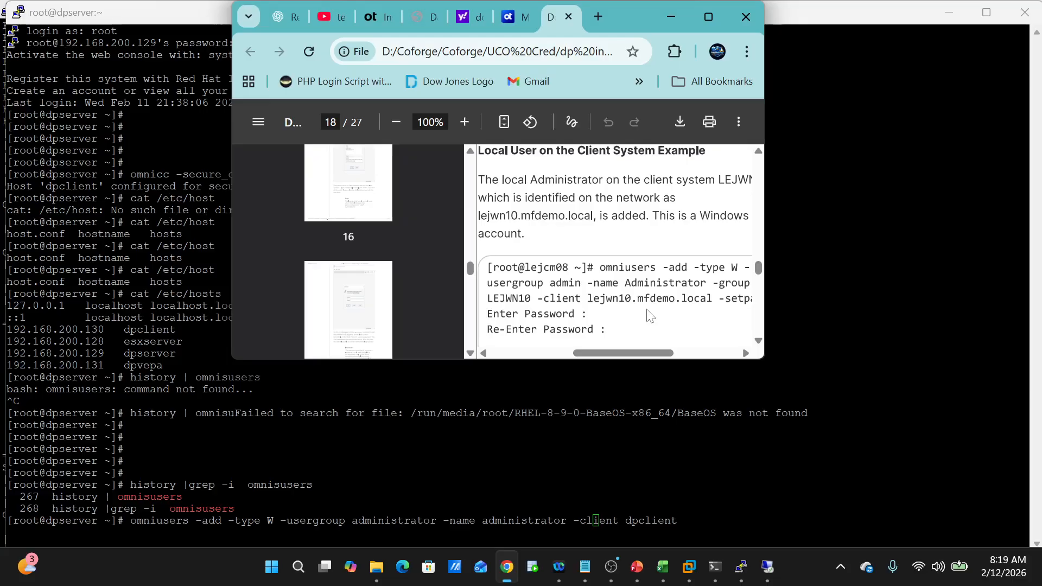
scroll(650, 316, right, 3)
scroll(650, 317, left, 6)
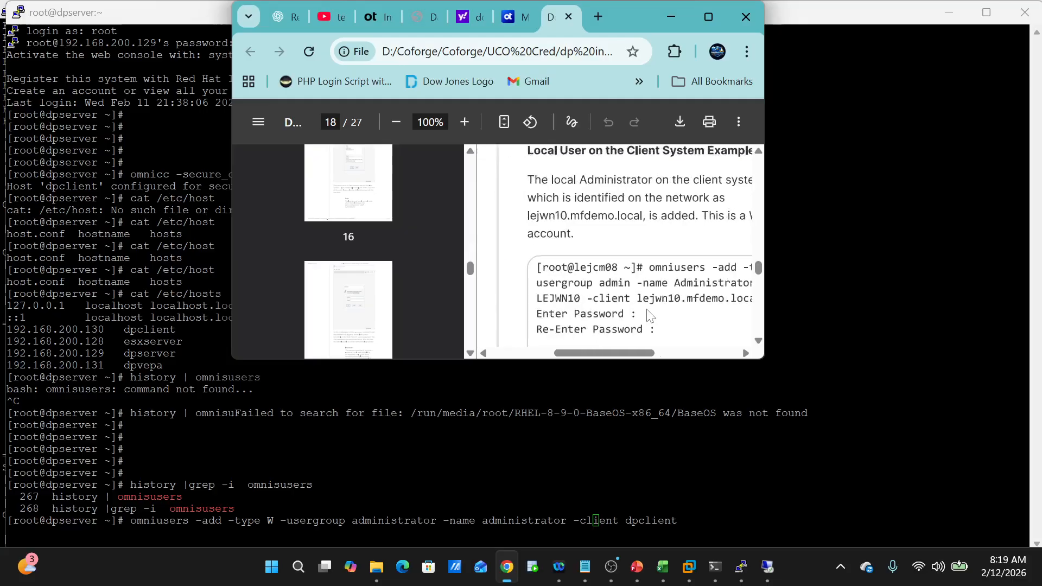
scroll(649, 316, right, 4)
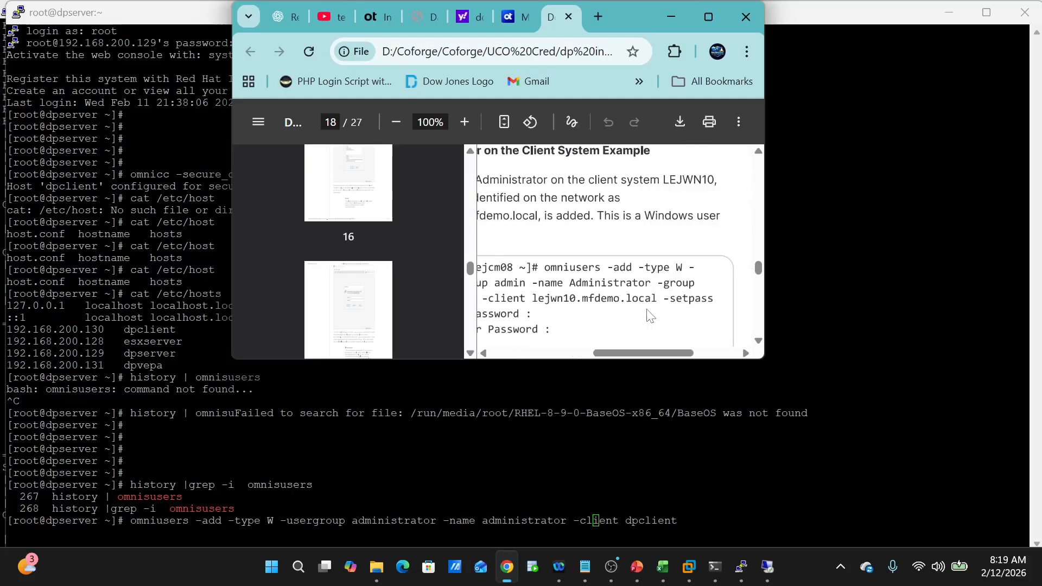
scroll(650, 316, left, 4)
scroll(650, 316, right, 5)
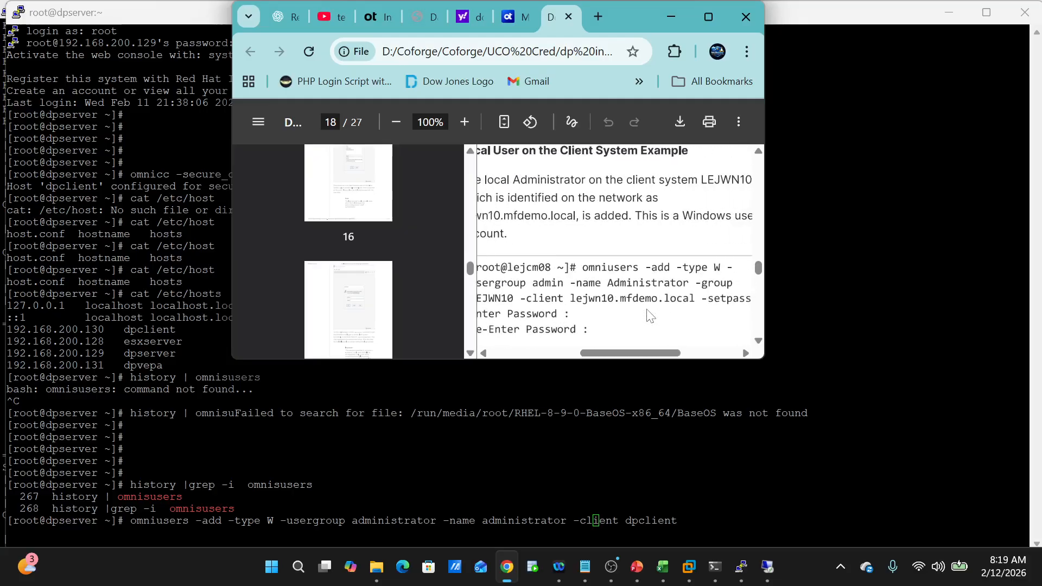
click(649, 451)
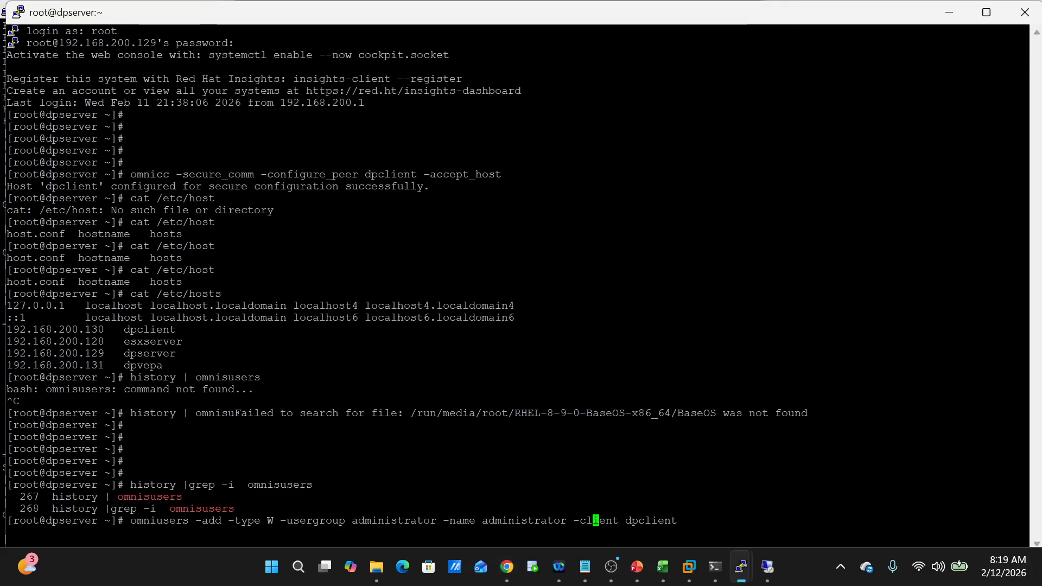
- Run the omniusers add command with -setpass appended, which returns only the usage synopsis
key(Right)
key(Right)
key(Right)
key(Right)
key(Right)
key(Right)
key(Right)
key(Right)
key(Right)
key(Right)
key(Right)
key(Right)
key(Right)
key(Right)
text(-setr)
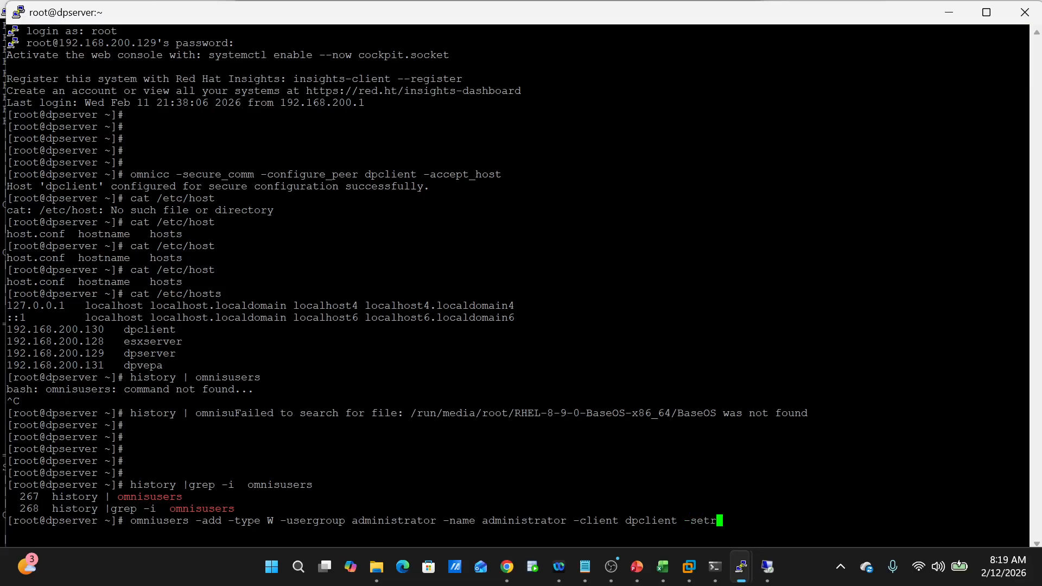
key(BackSpace)
text(pass)
key(Return)
- Rerun the command without -setpass, then recall the omniusers add command at the prompt
key(Up)
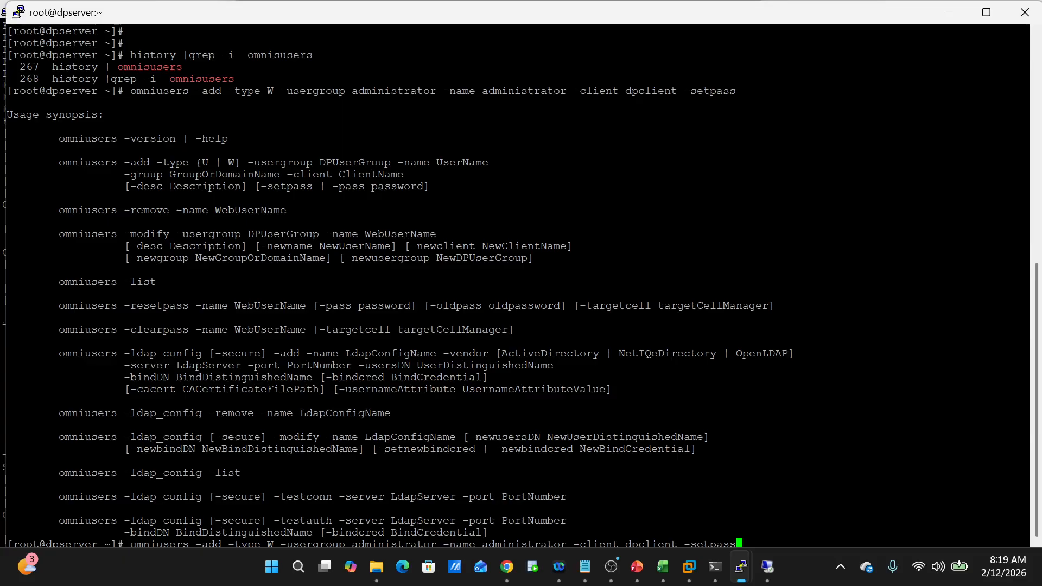
key(BackSpace)
key(BackSpace)
key(BackSpace)
key(BackSpace)
key(BackSpace)
key(BackSpace)
key(BackSpace)
key(BackSpace)
key(Return)
key(Up)
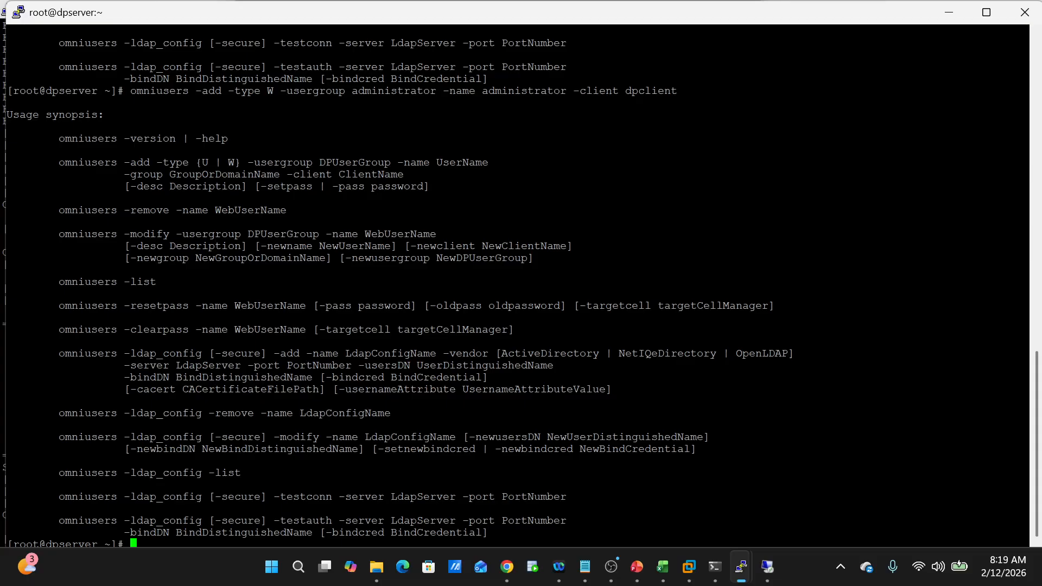
key(Up)
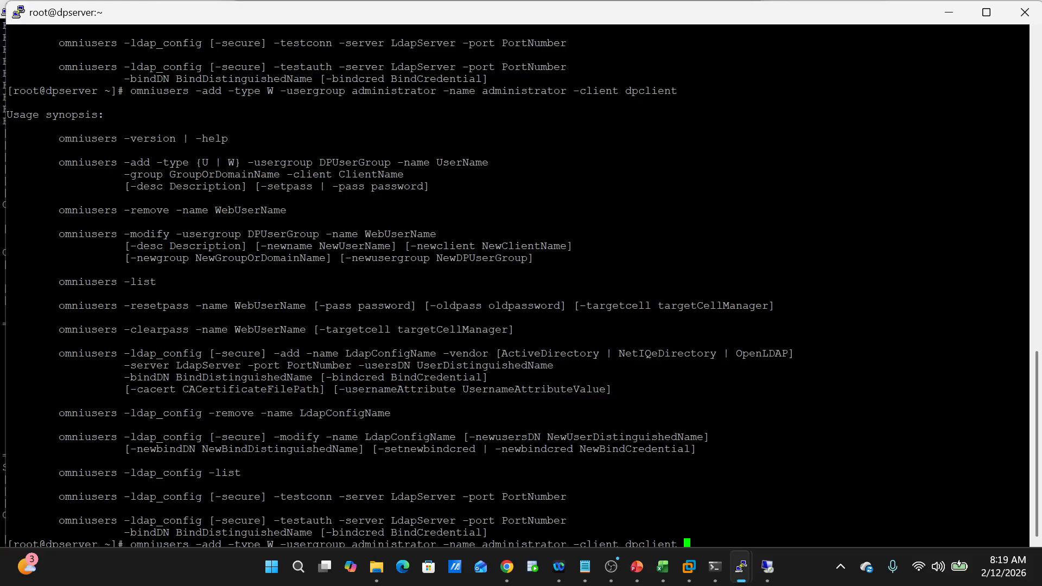
- Show the PDF guide's page 18 'Local User on the Client System Example' with its omniusers -add command
mouse_move(519, 573)
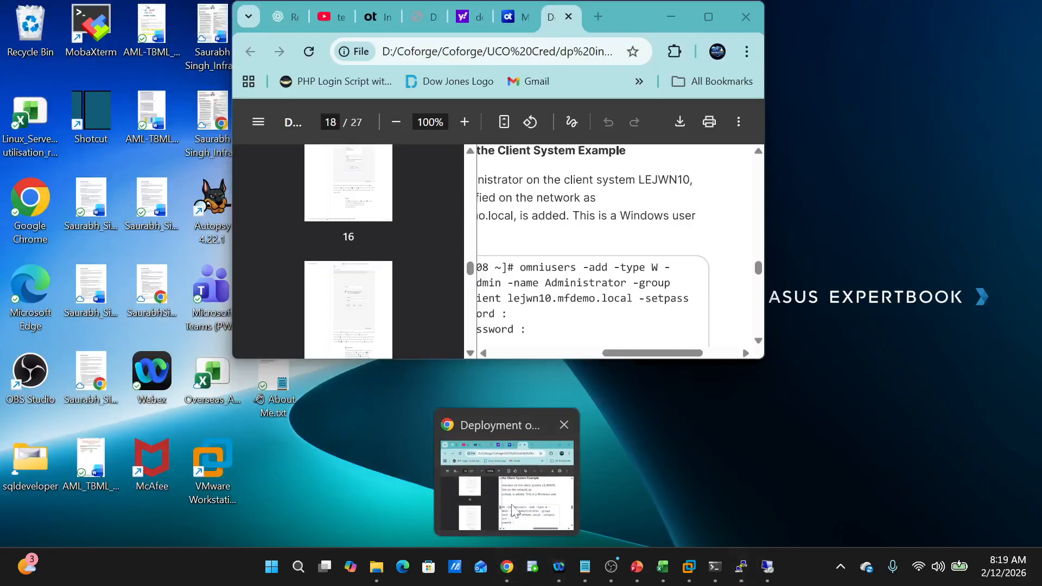
click(507, 491)
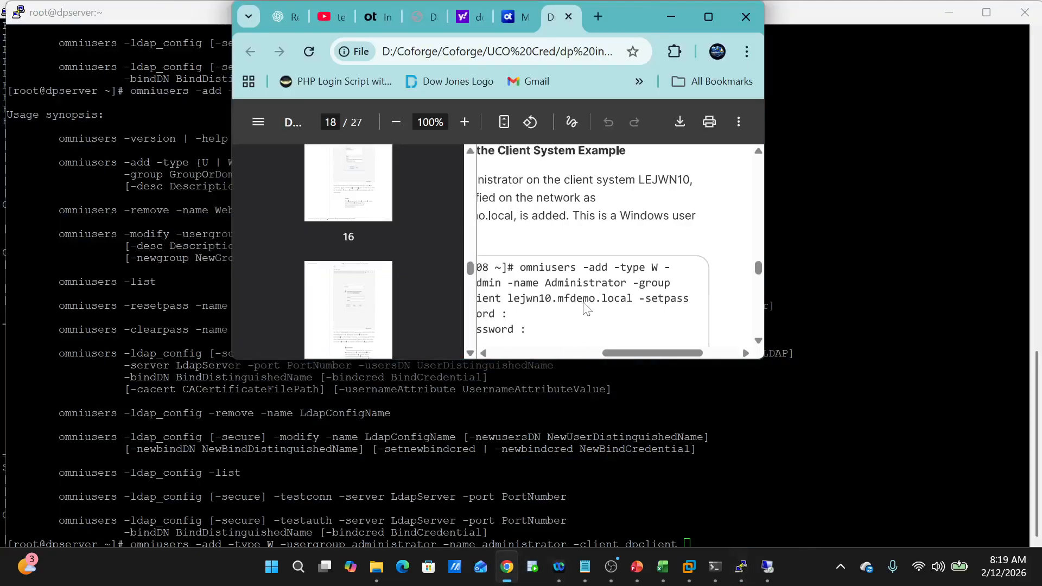
scroll(585, 309, down, 1)
scroll(586, 308, left, 2)
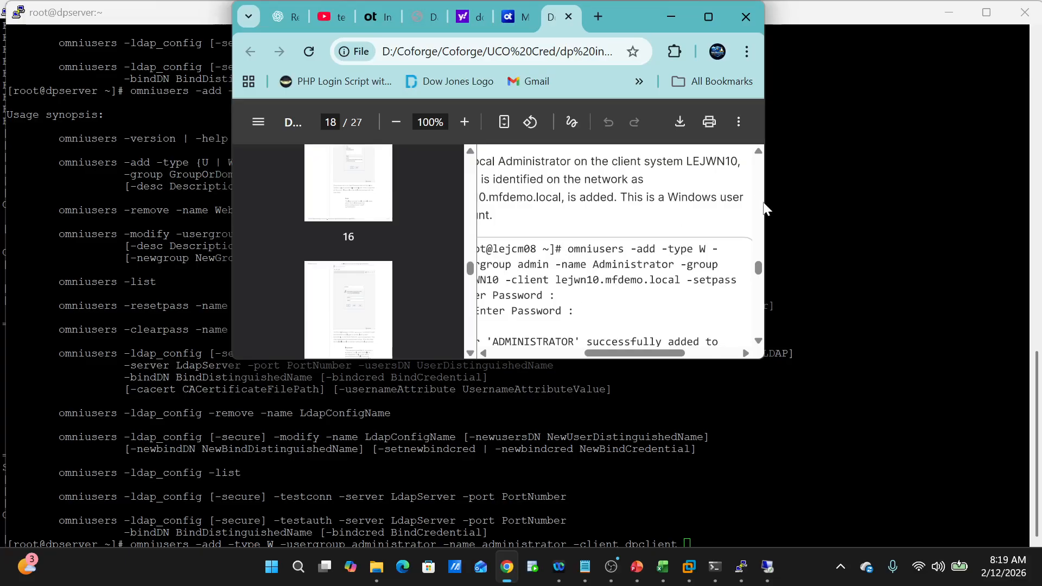
drag(765, 206, 1024, 183)
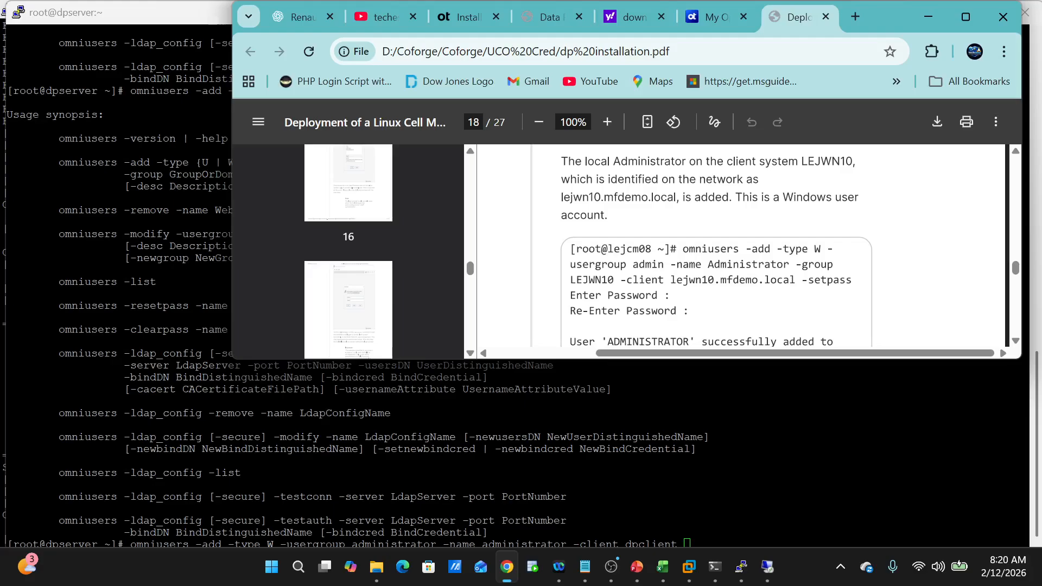
scroll(738, 245, up, 1)
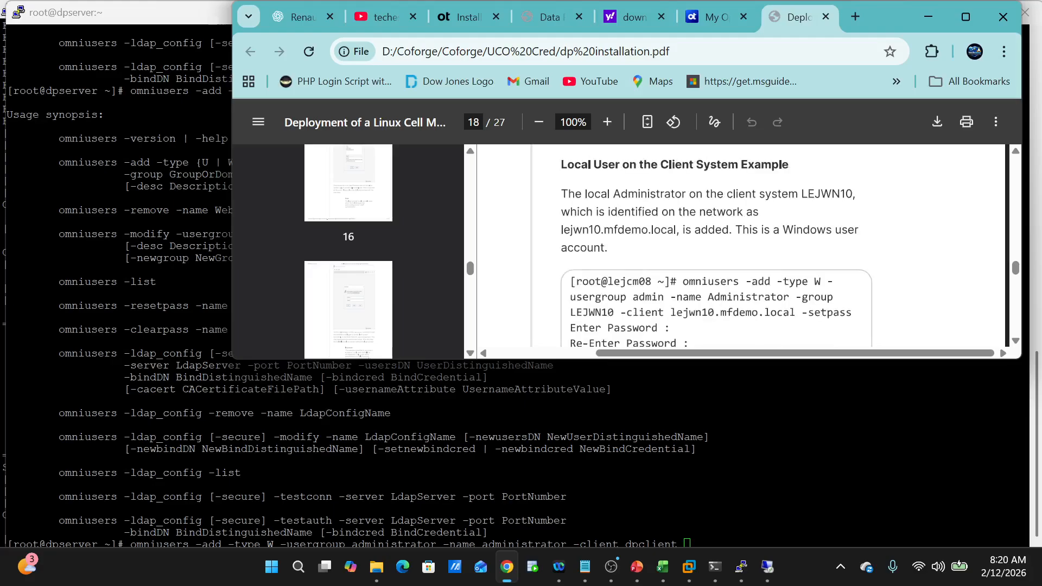
- Edit the recalled omniusers command to use -usergroup admin and insert a -group option
key(alt+Tab)
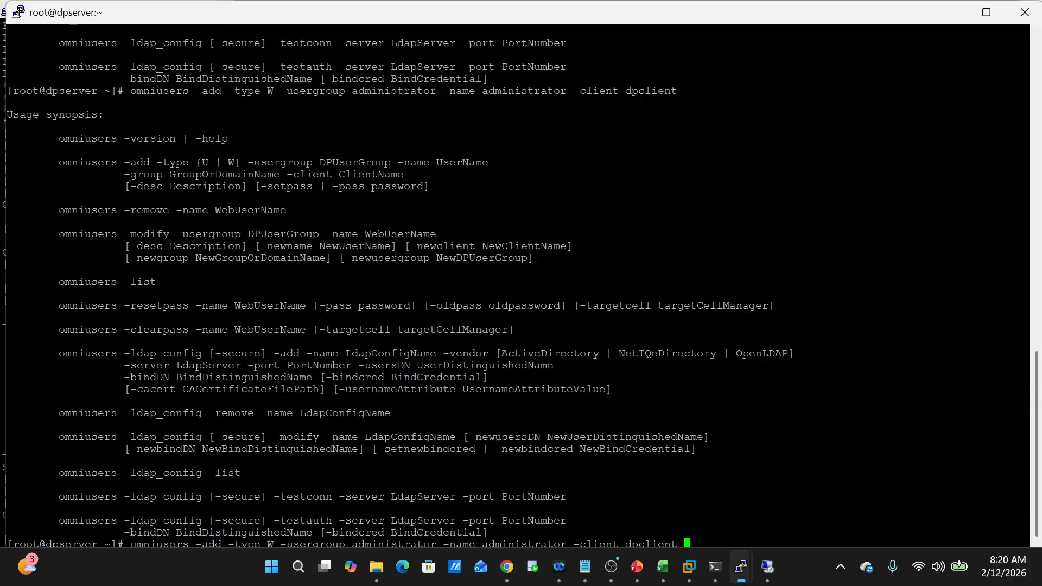
key(Left)
key(Left)
key(Left)
key(Left)
key(Left)
key(Left)
key(Left)
key(Left)
key(Left)
key(Left)
key(Left)
key(Left)
key(Left)
key(Left)
key(Left)
key(Left)
key(Left)
key(Left)
key(Left)
key(Left)
key(Right)
key(BackSpace)
key(BackSpace)
key(BackSpace)
key(BackSpace)
key(BackSpace)
key(BackSpace)
key(BackSpace)
key(BackSpace)
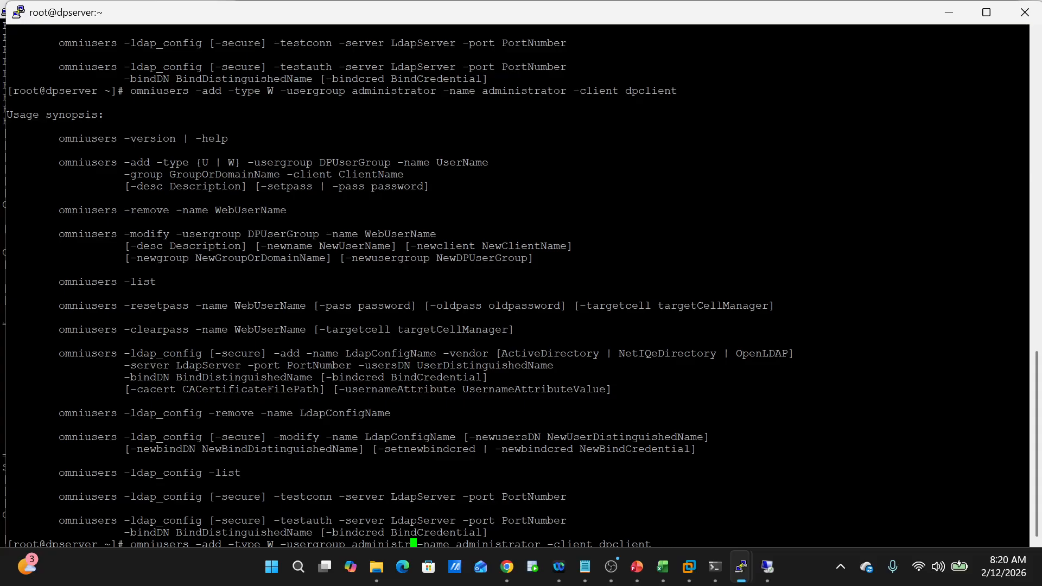
key(Right)
key(Right)
key(Right)
key(Right)
key(Right)
key(Right)
key(Right)
key(Right)
key(Right)
key(Right)
key(Right)
key(Right)
key(Right)
key(Right)
key(Right)
key(Right)
key(Right)
key(Right)
key(Right)
key(Right)
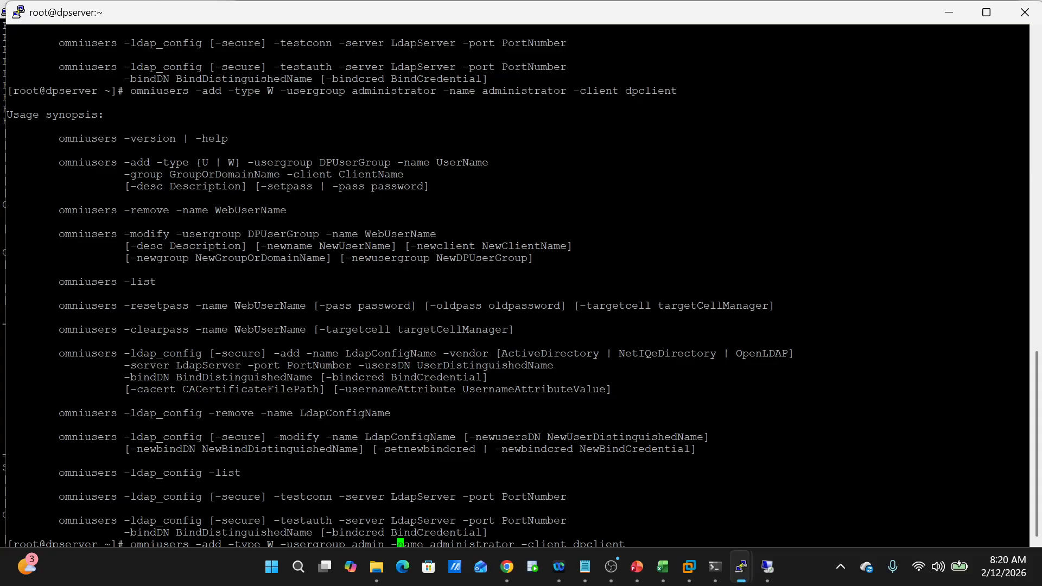
text(grou)
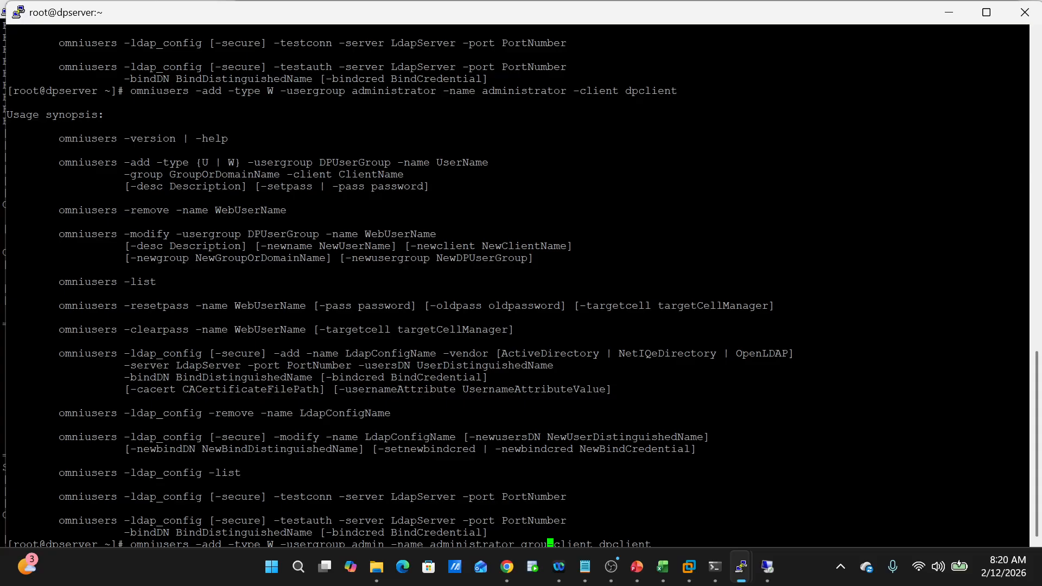
text(p)
key(Left)
key(Left)
key(Left)
key(Left)
key(Left)
key(BackSpace)
text(-)
key(Right)
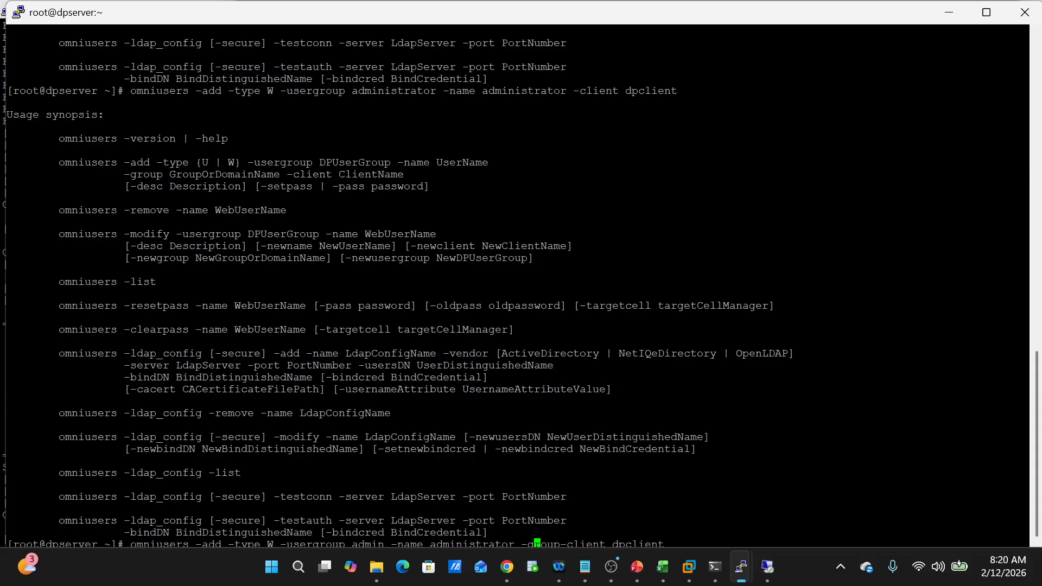
key(Right)
key(Right)
key(Right)
key(Right)
- Set the -group value to administrator, append -setpass, and run the command
text(adminis)
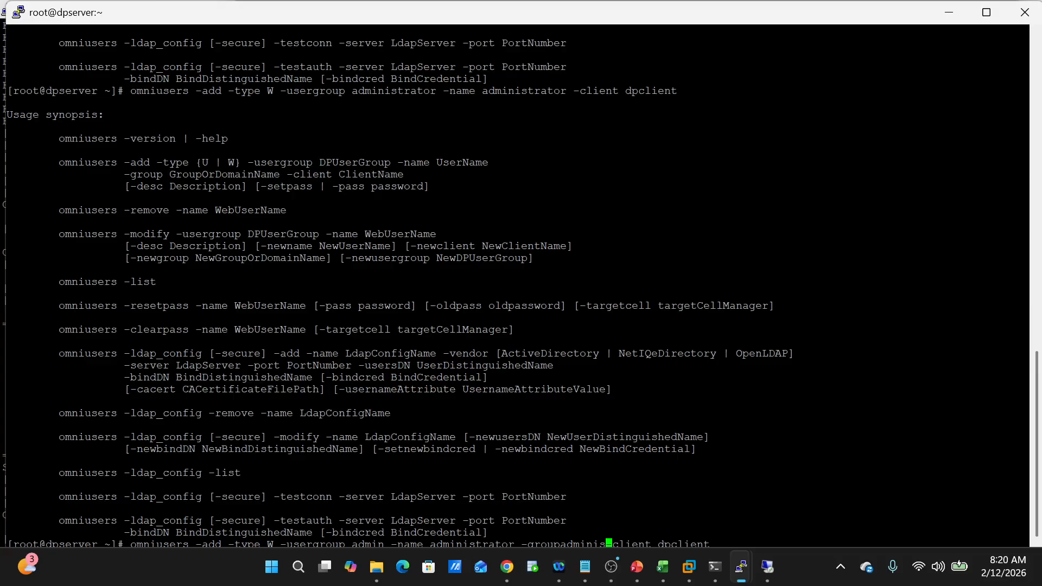
text(tartor)
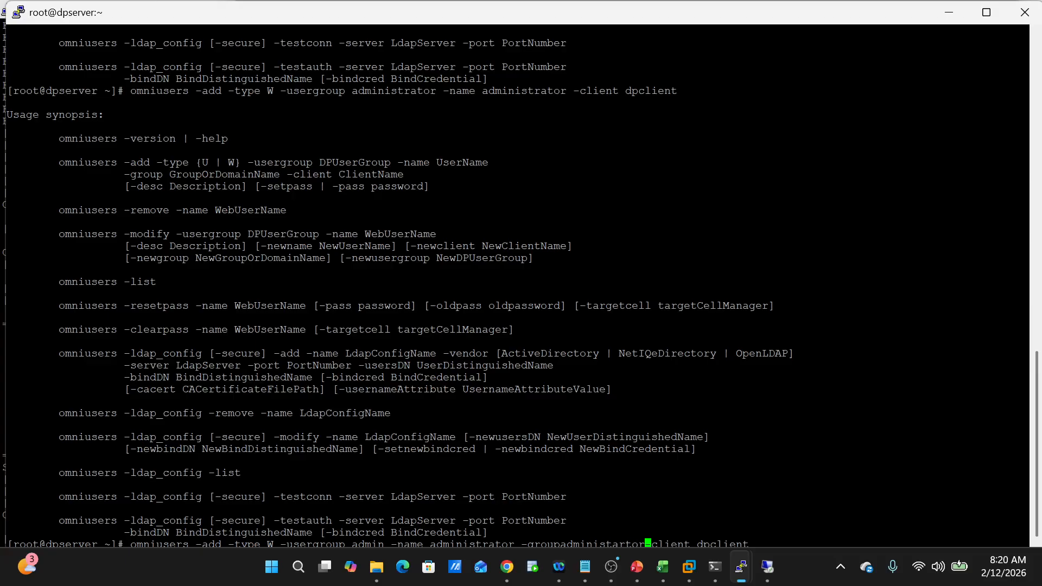
key(Left)
key(Left)
key(Left)
key(Left)
key(Left)
key(Left)
key(Left)
key(Left)
key(Left)
key(Left)
key(Left)
key(Left)
key(Left)
key(Right)
key(Right)
key(Right)
key(Right)
key(Right)
key(Right)
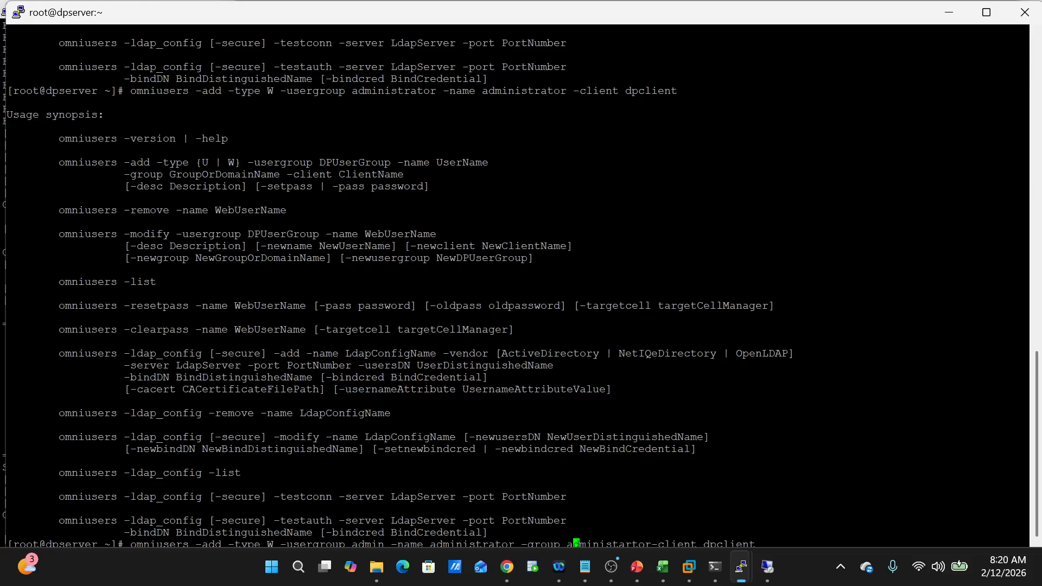
key(Right)
key(Right)
key(Right)
key(BackSpace)
key(Right)
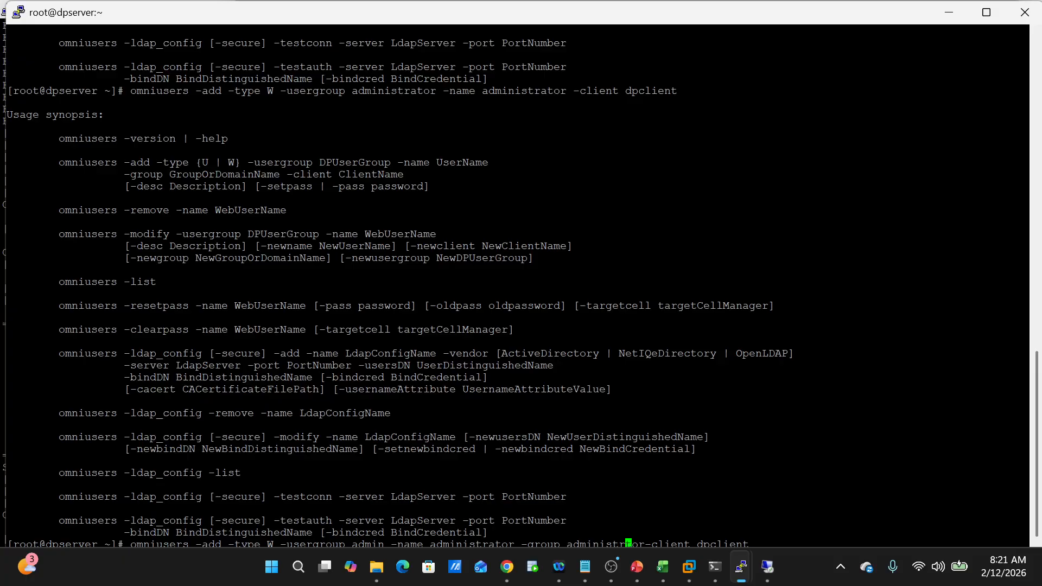
text(a)
key(Right)
key(Right)
key(Right)
key(Right)
key(Right)
key(Left)
key(Left)
key(Right)
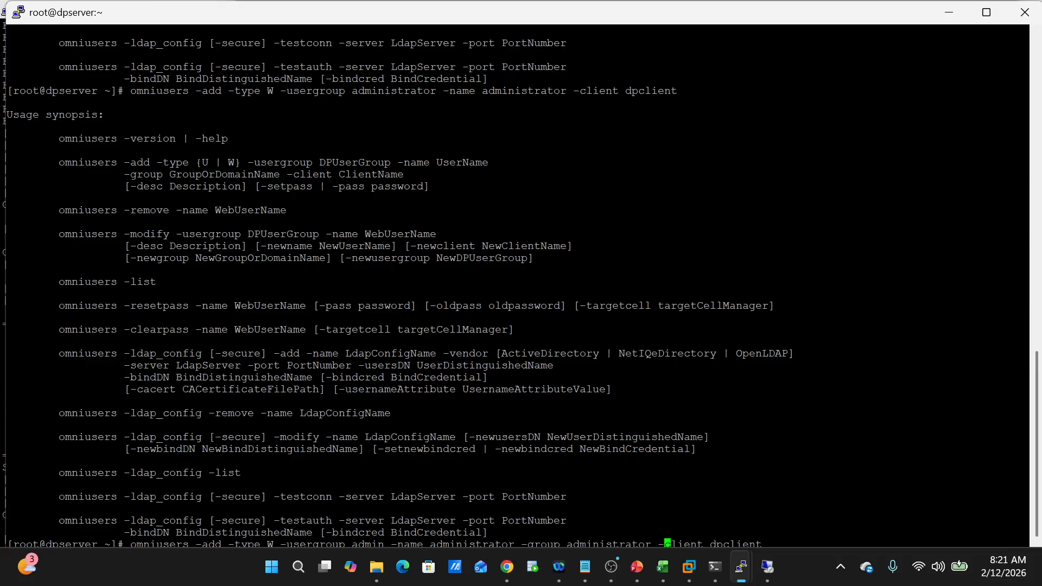
key(Right)
key(Right)
key(Right)
key(Right)
key(Right)
key(Right)
key(Right)
key(Right)
key(Right)
key(Right)
key(Right)
key(Right)
key(Right)
key(Right)
key(Right)
text(-setpass)
key(Return)
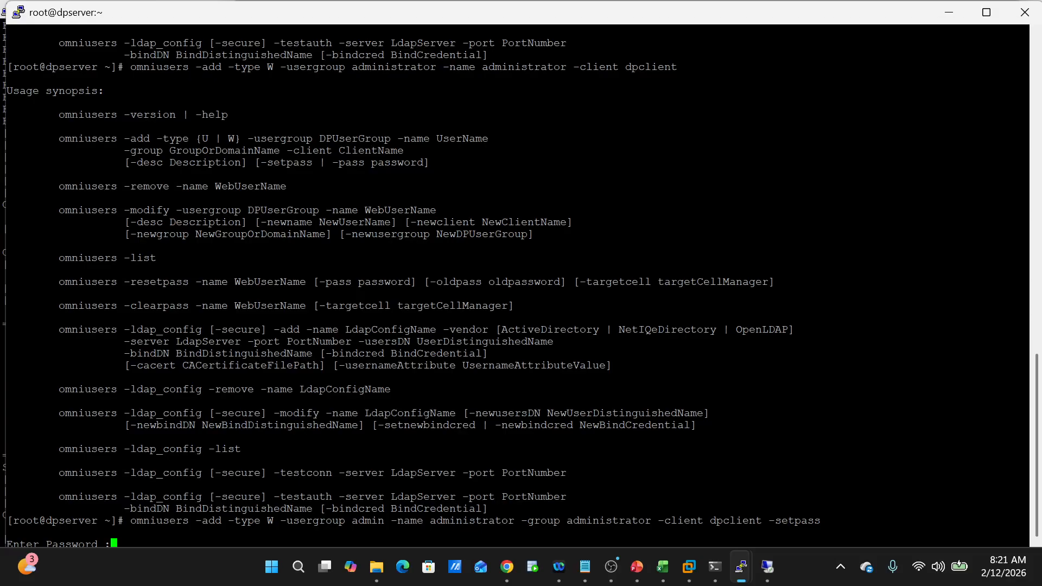
- Enter and re-enter the new user's password so ADMINISTRATOR joins the admin group
key(Return)
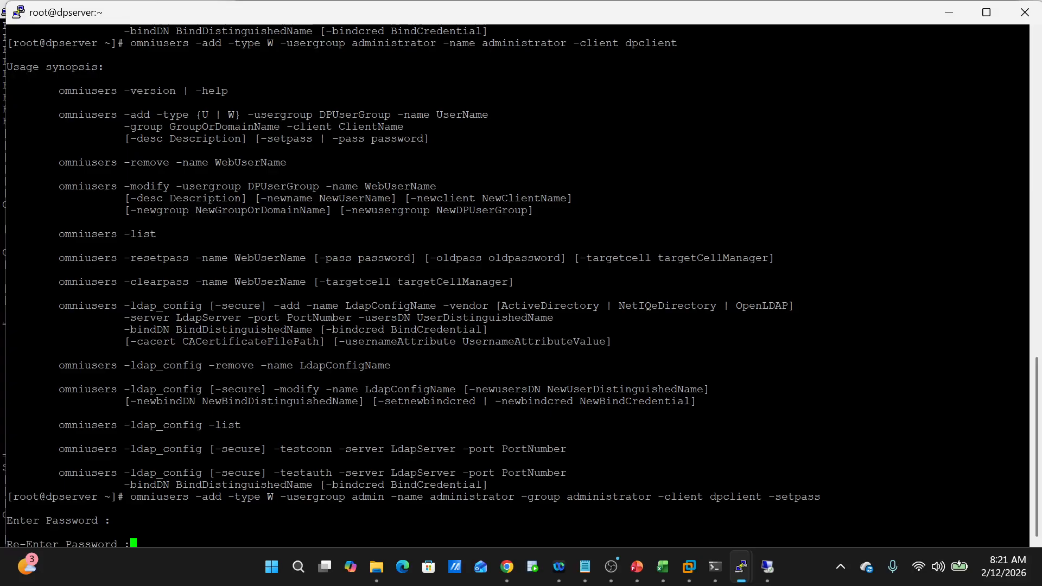
key(Return)
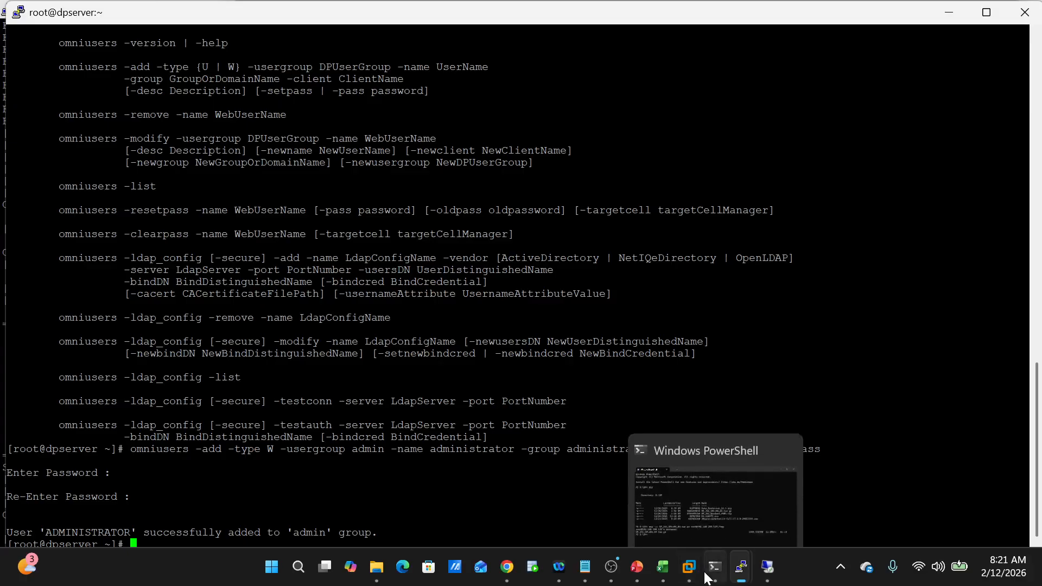
mouse_move(698, 574)
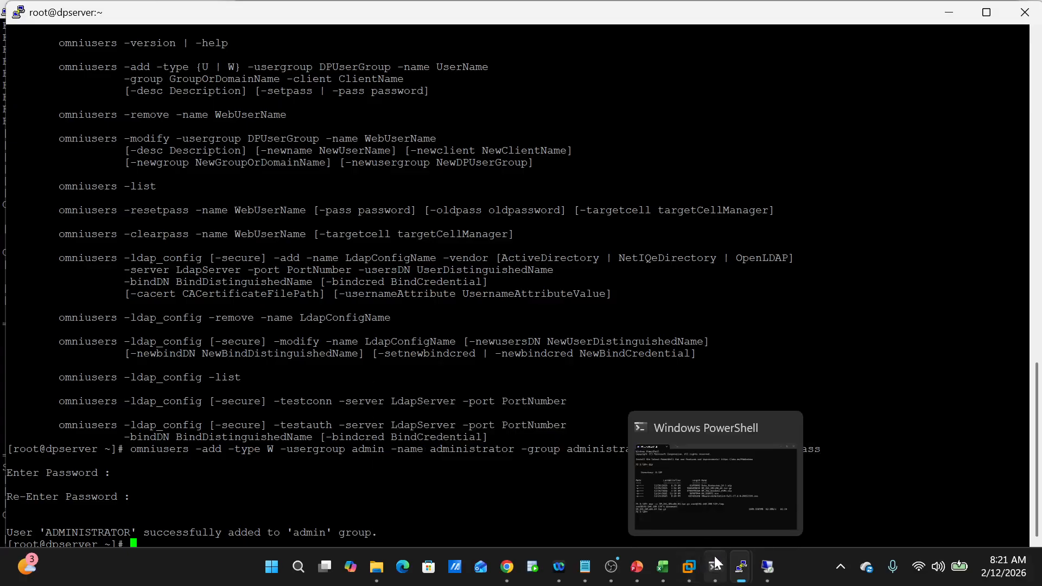
- Return to the remote server and move the Data Protector 24.1 setup wizard up and left
click(765, 574)
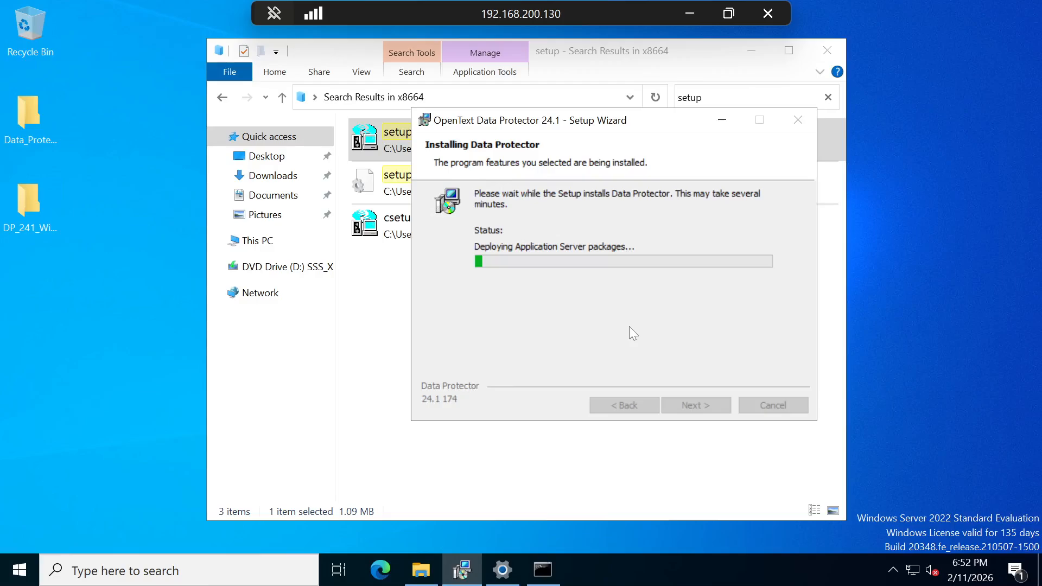
drag(606, 122, 510, 92)
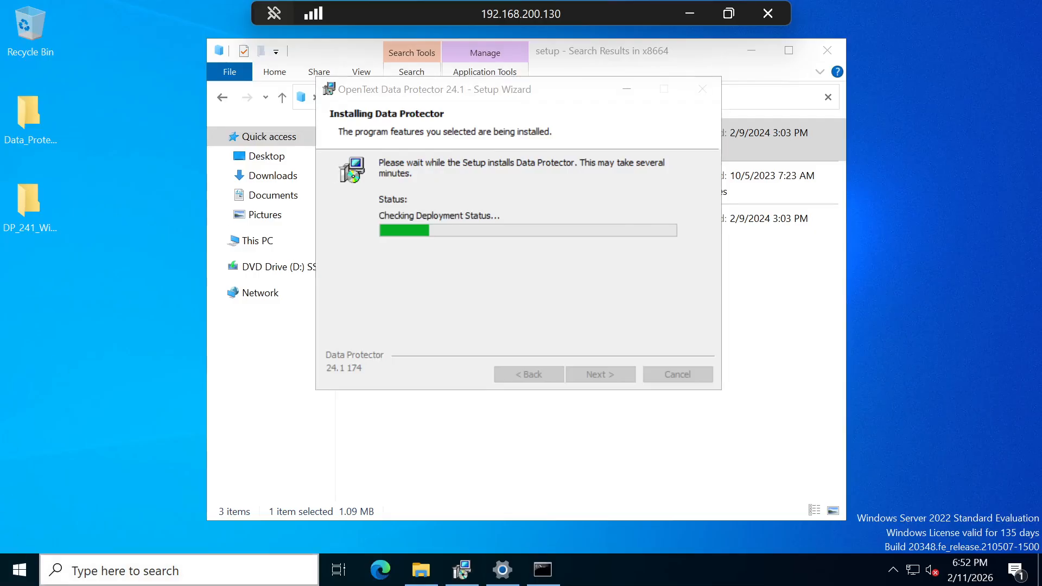
click(86, 572)
text(fire)
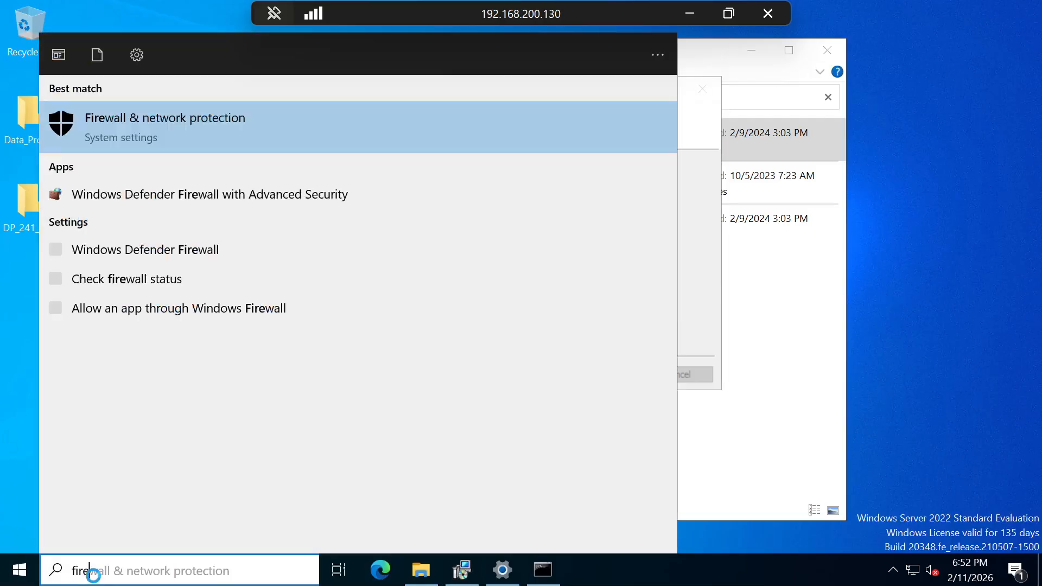
click(223, 116)
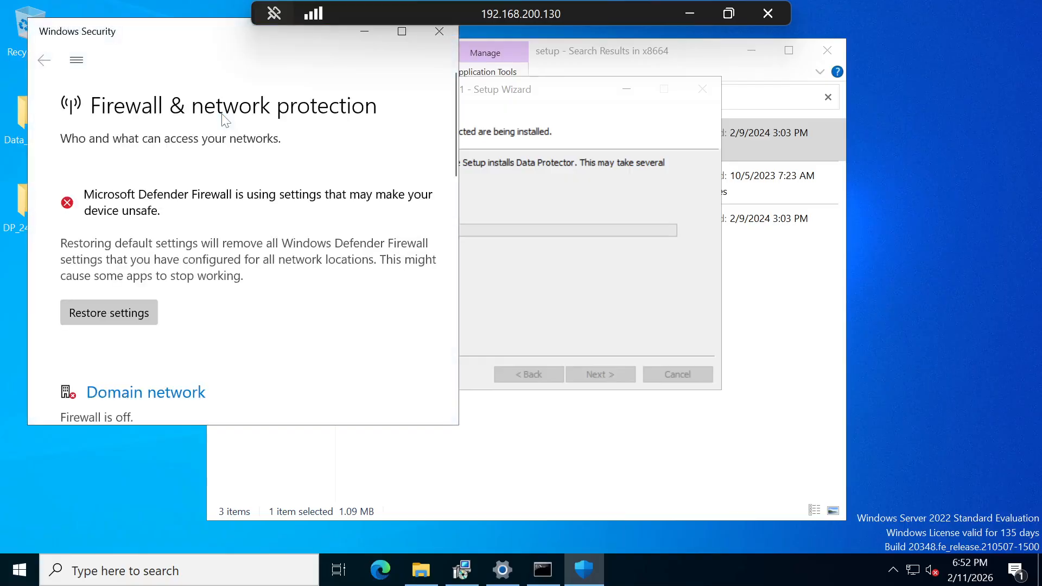
scroll(276, 292, down, 5)
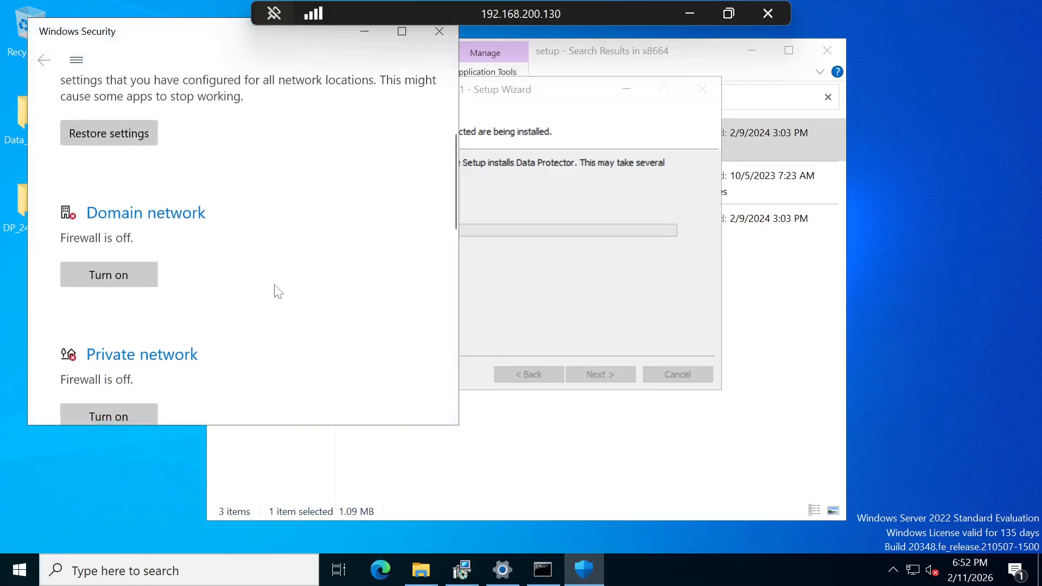
scroll(279, 292, down, 5)
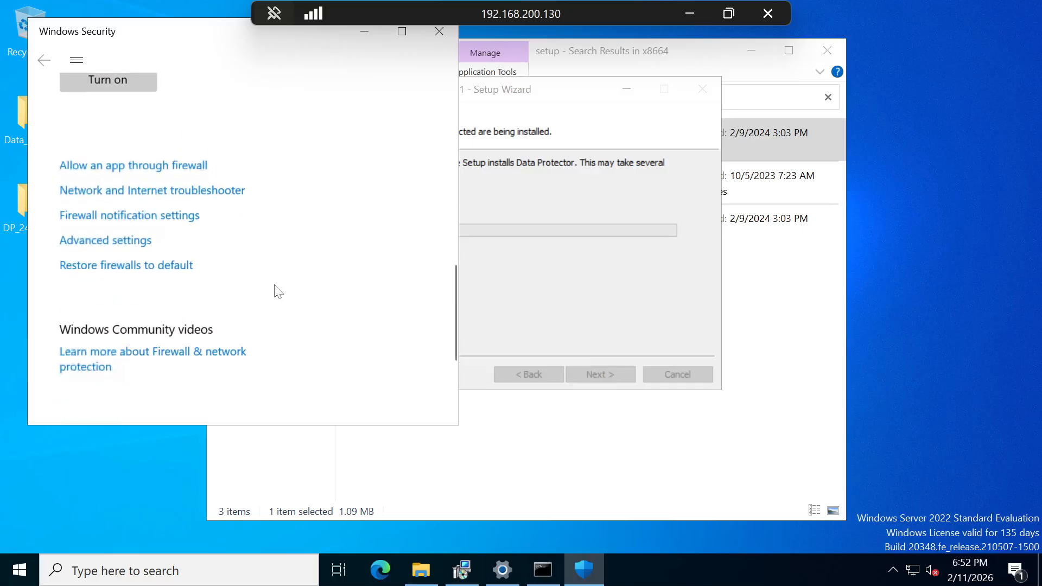
scroll(278, 292, up, 5)
scroll(279, 293, up, 5)
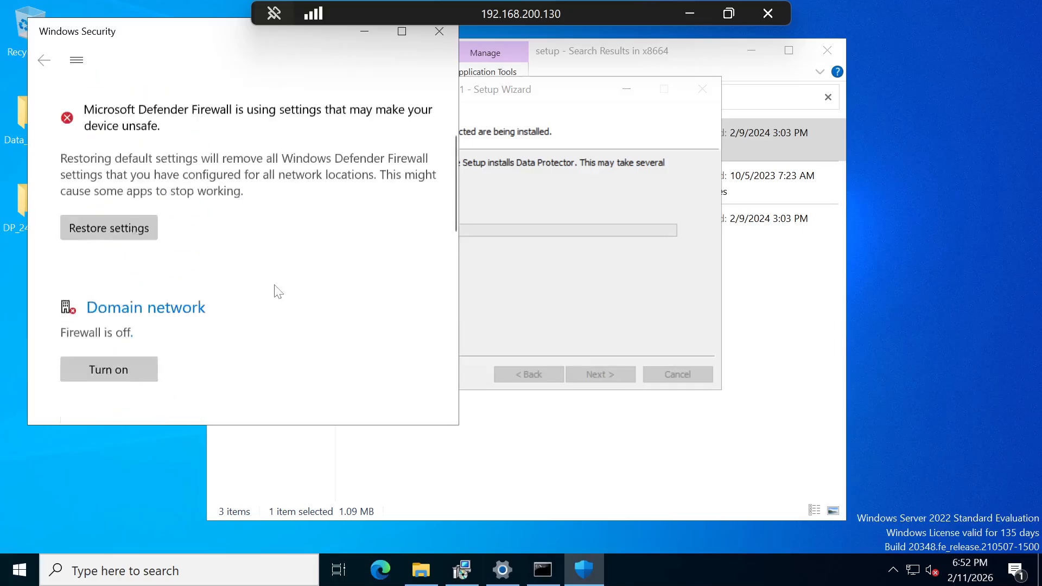
click(439, 33)
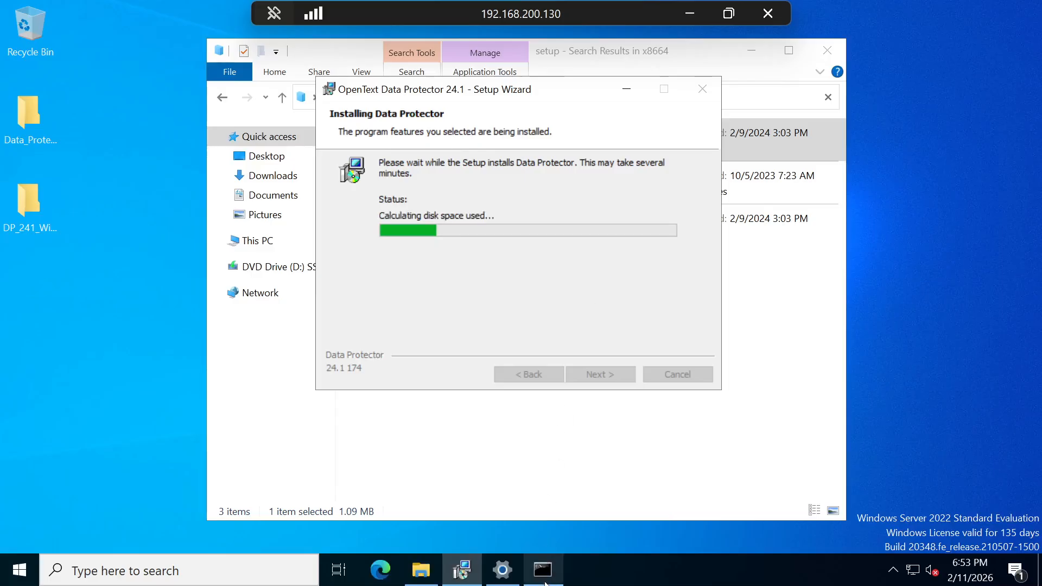
- Open a Command Prompt by searching for cmd
mouse_move(543, 570)
click(163, 570)
text(cmd)
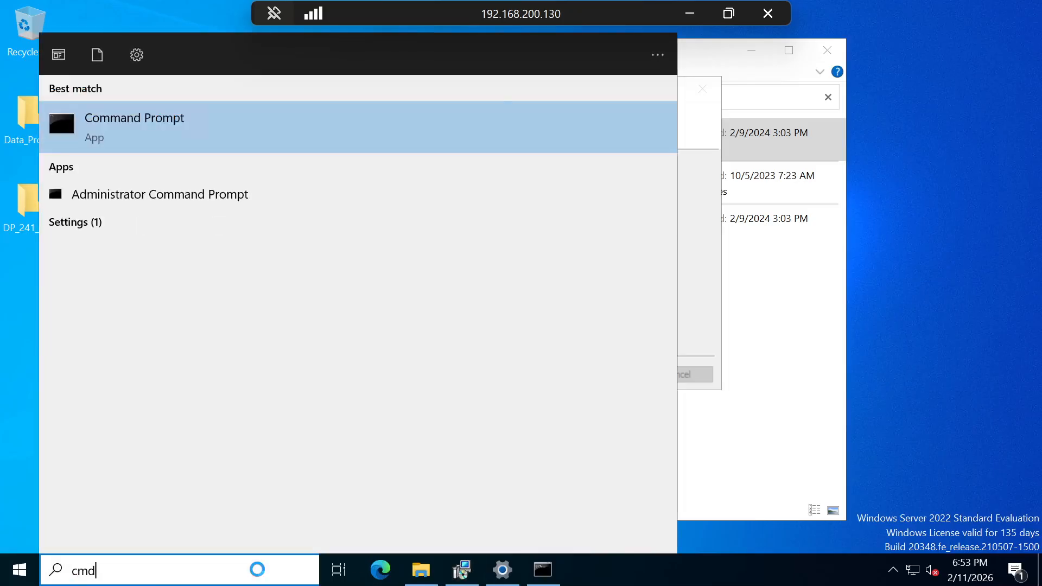
key(Return)
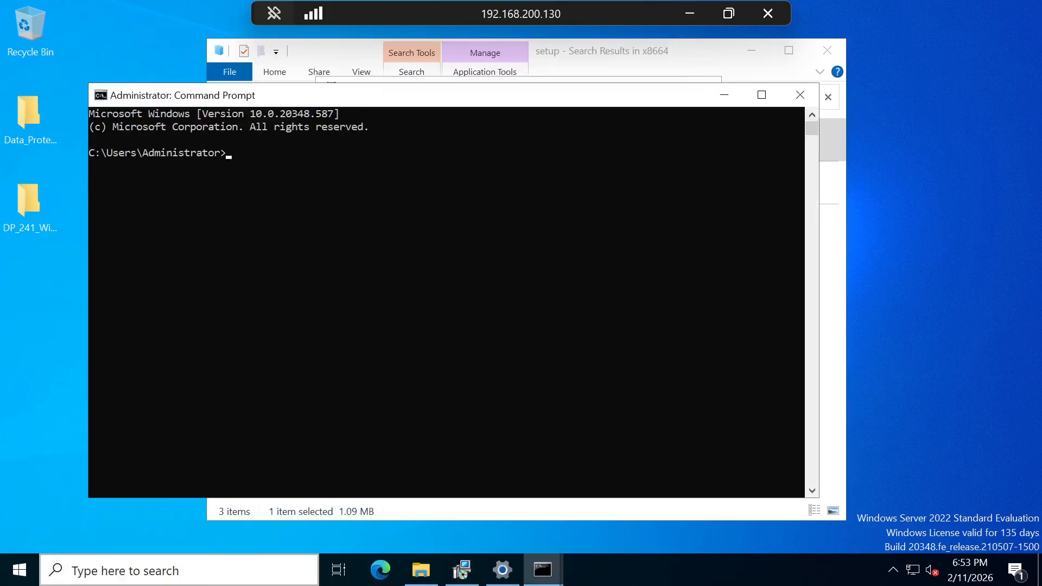
- Run 'omnicc -secure_comm -conf_peer dpserver', which isn't recognized, then minimize the Command Prompt
text(omni)
text(cc )
text(0-)
key(BackSpace)
key(BackSpace)
text(-secure_comm )
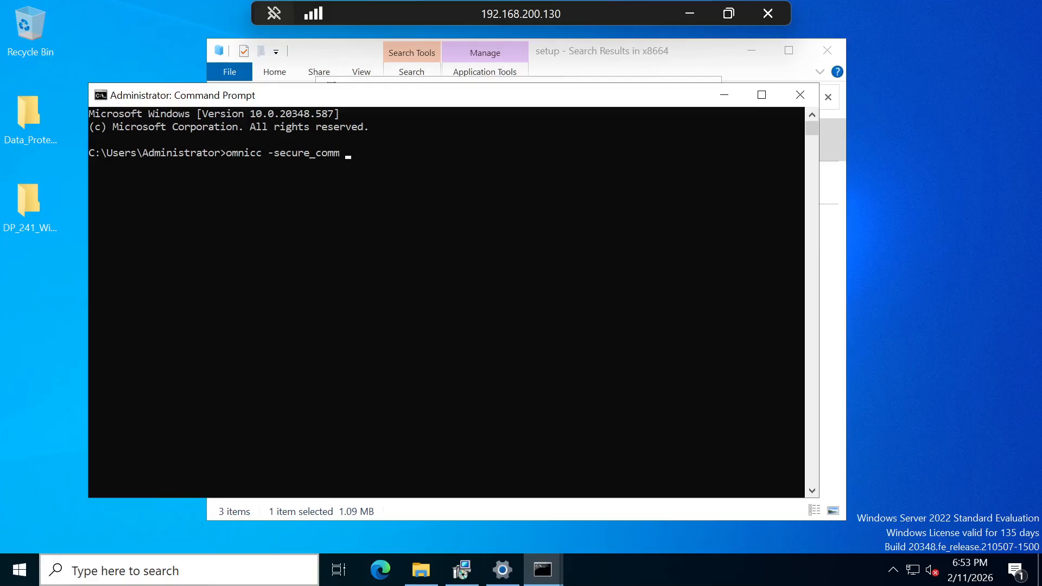
text(-conf_peer)
text(dpserver)
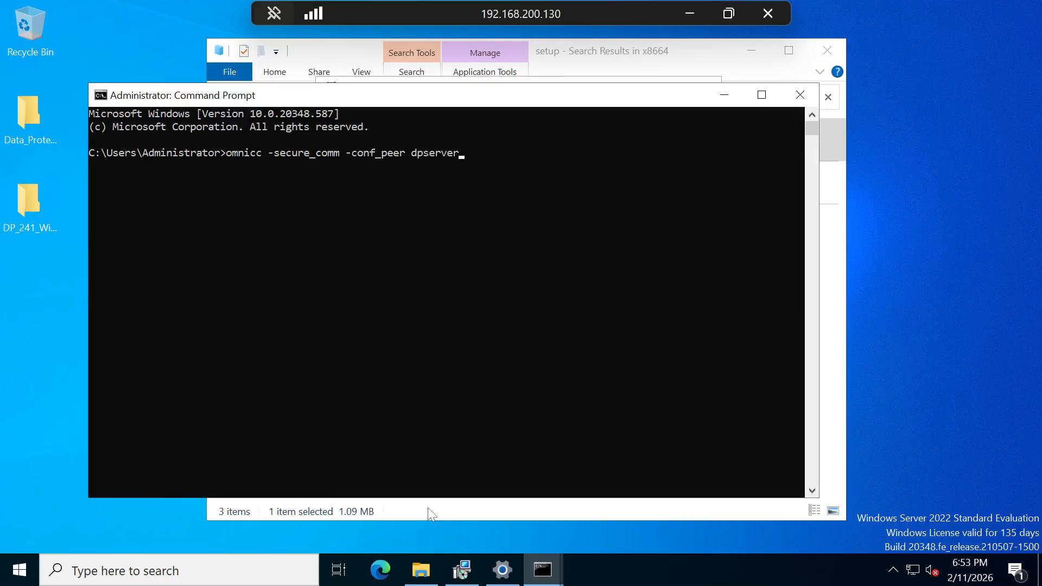
key(Return)
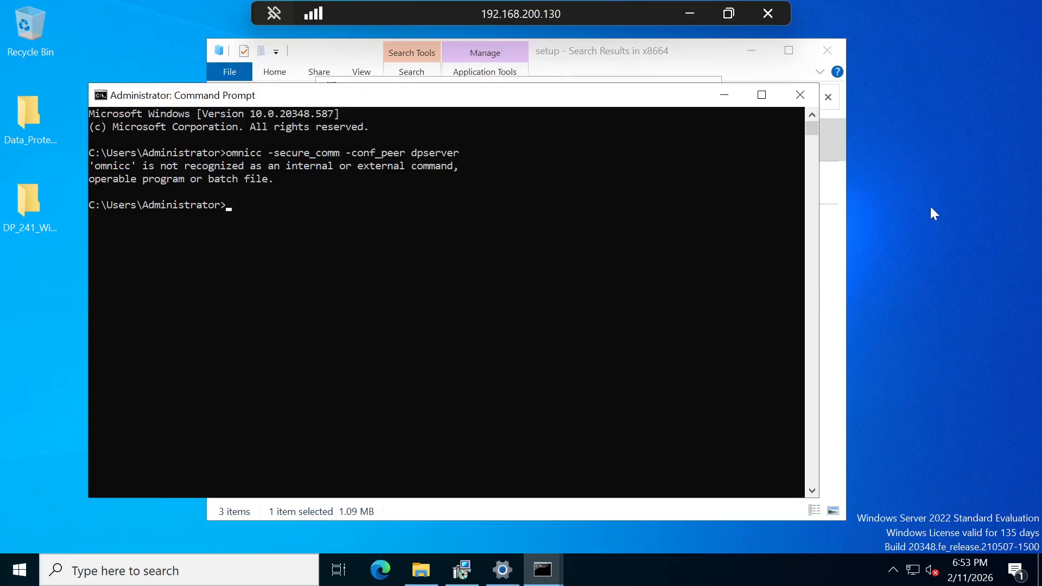
click(903, 273)
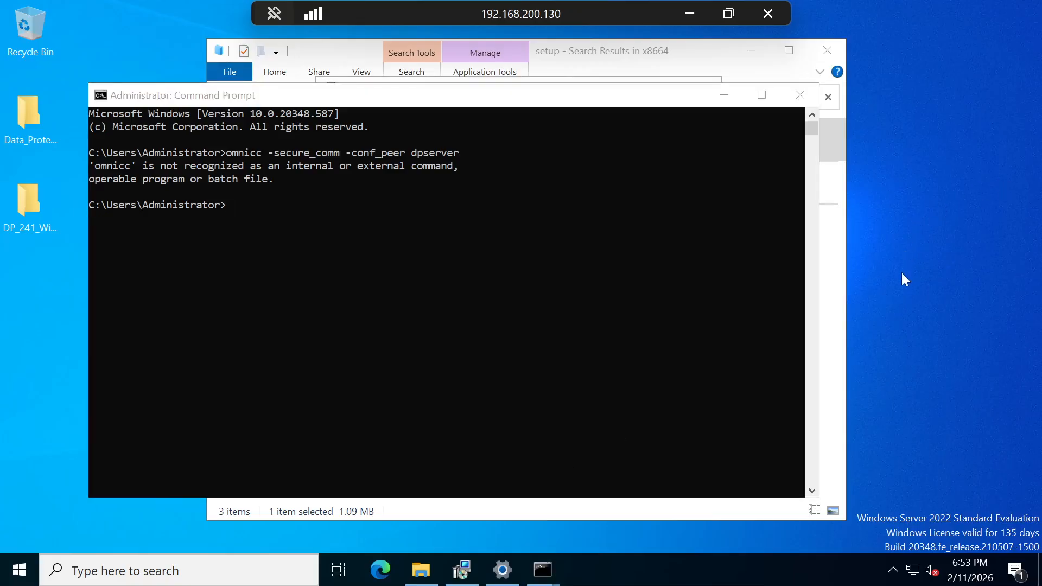
click(724, 95)
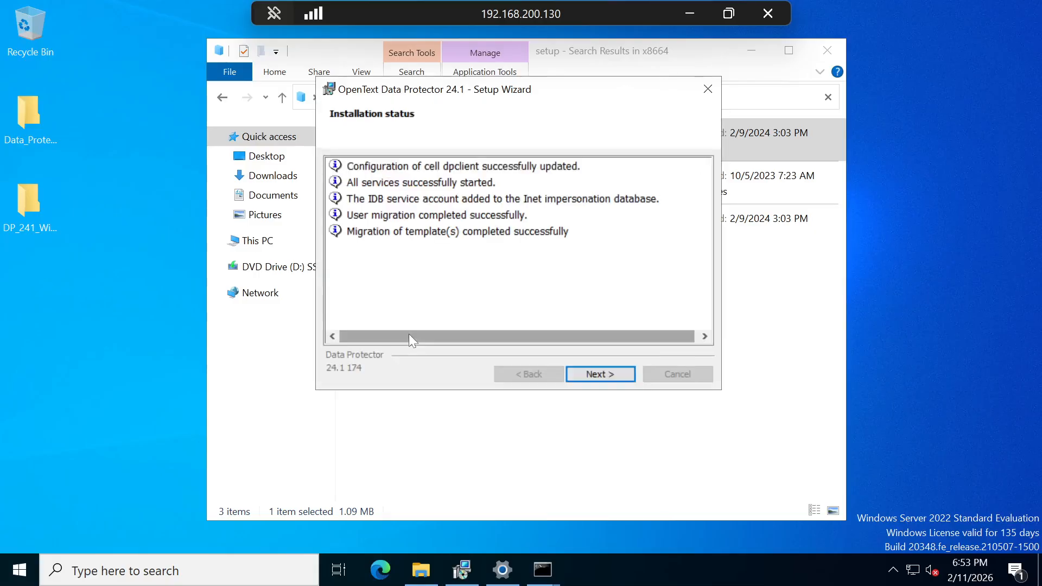
- Finish the installer, accept the certificate, and maximize the Data Protector Manager on the dpclient dashboard
click(604, 372)
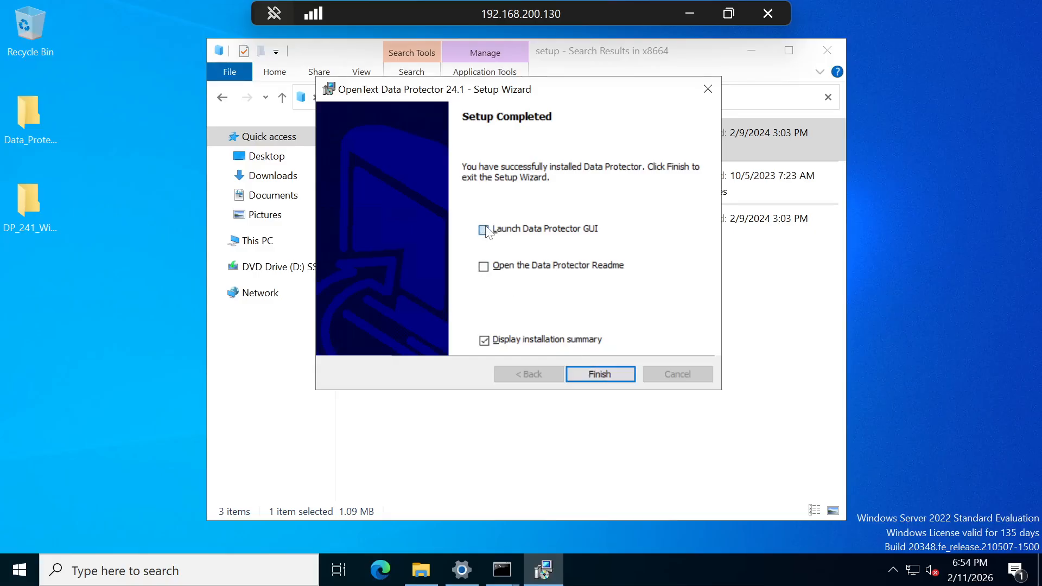
click(593, 373)
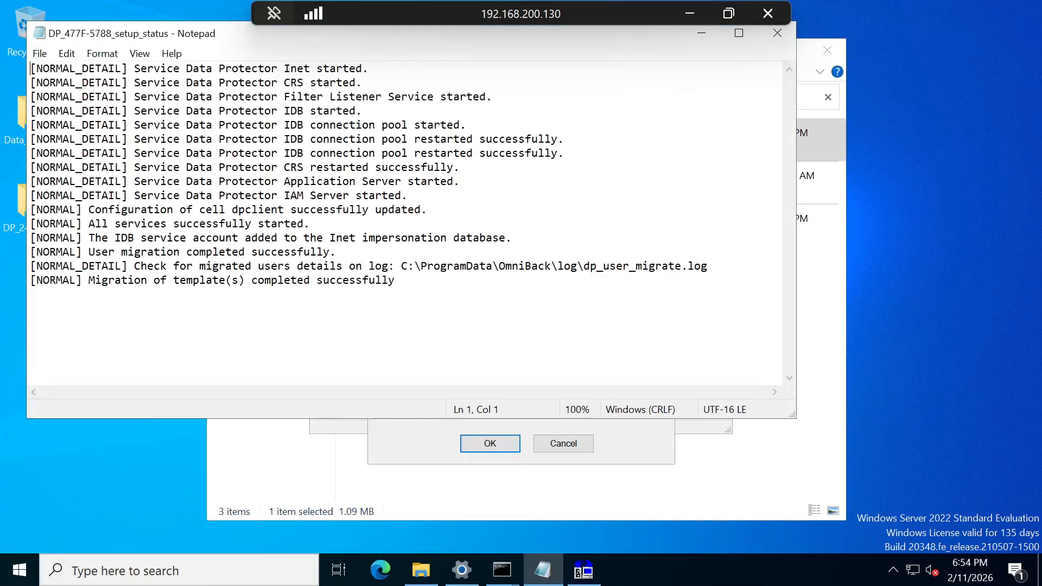
click(513, 447)
click(513, 448)
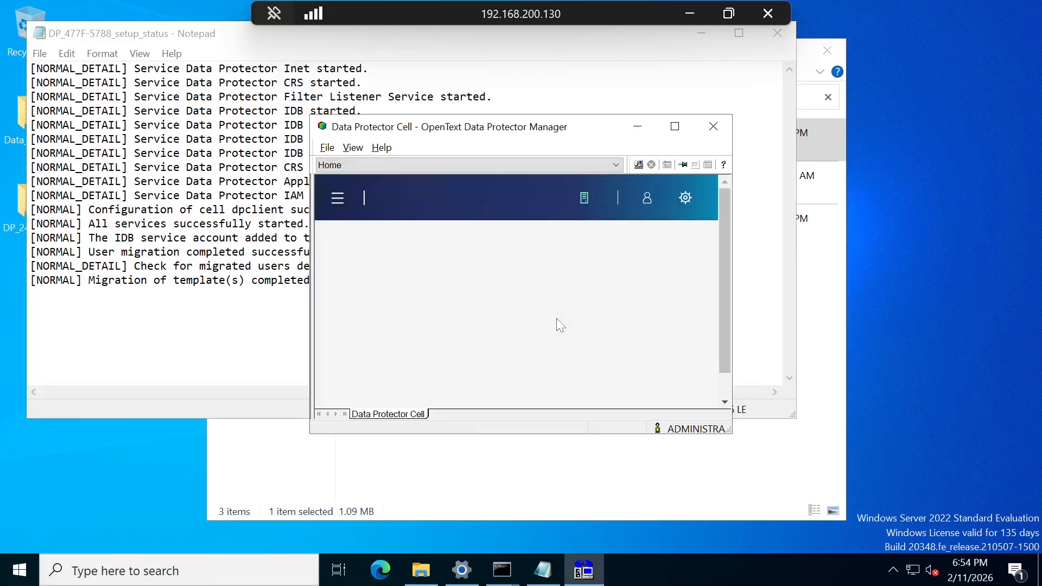
click(675, 127)
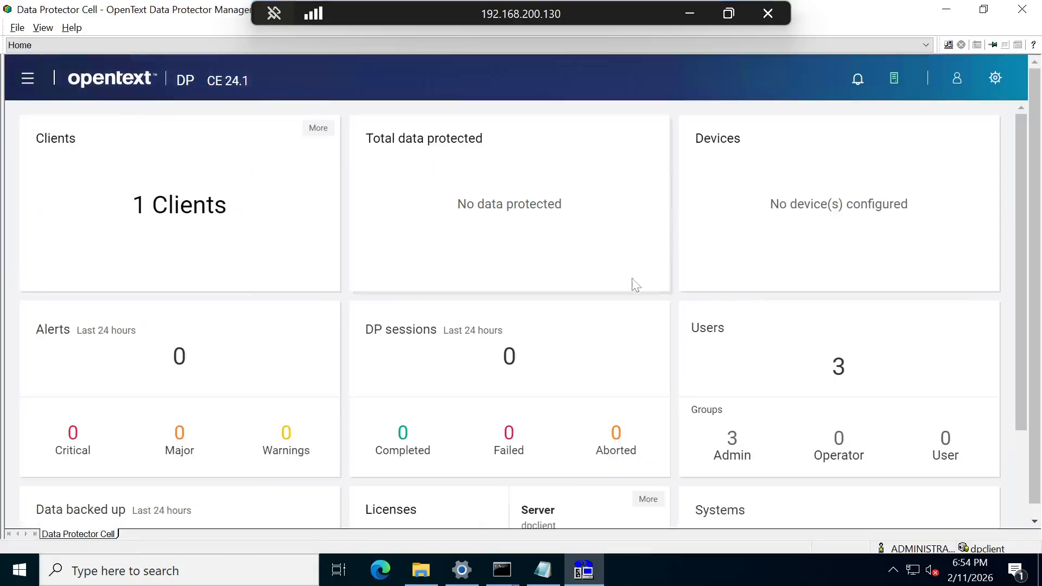
- Open and close the Connect to Cell Manager dialog, then restore and re-maximize the Manager window
scroll(510, 350, down, 3)
scroll(509, 344, up, 3)
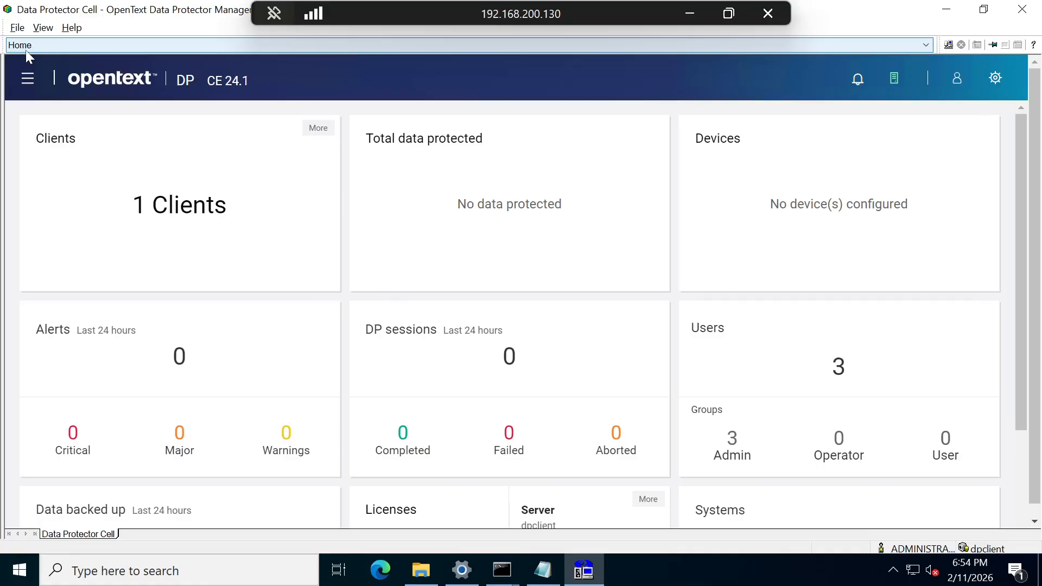
click(32, 78)
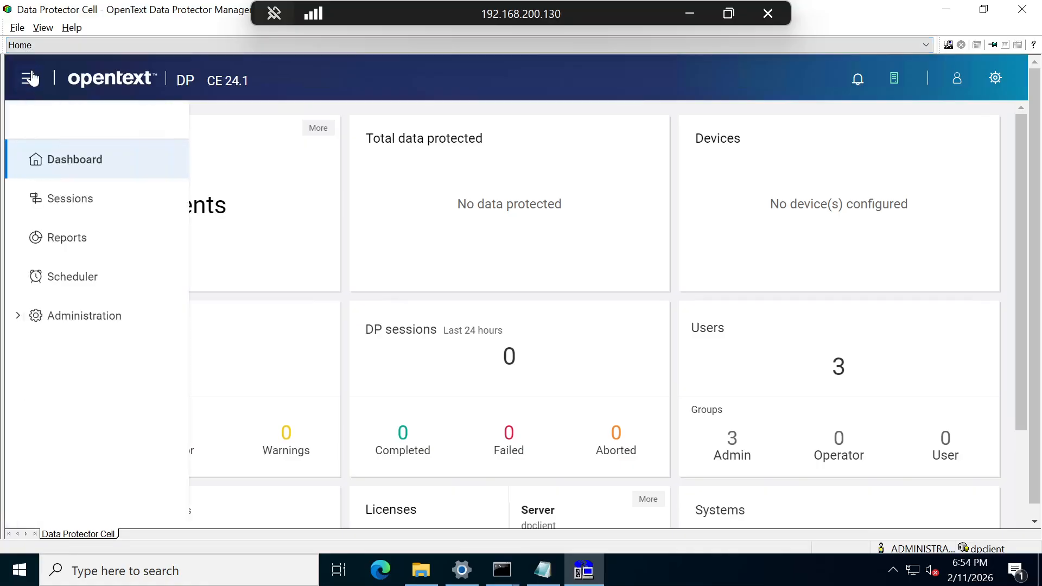
click(17, 28)
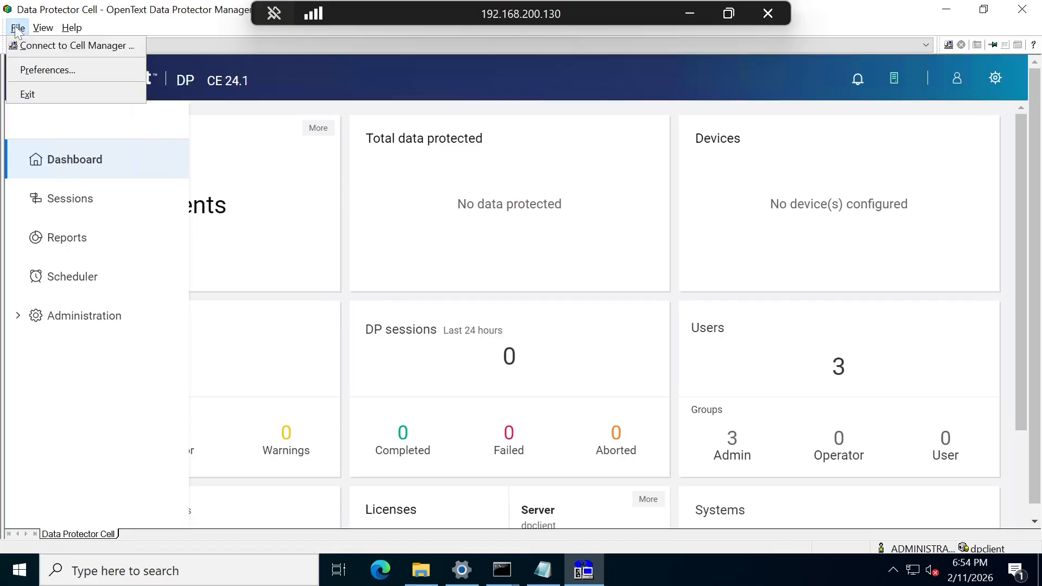
click(31, 46)
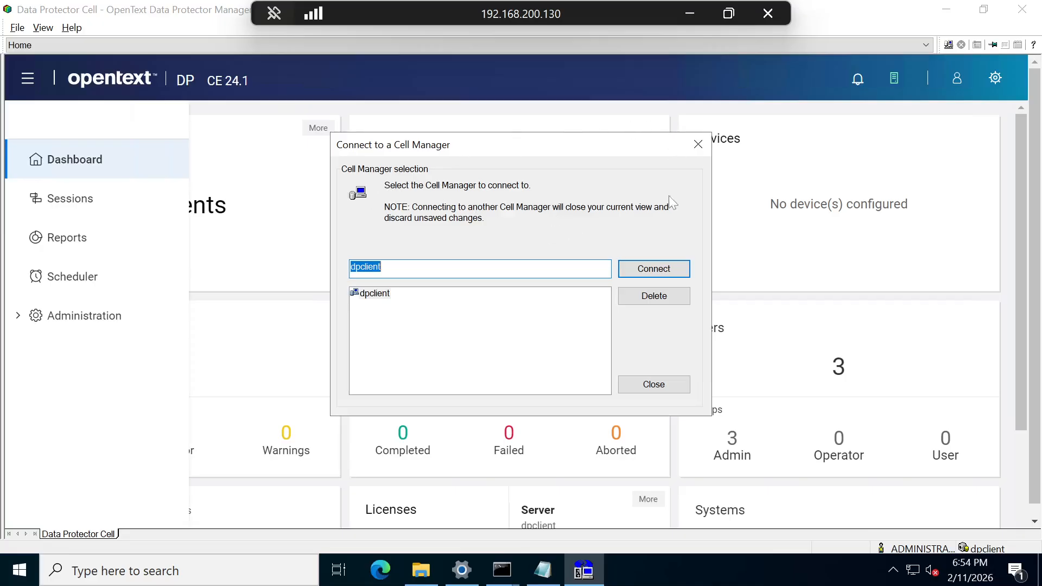
click(669, 392)
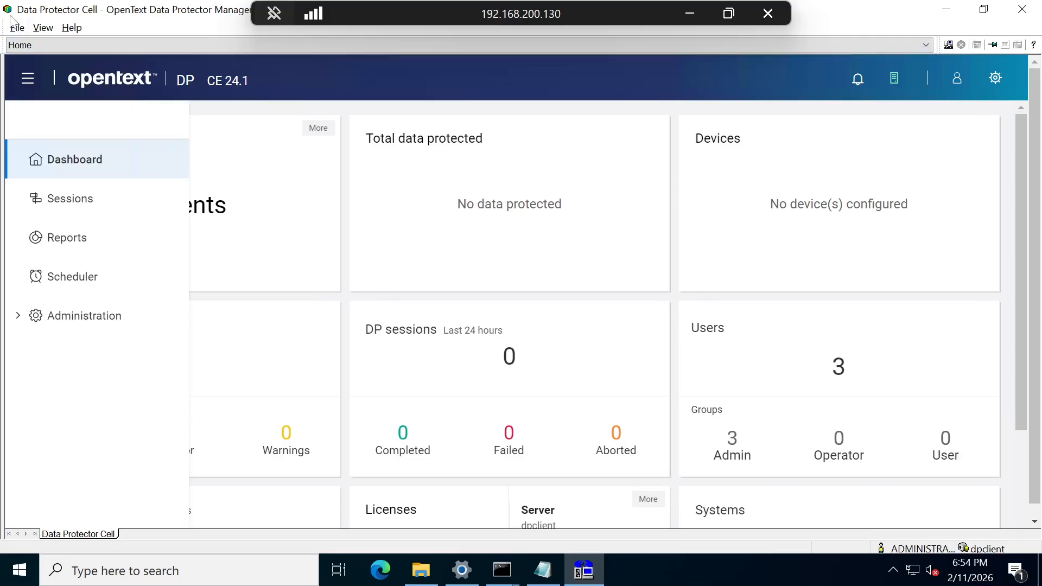
drag(12, 16, 13, 28)
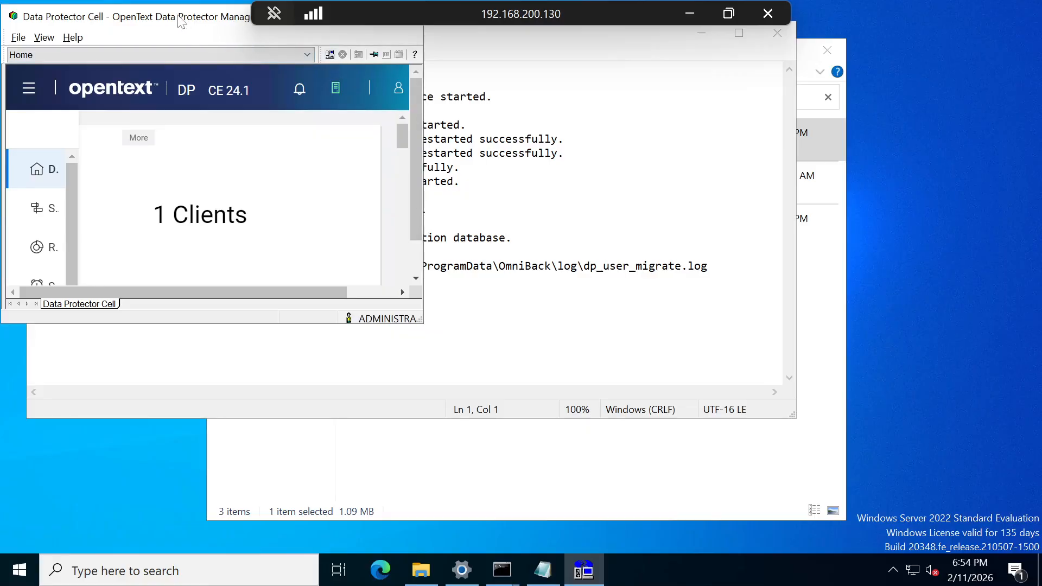
drag(180, 16, 309, 138)
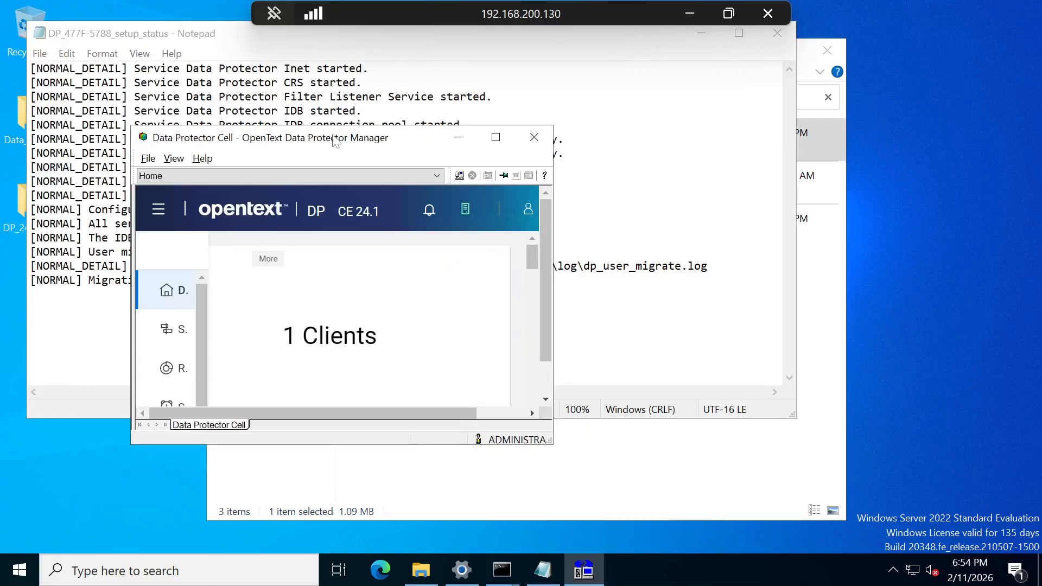
click(496, 137)
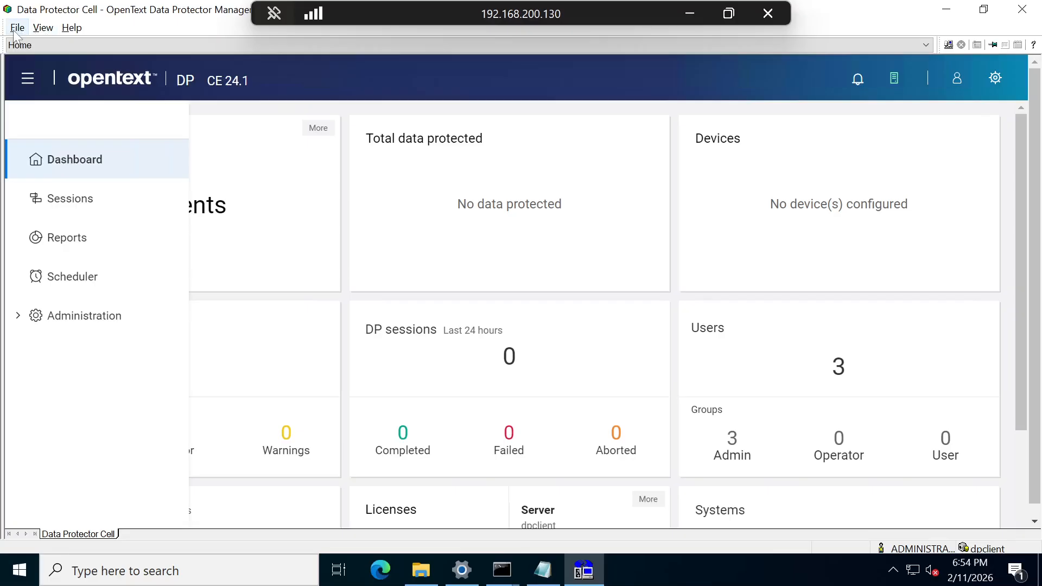
- Reopen Connect to Cell Manager and clear dpclient from the cell manager name field
click(17, 27)
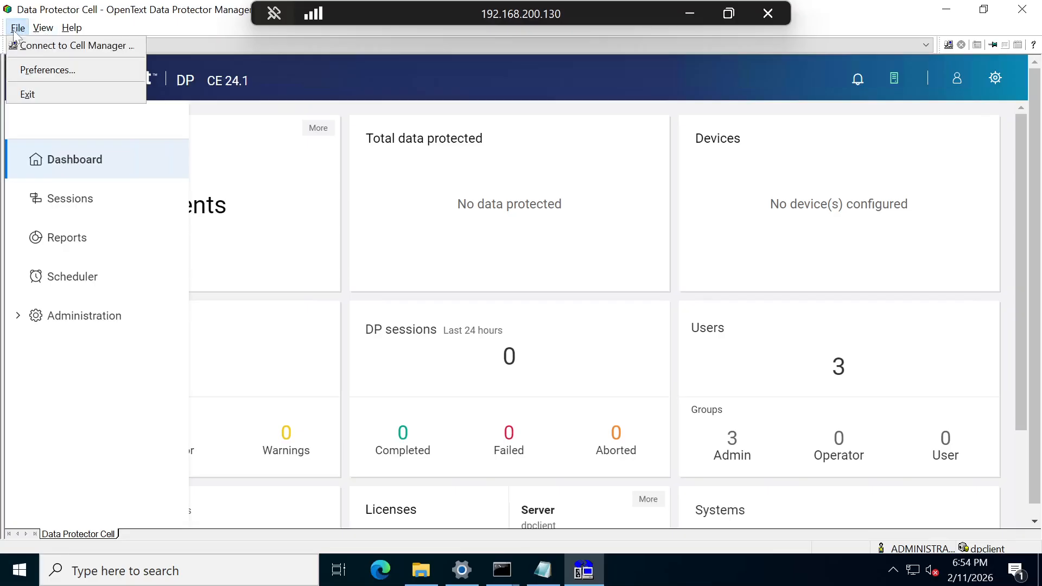
click(44, 45)
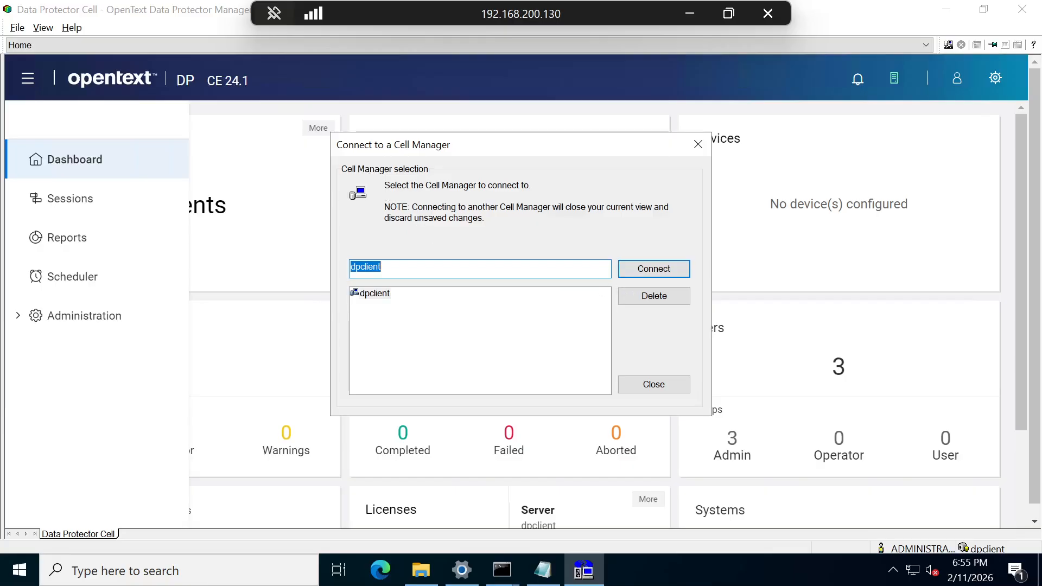
key(BackSpace)
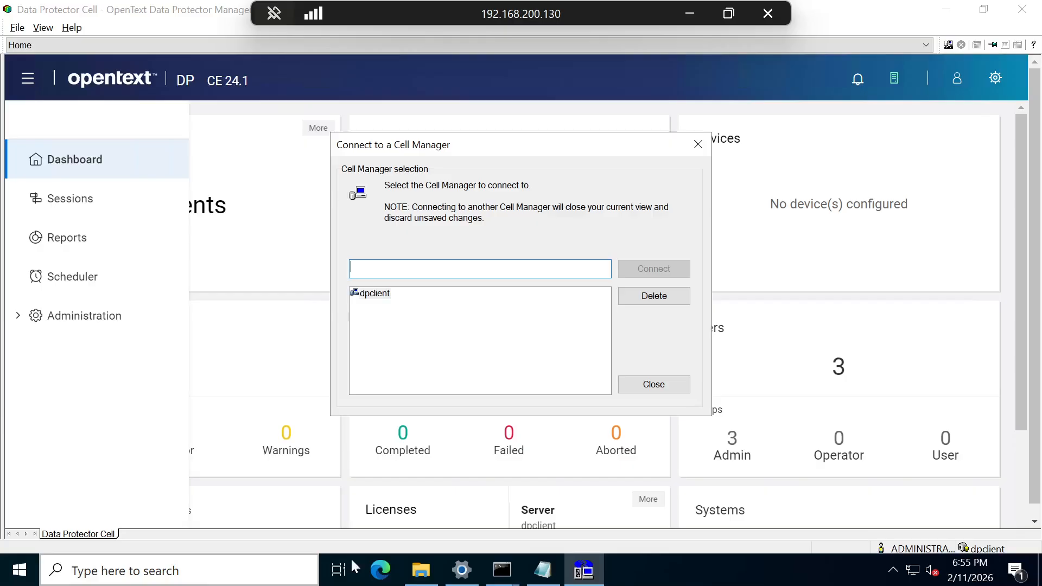
- Close the Notepad setup status log and bring File Explorer to the front
mouse_move(545, 579)
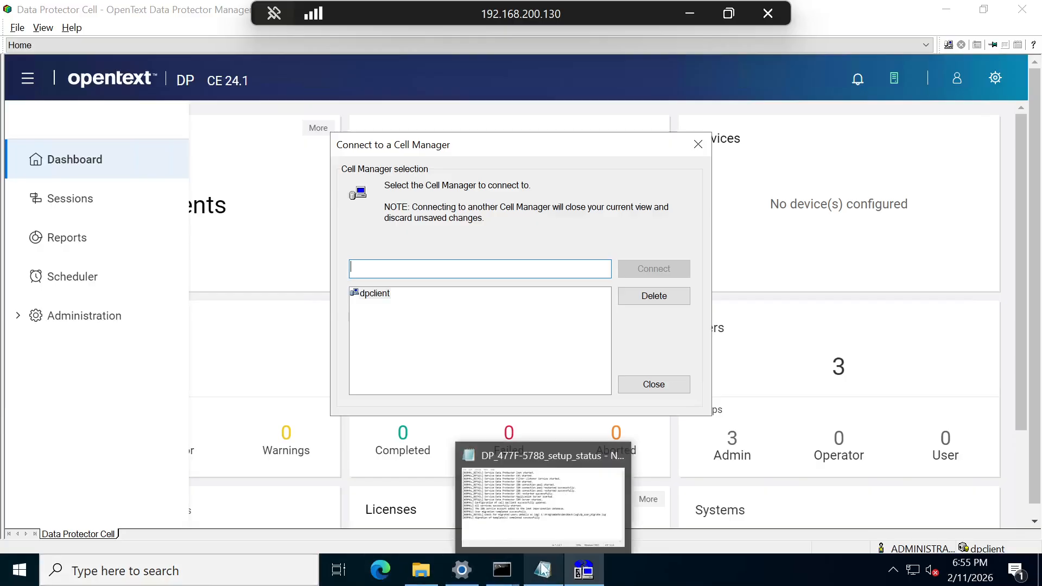
click(524, 509)
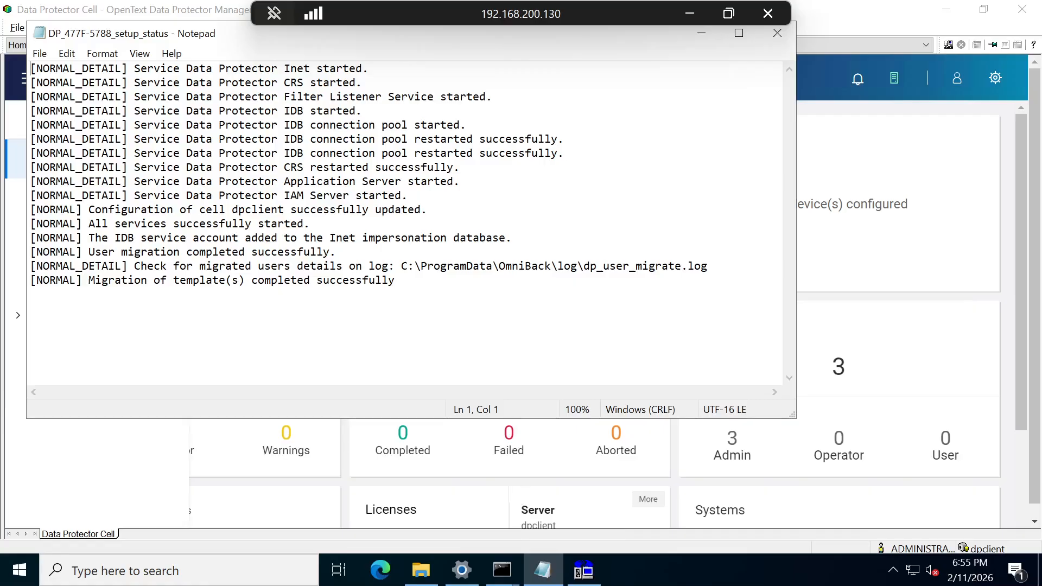
click(778, 34)
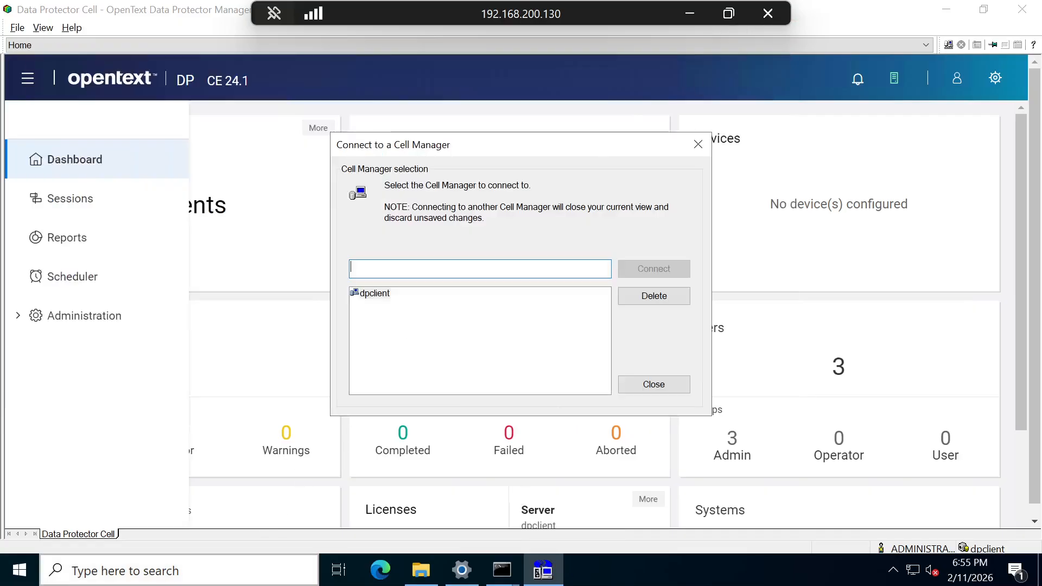
click(414, 571)
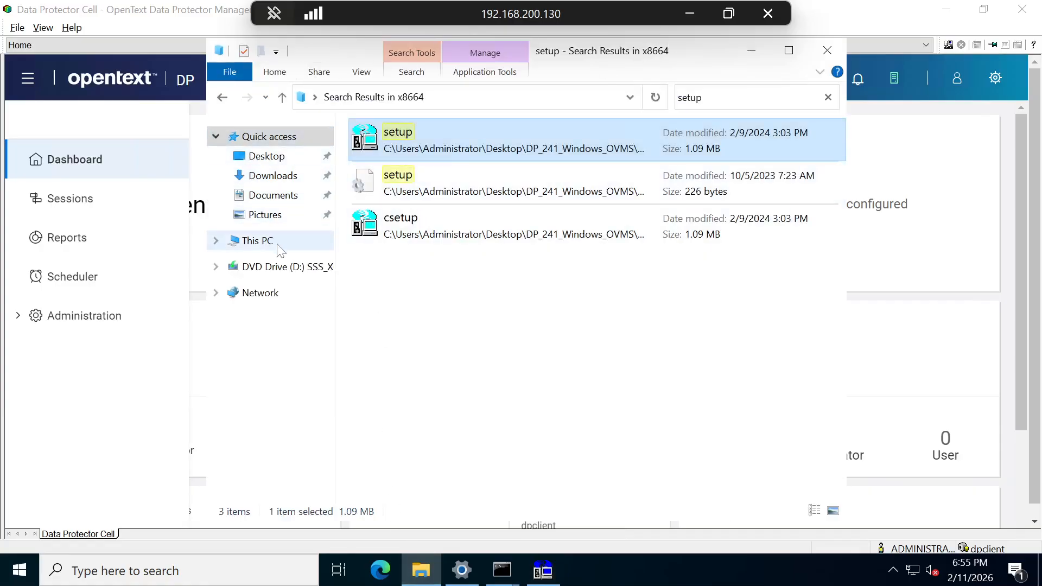
- Search This PC for 'hosts' in File Explorer, then minimize the remote session to reach PuTTY
click(257, 241)
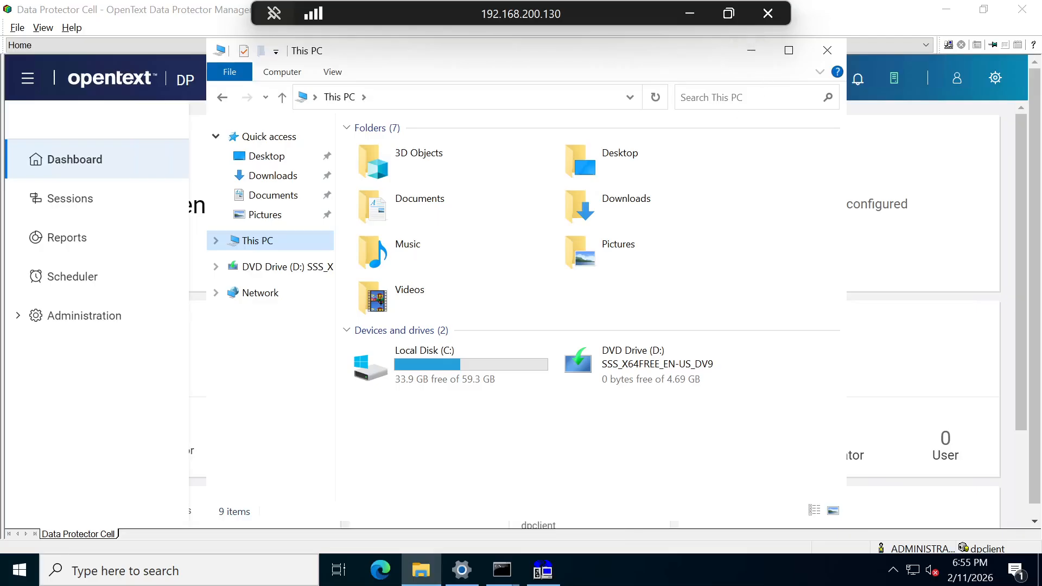
click(743, 98)
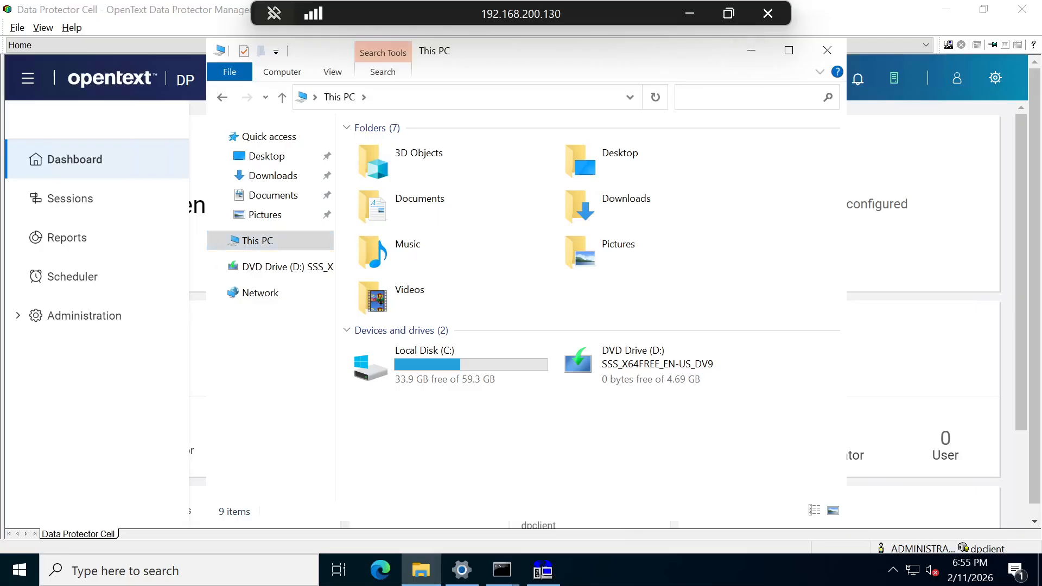
text(host)
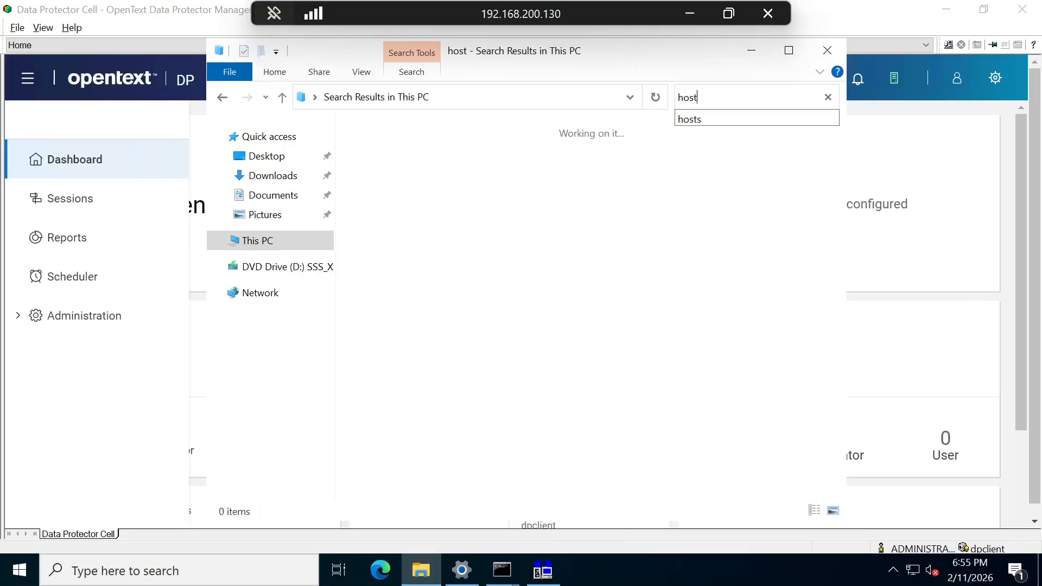
text(s)
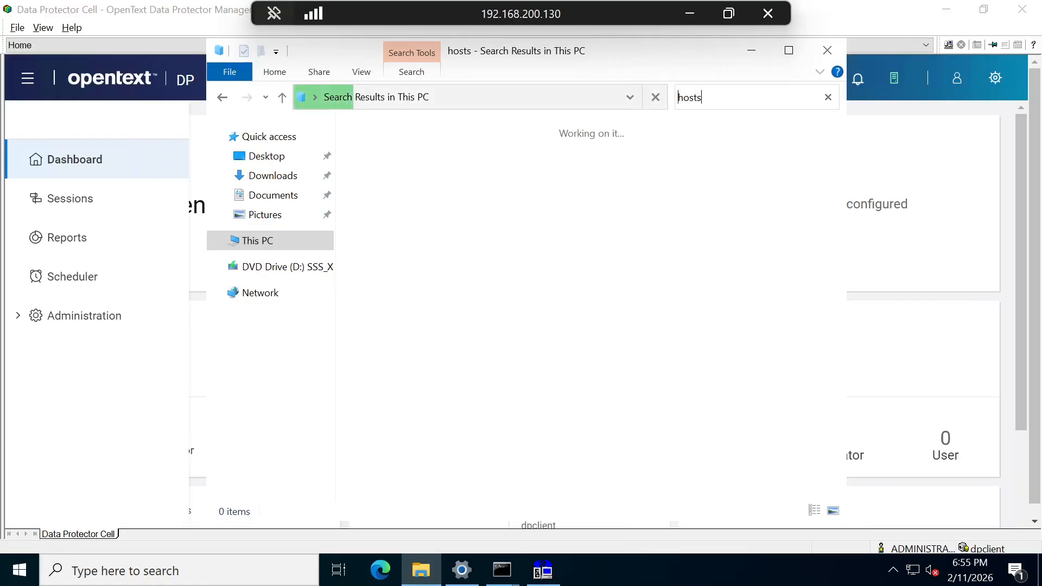
key(Home)
text(/etc)
key(BackSpace)
key(BackSpace)
key(BackSpace)
key(BackSpace)
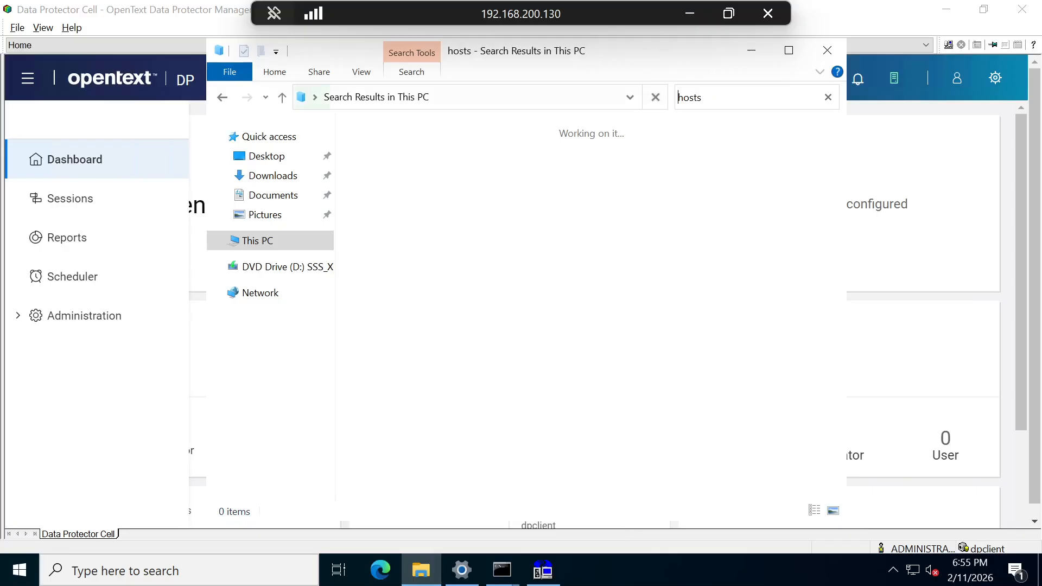
click(689, 14)
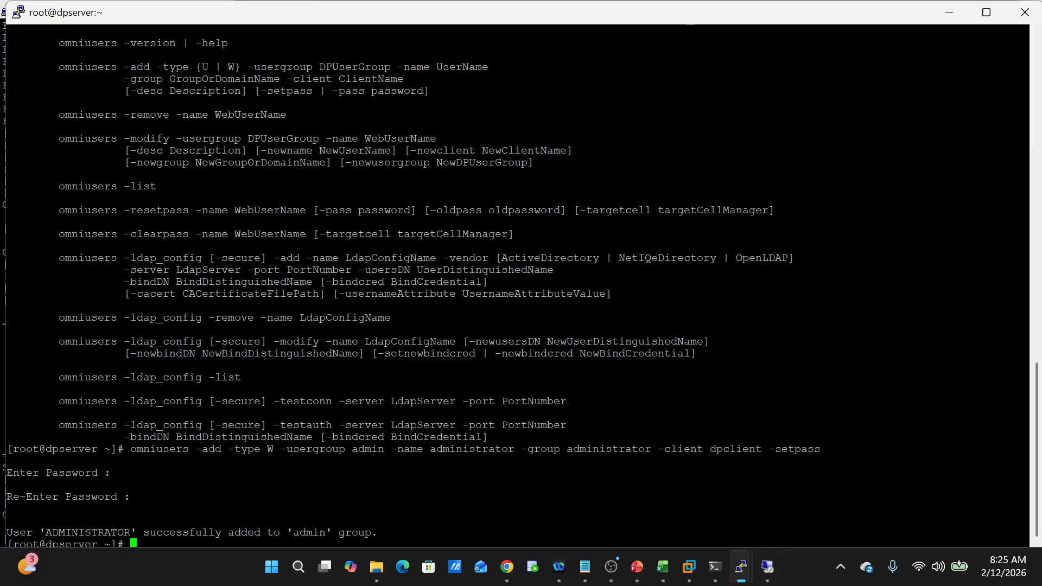
- Run 'ip a|grep -i inet', copy dpserver's 192.168.200.129, and return to the Remote Desktop session
key(Return)
key(Return)
key(Return)
key(Return)
key(Return)
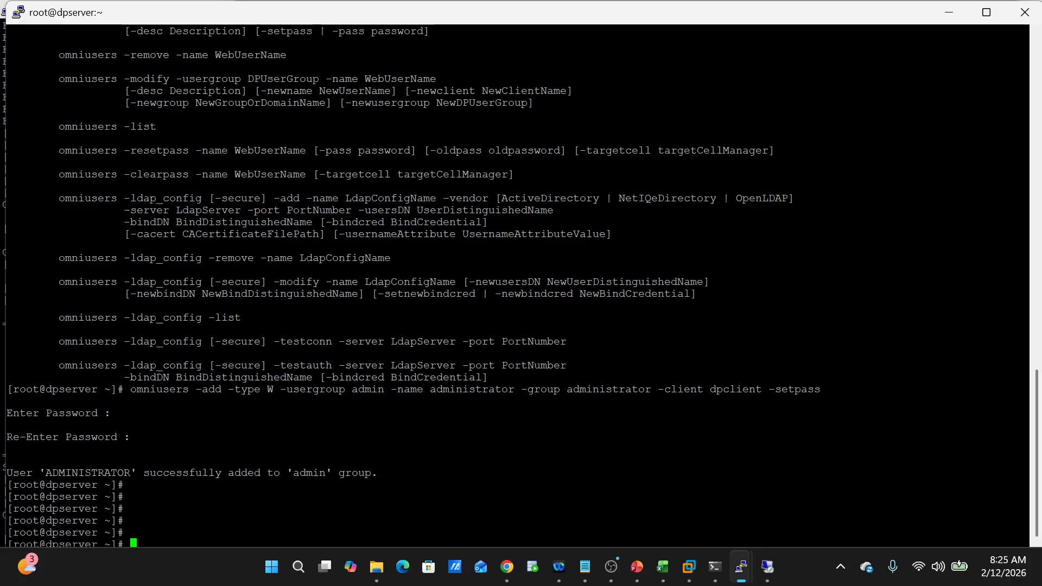
text(ip a)
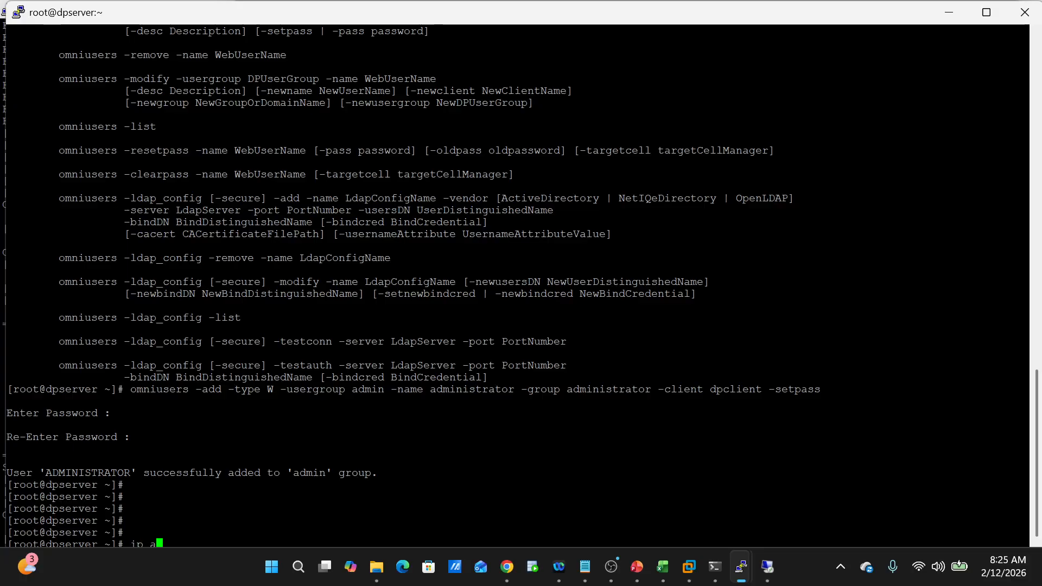
text(|grep -i i)
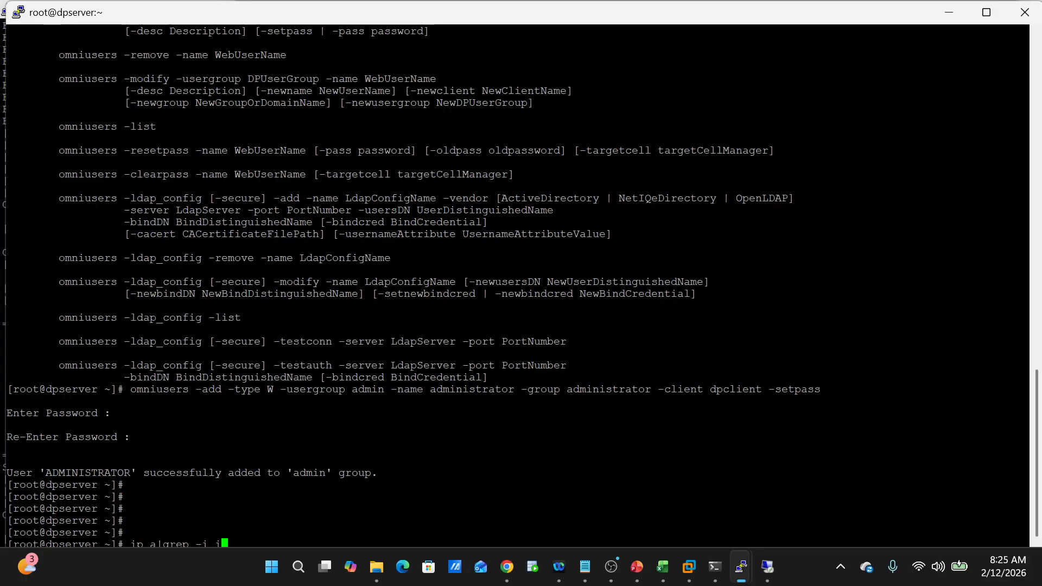
text(net)
key(Return)
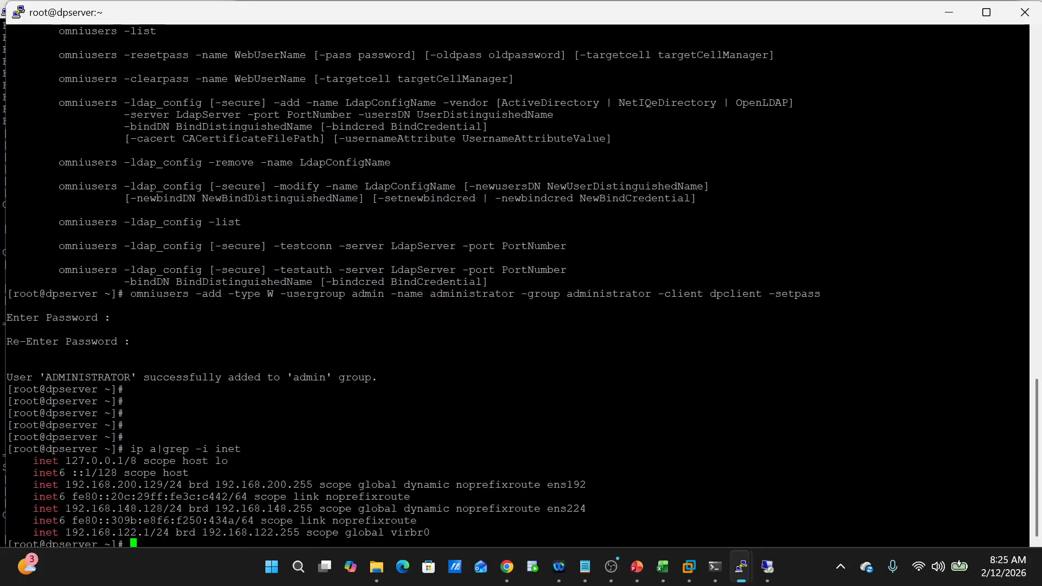
drag(66, 485, 169, 484)
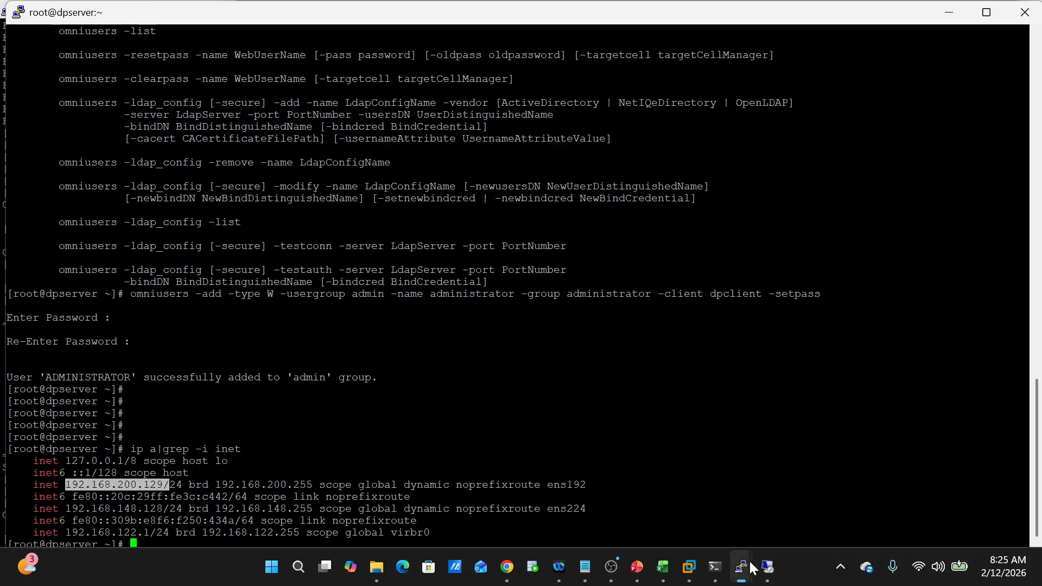
mouse_move(765, 568)
click(752, 508)
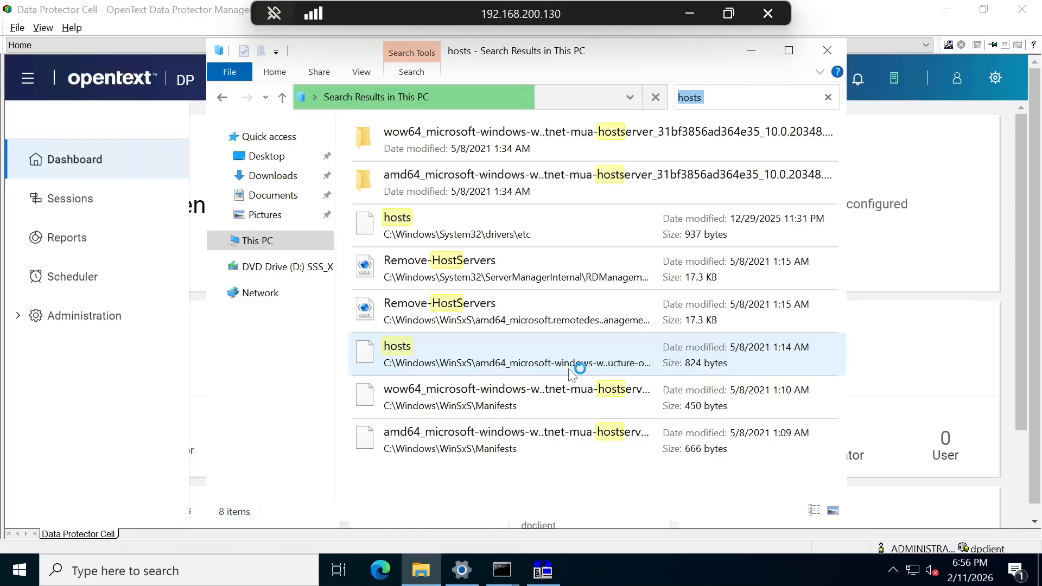
- Open the hosts file in Notepad to confirm dpserver maps to 192.168.200.129, then minimize both windows
right_click(561, 222)
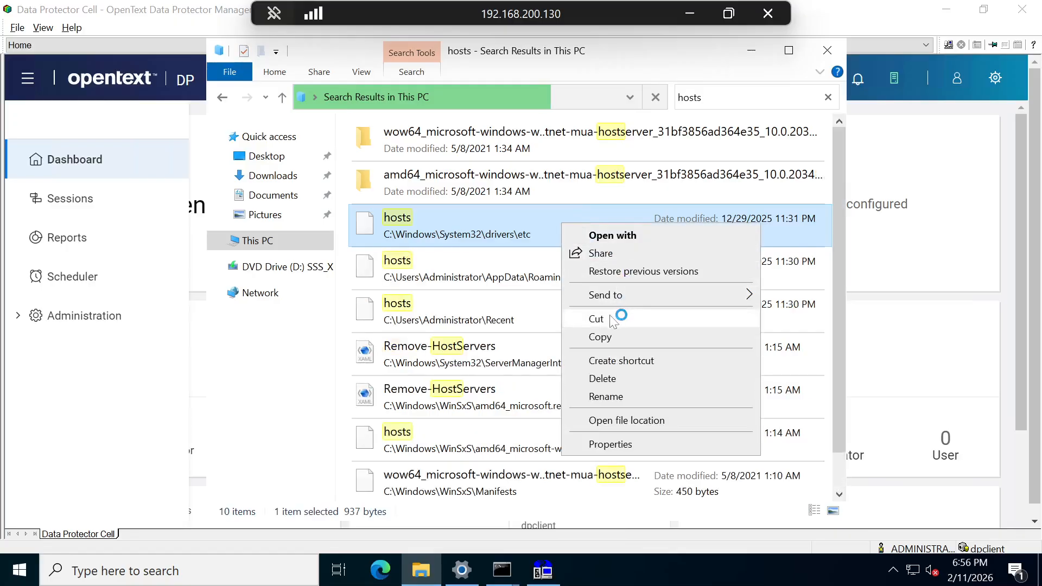
click(643, 233)
click(558, 250)
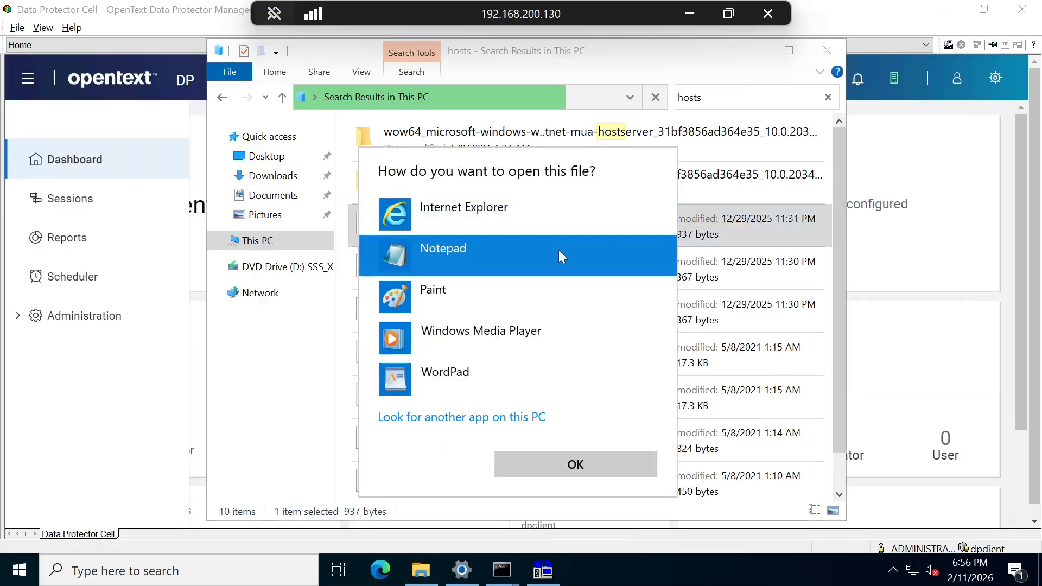
click(581, 465)
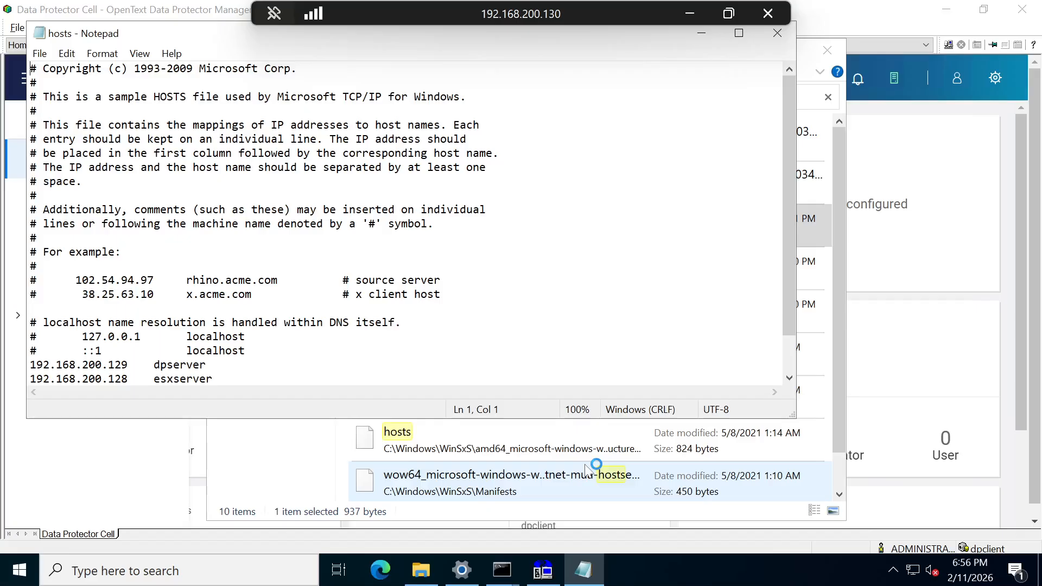
scroll(405, 222, down, 1)
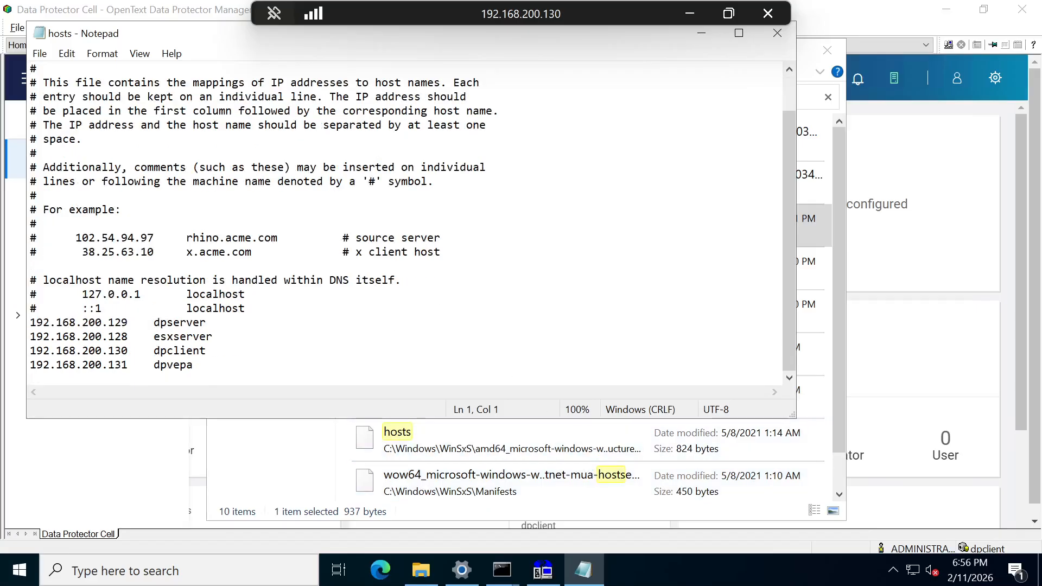
scroll(404, 223, up, 1)
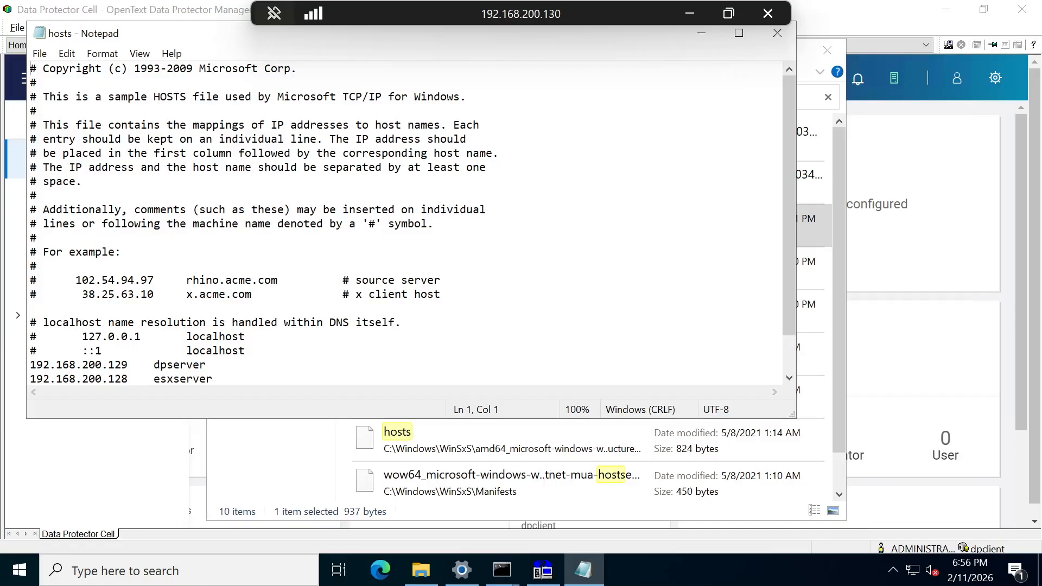
click(699, 37)
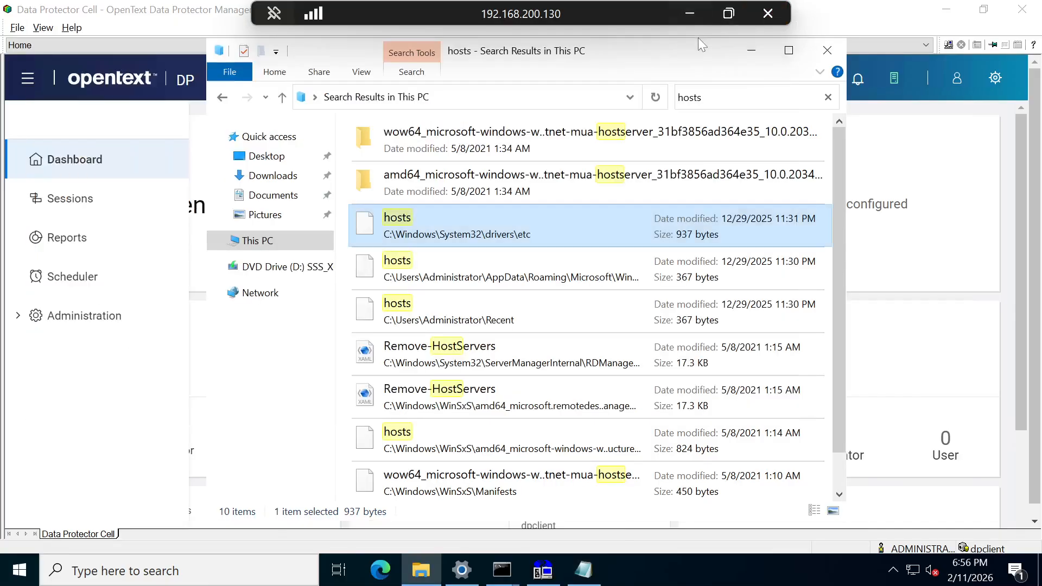
click(751, 47)
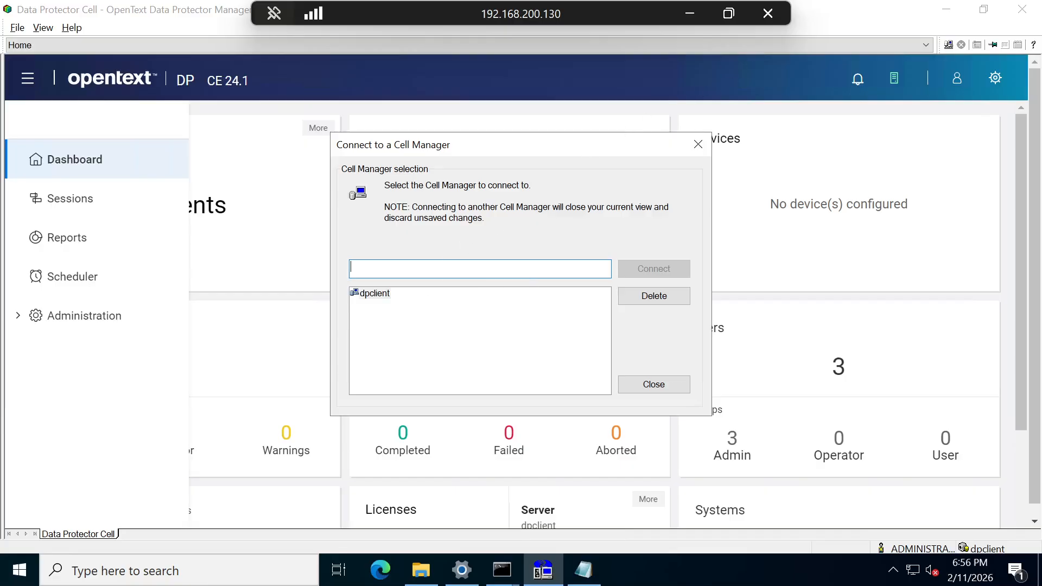
- Enter dpserver as the Cell Manager name and go back to the second Command Prompt
text(dpserver)
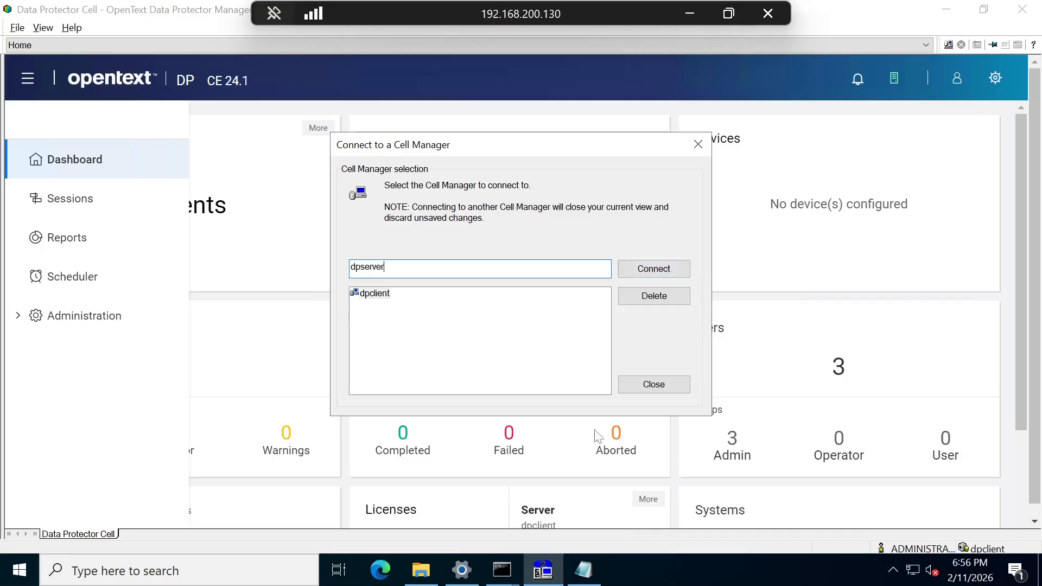
click(496, 571)
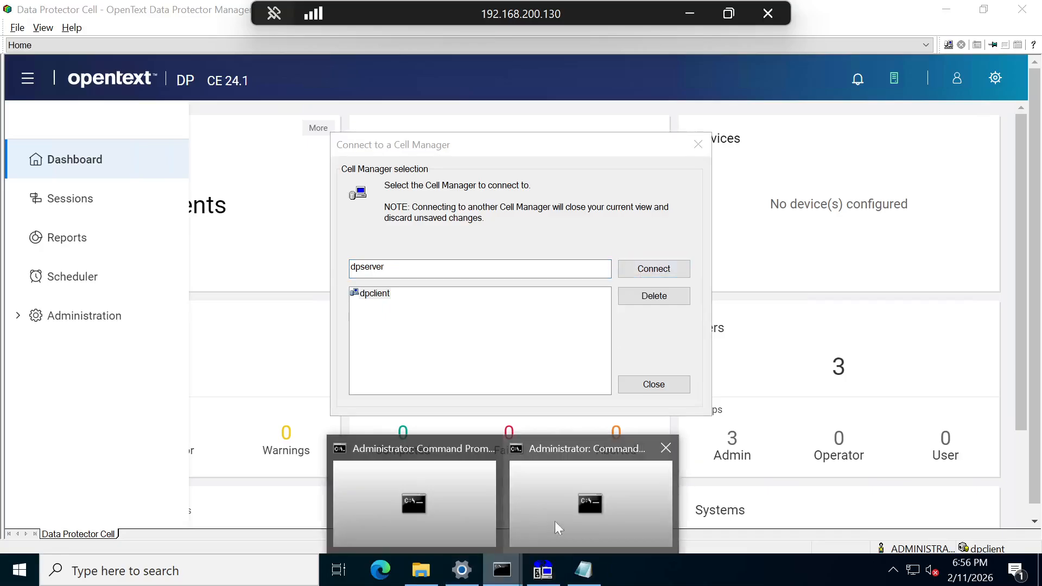
click(575, 519)
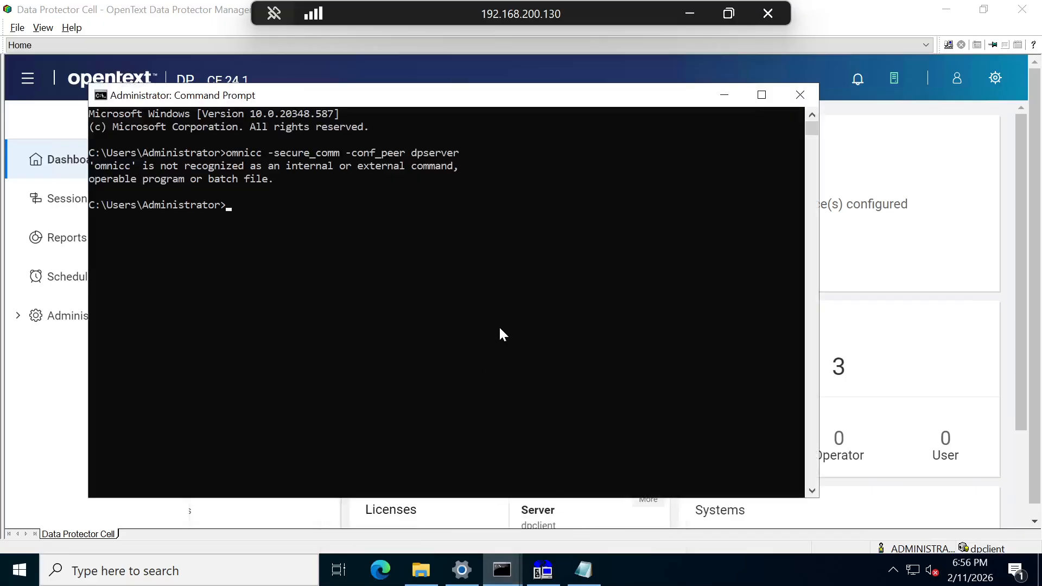
- Rerun the recalled omnicc command corrected to configure dpserver as a peer, then close the console
key(Up)
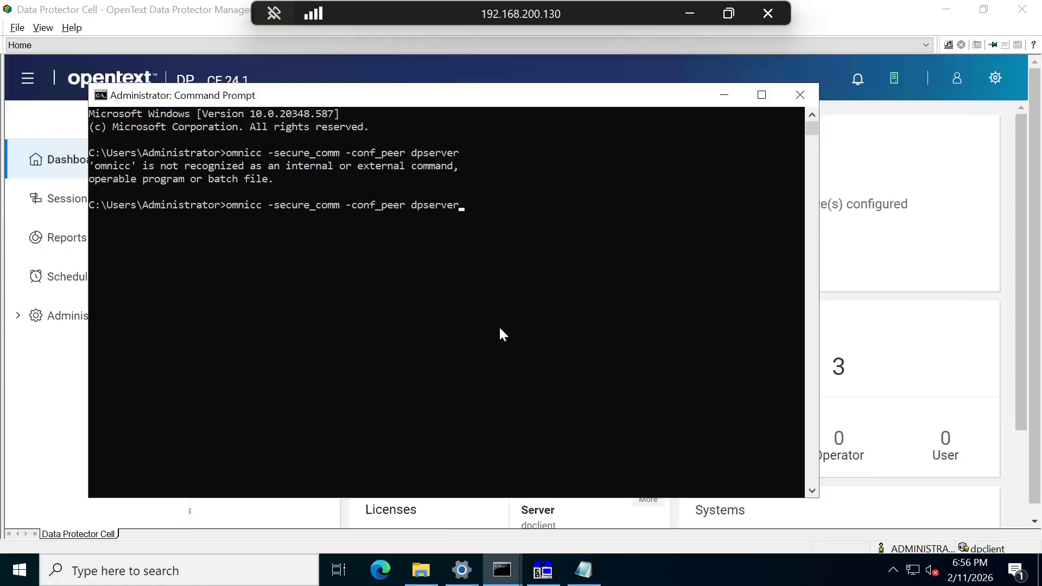
key(BackSpace)
key(BackSpace)
key(BackSpace)
key(BackSpace)
key(BackSpace)
key(BackSpace)
key(BackSpace)
key(BackSpace)
key(BackSpace)
key(BackSpace)
key(BackSpace)
key(BackSpace)
key(BackSpace)
text(peer dpserver)
key(Return)
key(Return)
key(Return)
key(Return)
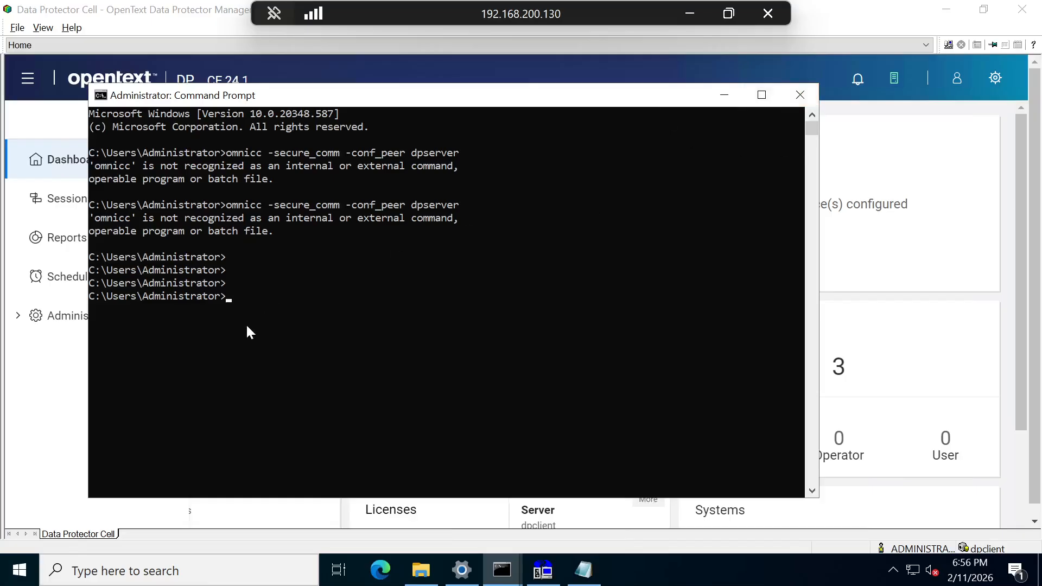
click(802, 100)
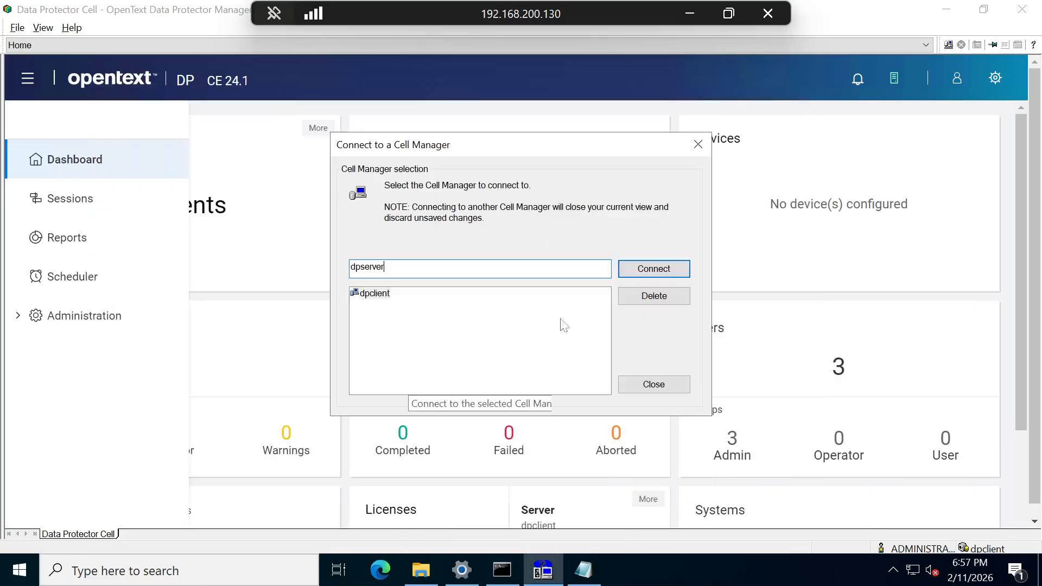
- Attempt connecting to dpserver twice, replacing dpclient in the field, dismissing each server connection error
click(641, 270)
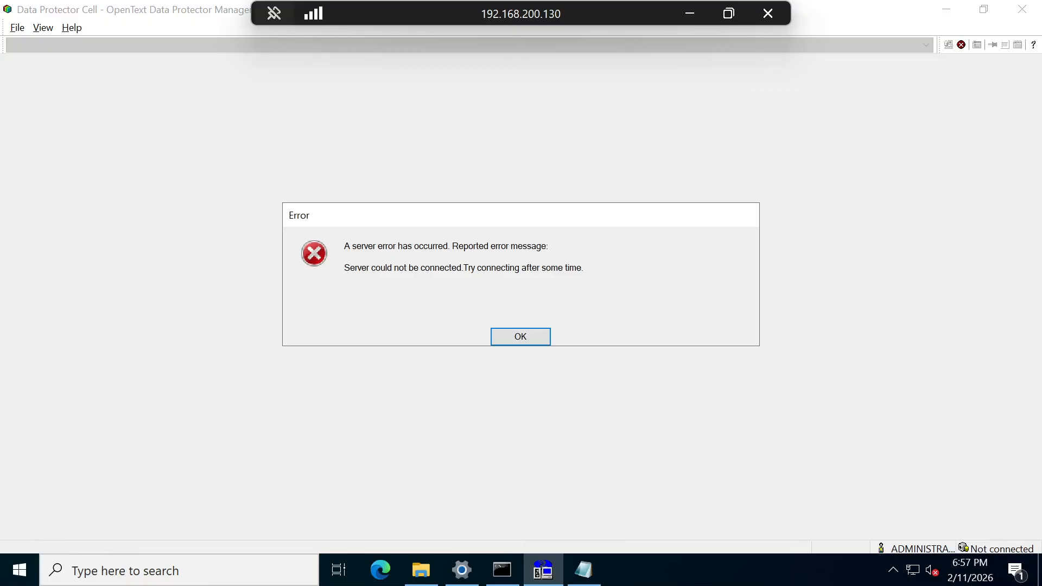
click(534, 337)
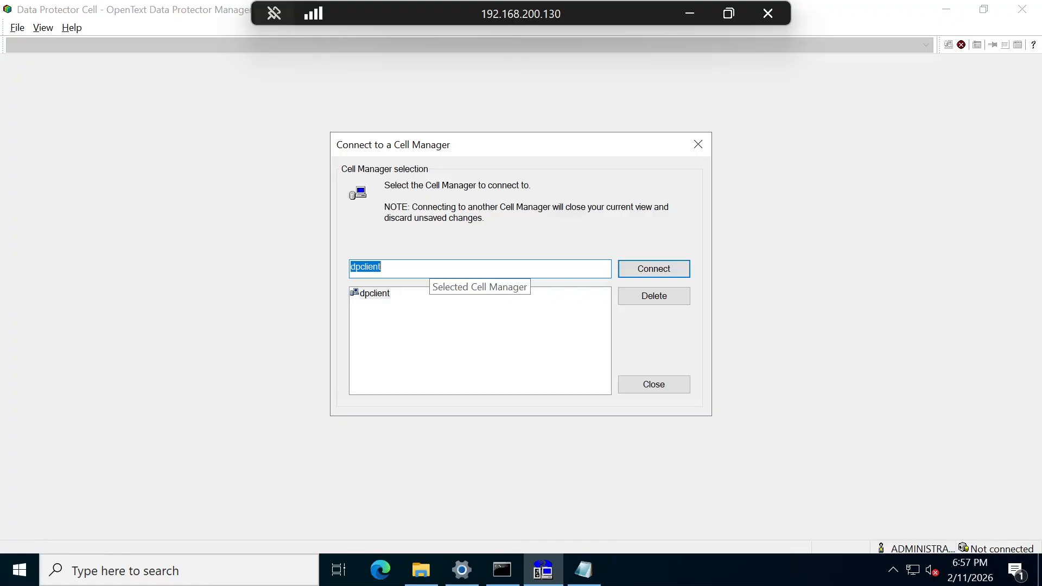
key(BackSpace)
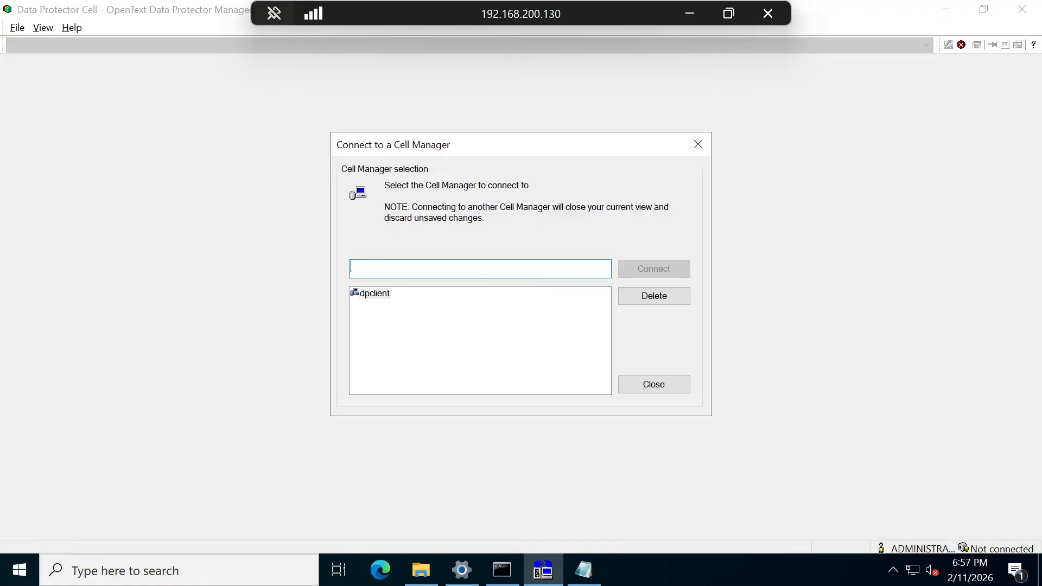
text(dpserver)
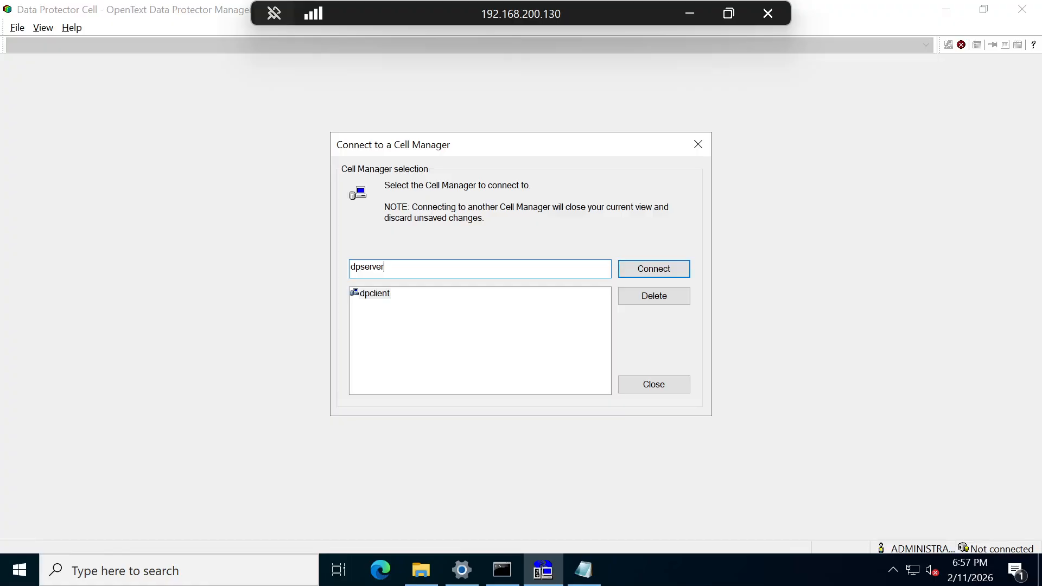
click(678, 269)
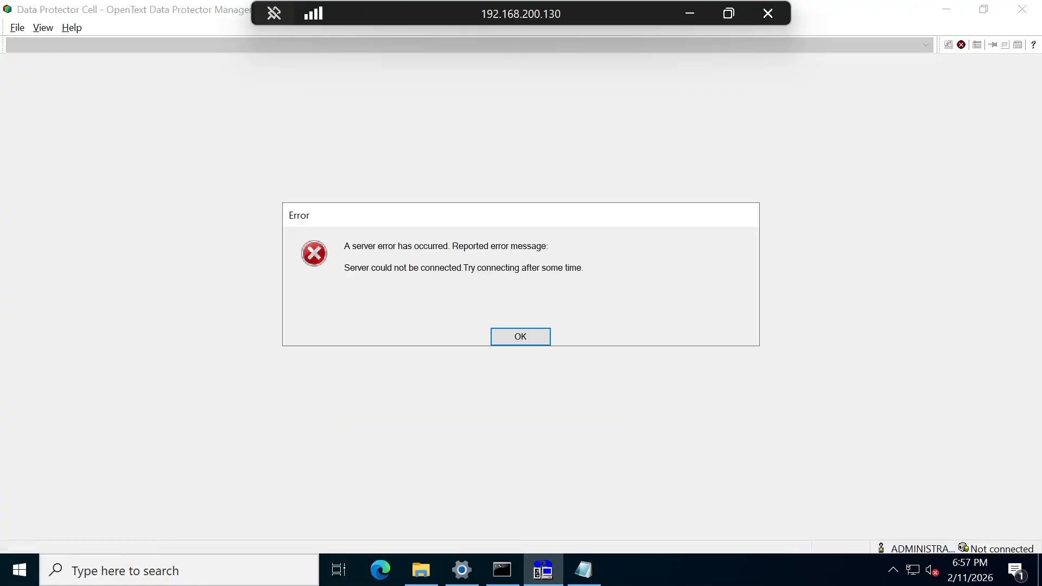
click(521, 337)
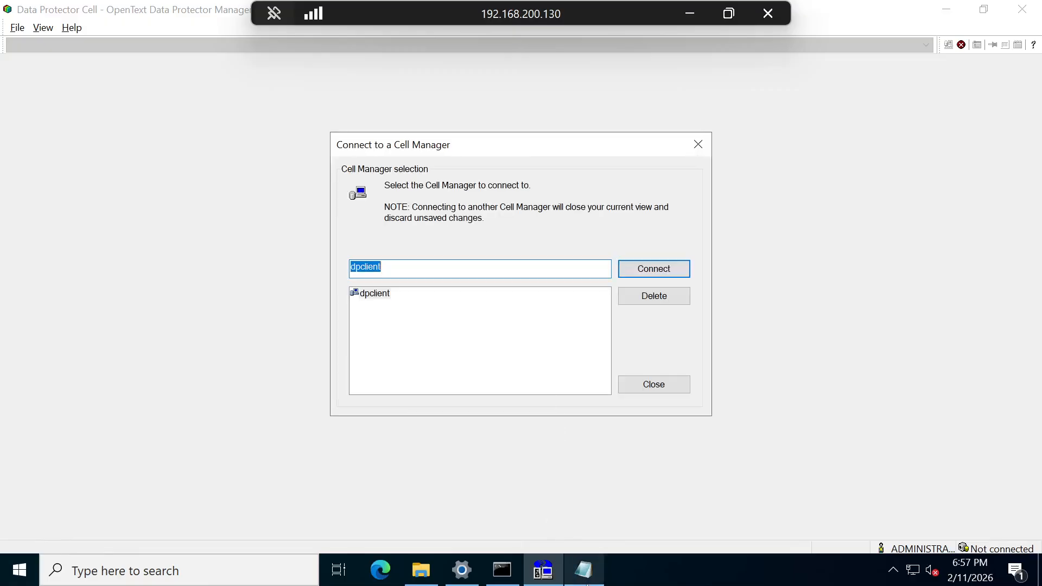
- Launch Command Prompt by searching for cmd from the taskbar
click(195, 571)
text(md')
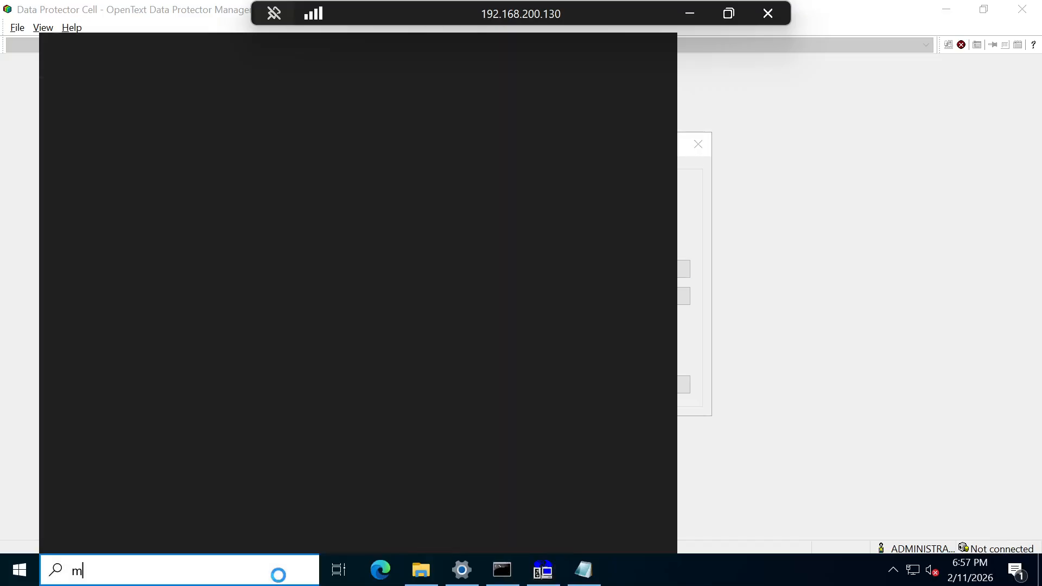
key(BackSpace)
key(BackSpace)
key(BackSpace)
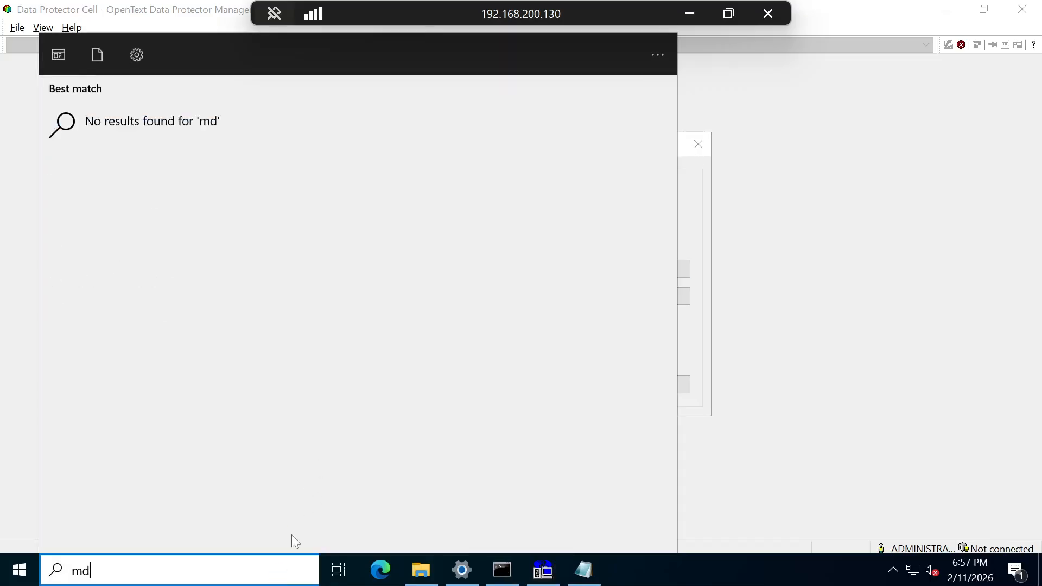
text(cmd)
key(Return)
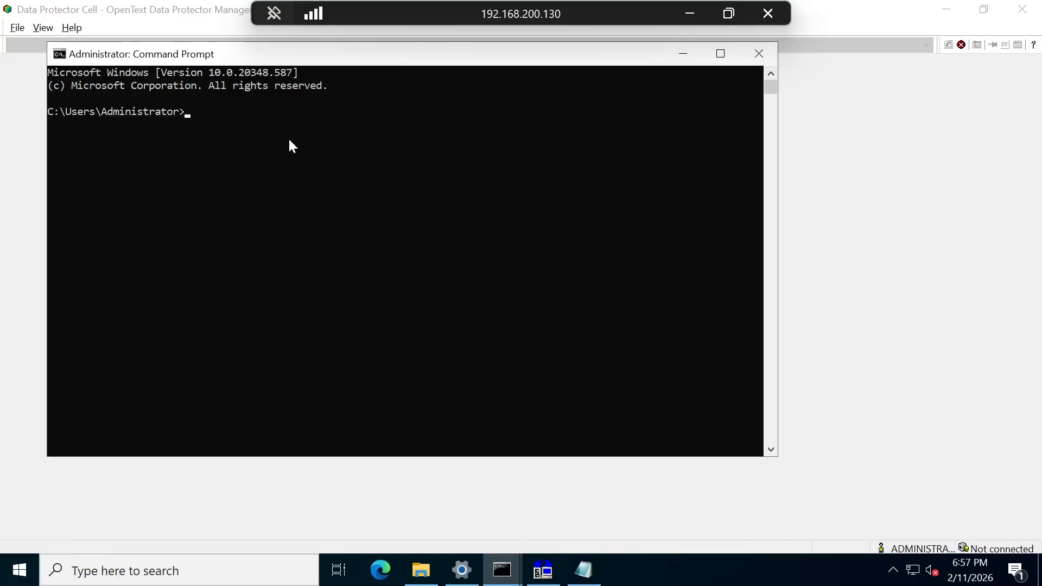
- Run omnicc -secure_comm -configure_peer dpserver and answer y to trust dpserver's certificate
text(omnicc)
key(Return)
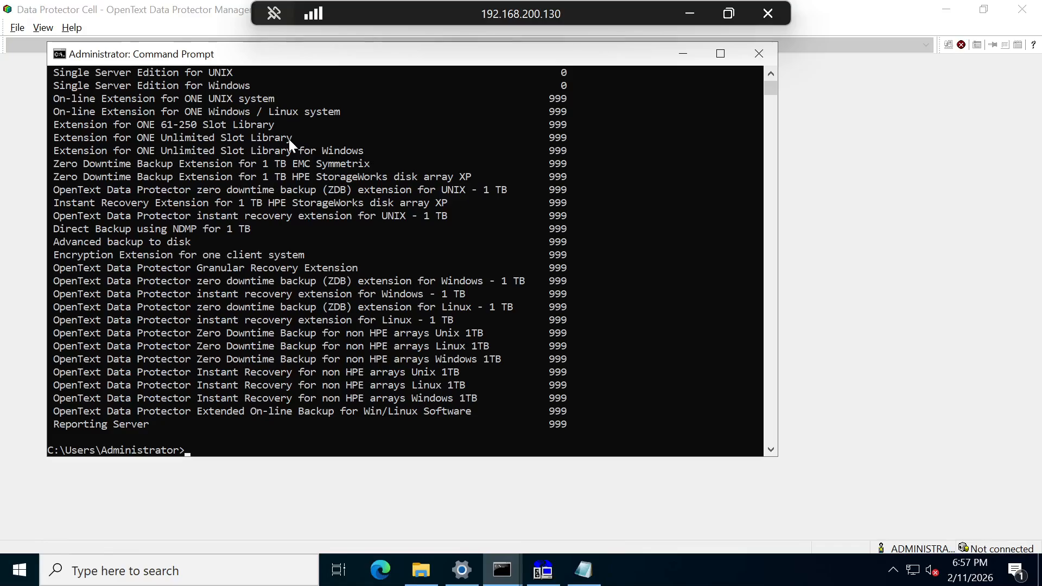
key(Up)
text(-secure_comm -co)
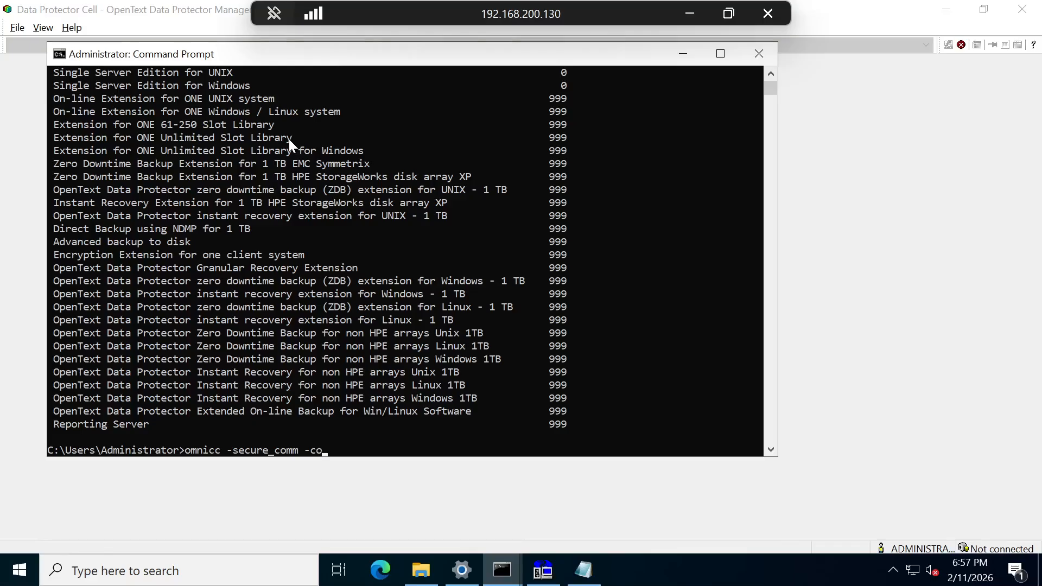
text(nfigure_peer )
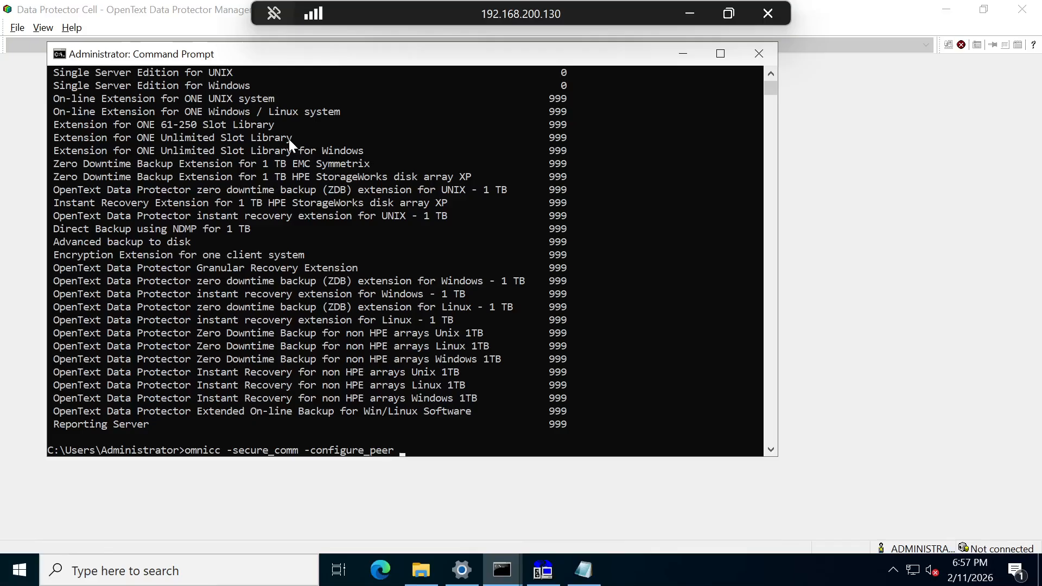
text(dpserver)
key(Return)
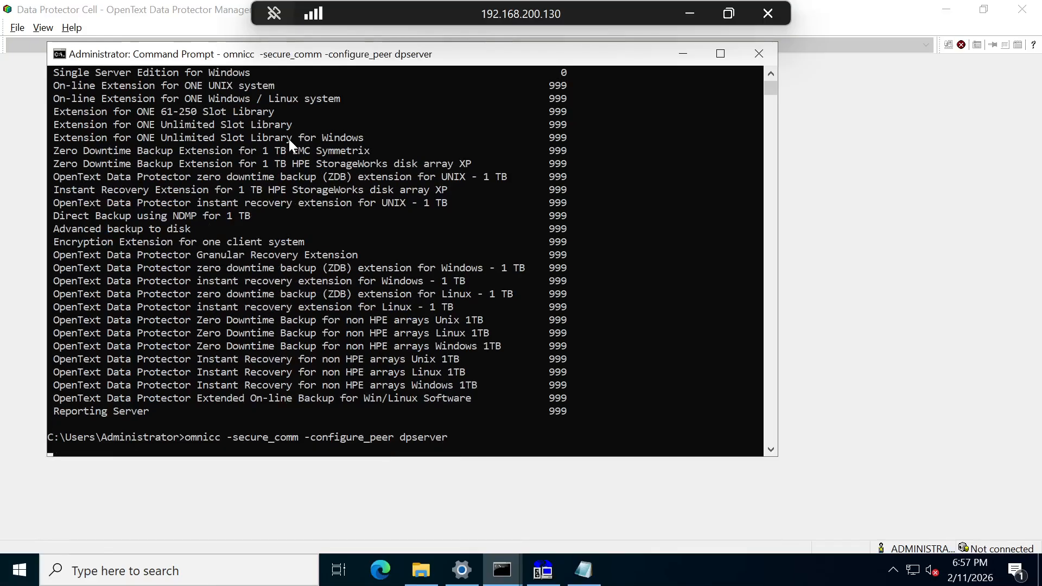
text(y)
key(Return)
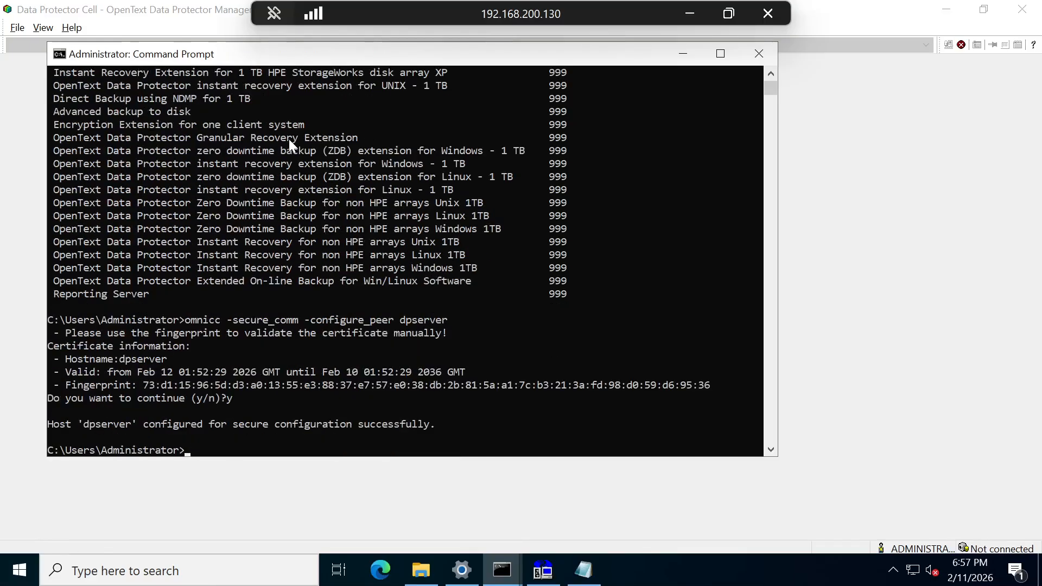
click(550, 576)
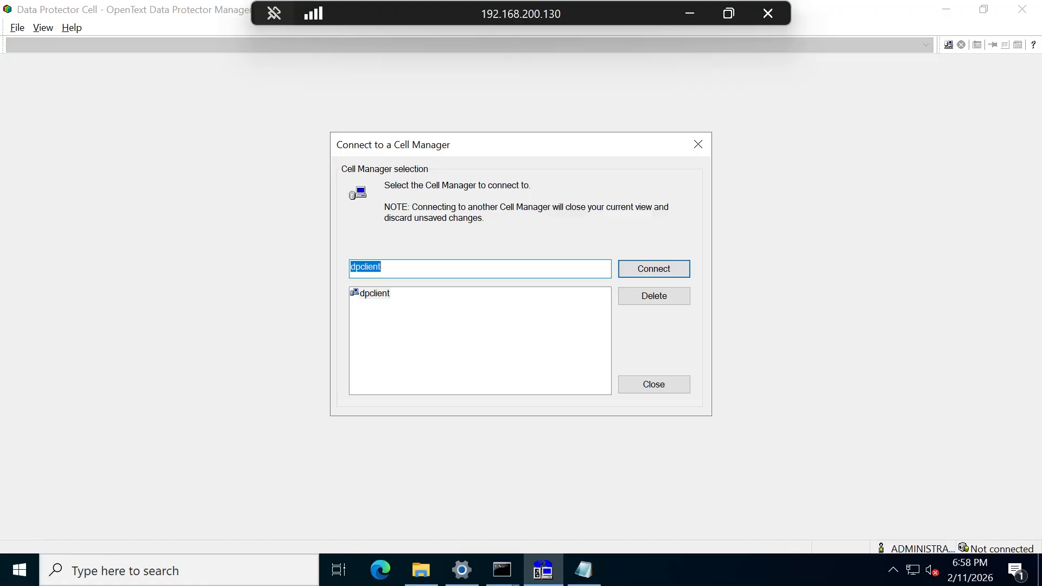
- Connect to the dpserver Cell Manager and accept its new CA certificate
key(BackSpace)
text(dpserver)
click(640, 268)
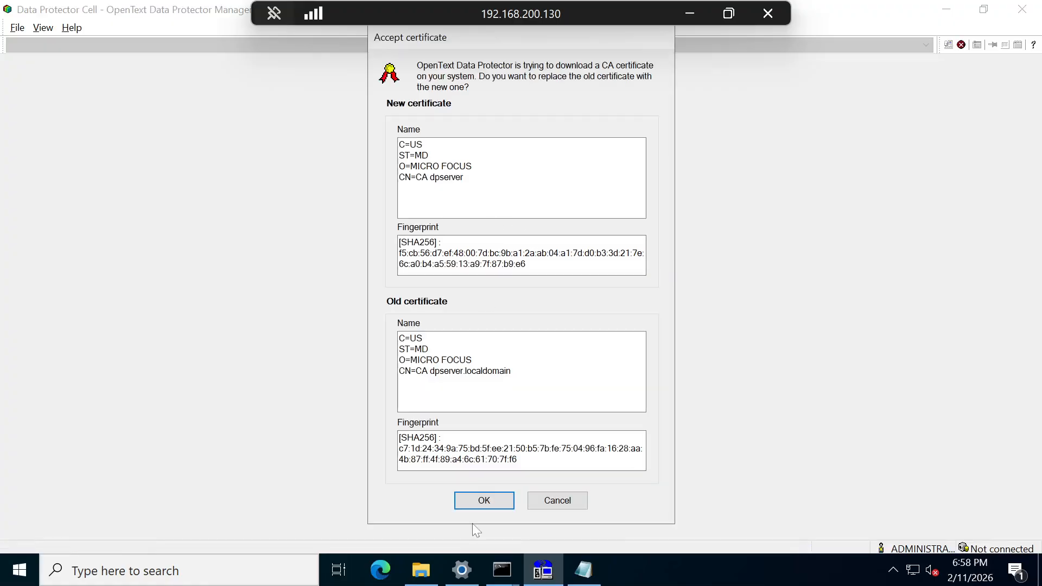
click(483, 500)
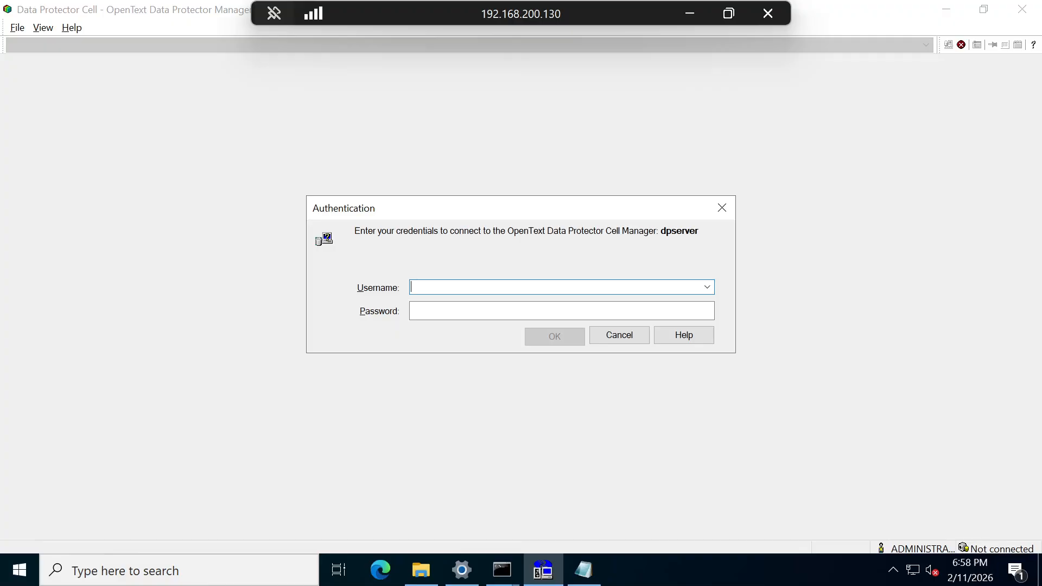
- Log in with the administrator username and password, then dismiss the Invalid user credentials error
text(a)
key(BackSpace)
text(administrtora)
click(429, 320)
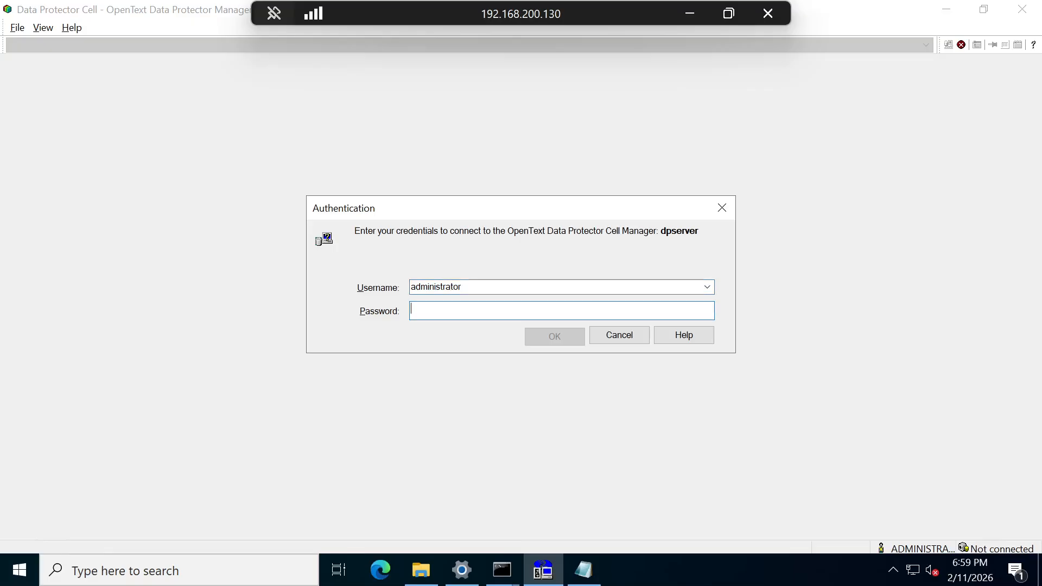
text(••••••••)
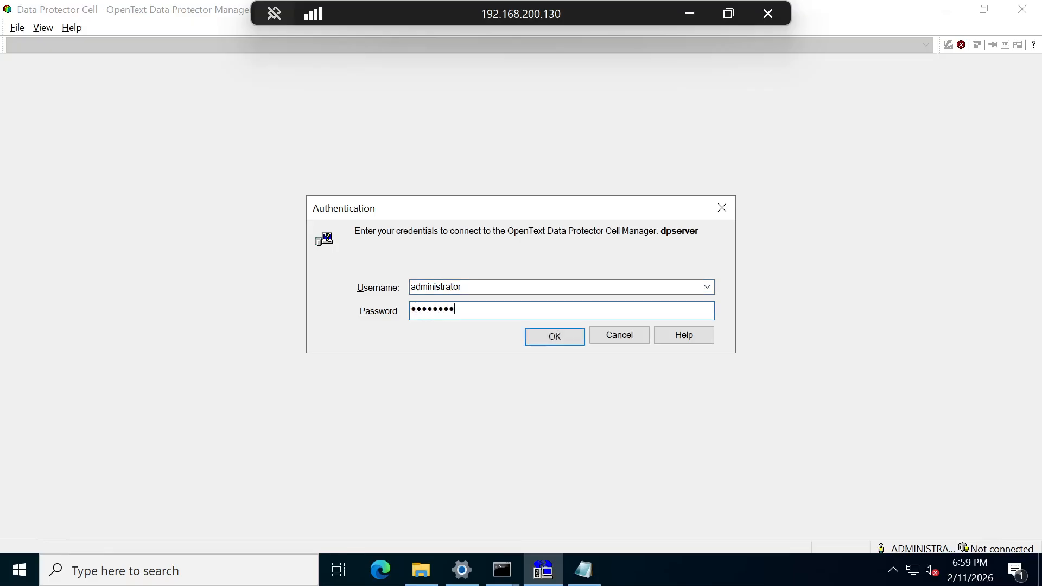
key(Return)
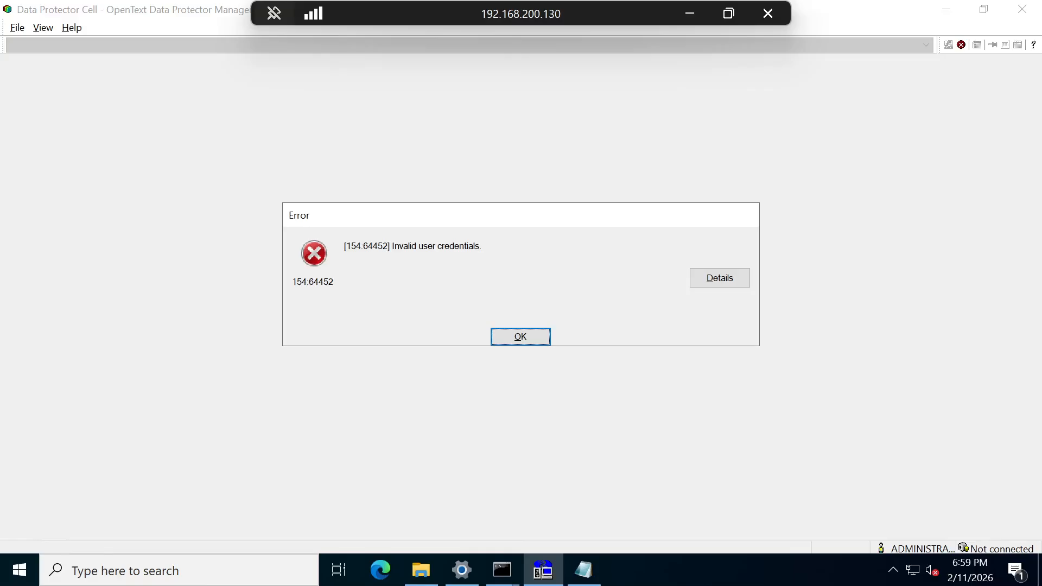
click(513, 337)
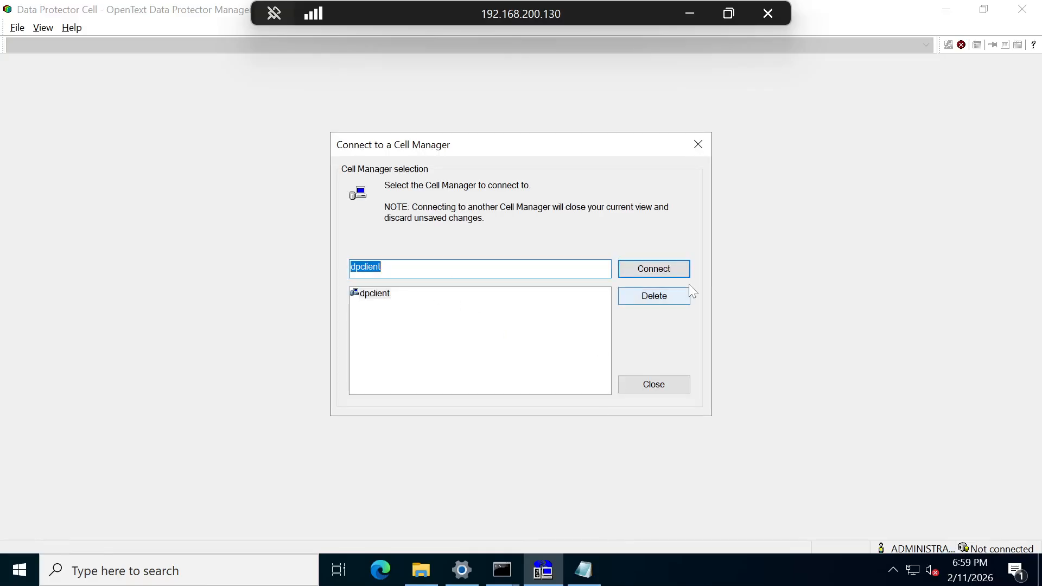
- Rerun the omniusers command with group administrators, entering the password twice
click(685, 8)
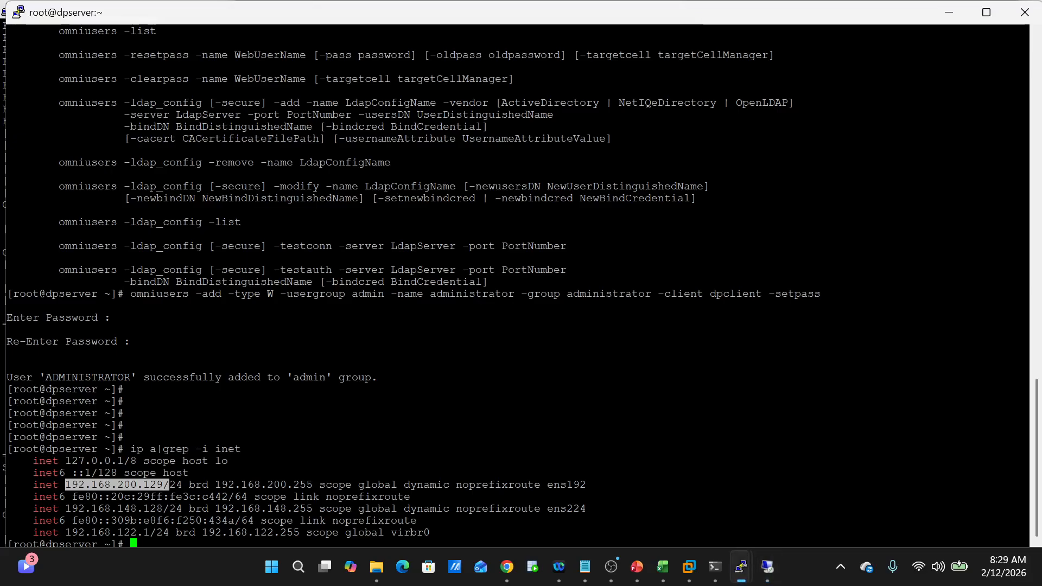
key(Up)
key(Up)
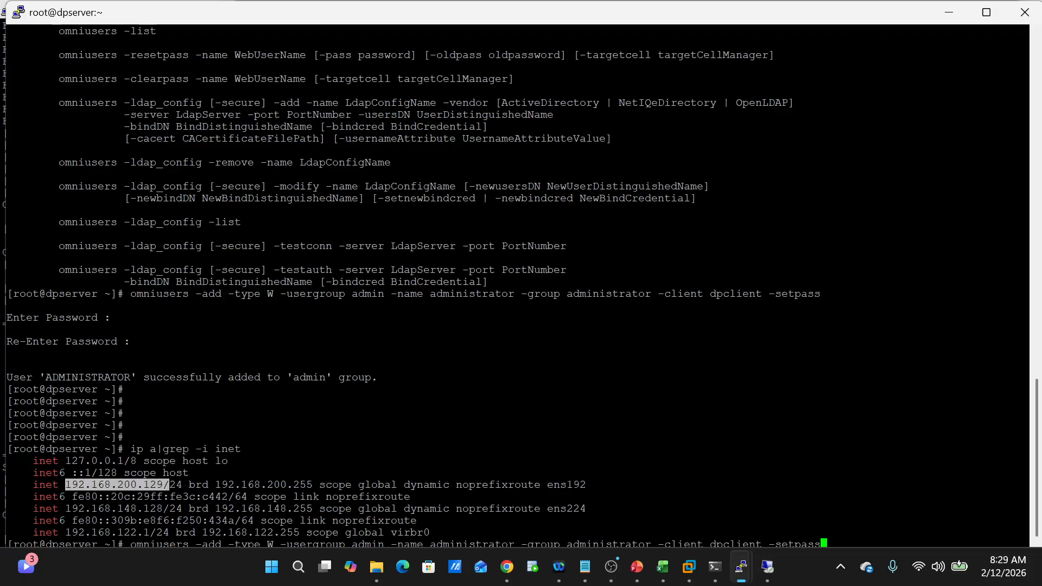
key(Left)
key(Left)
key(Left)
key(Left)
key(Left)
key(Left)
key(Left)
key(Left)
key(Left)
key(Left)
key(Left)
key(Left)
key(Left)
key(Left)
key(Left)
key(Left)
key(Left)
key(Left)
key(Left)
key(Left)
text(s)
key(Return)
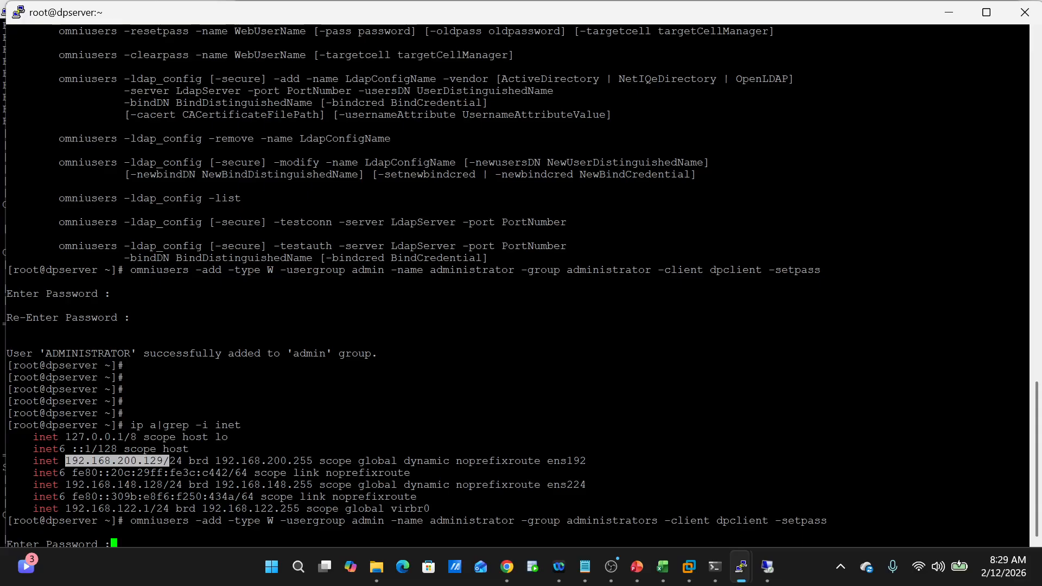
key(Return)
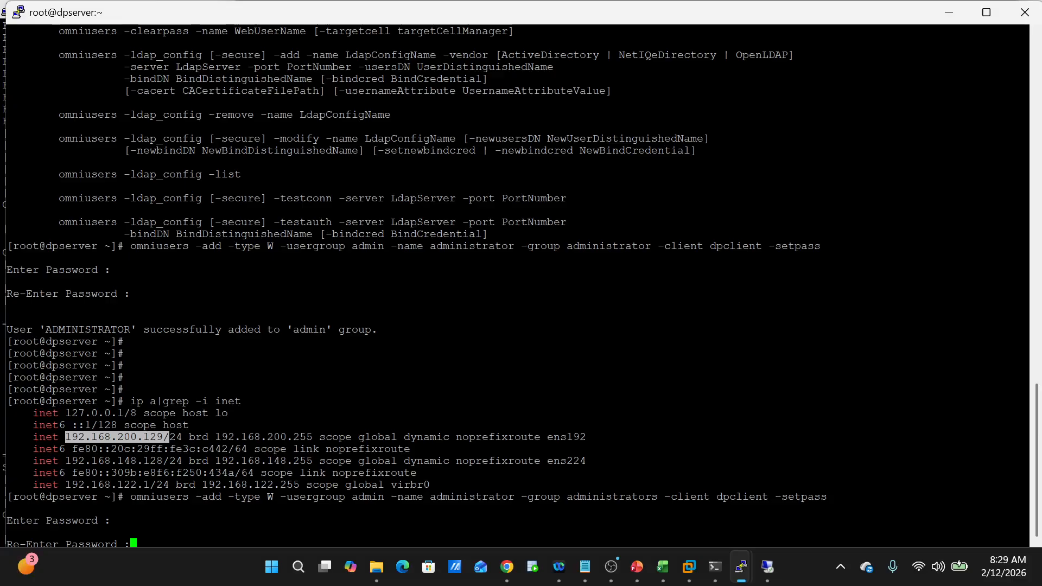
key(Return)
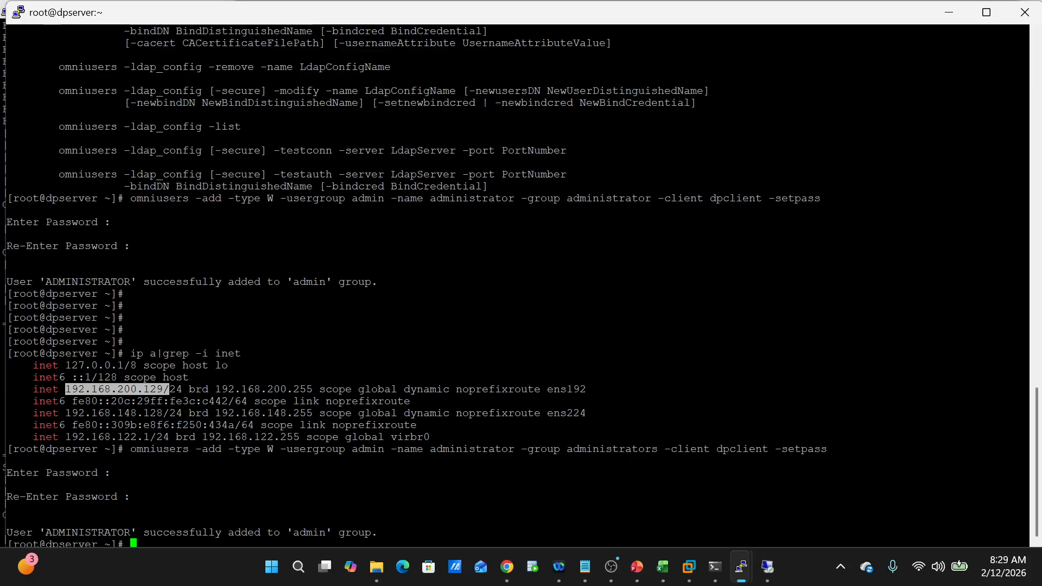
- Run omnisv -status to confirm all Cell Server services are running
text(omnisv -status)
key(Return)
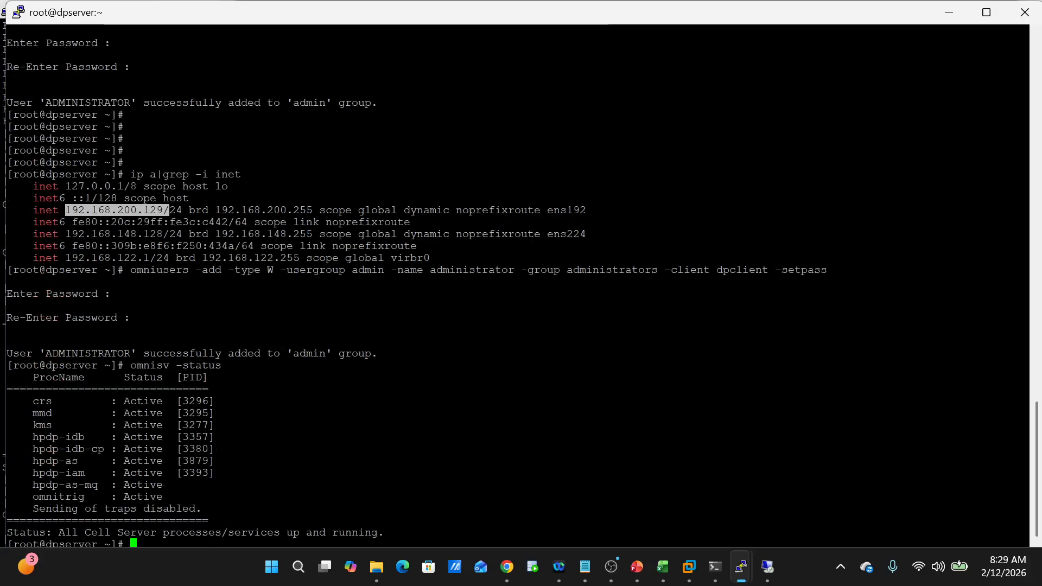
mouse_move(767, 565)
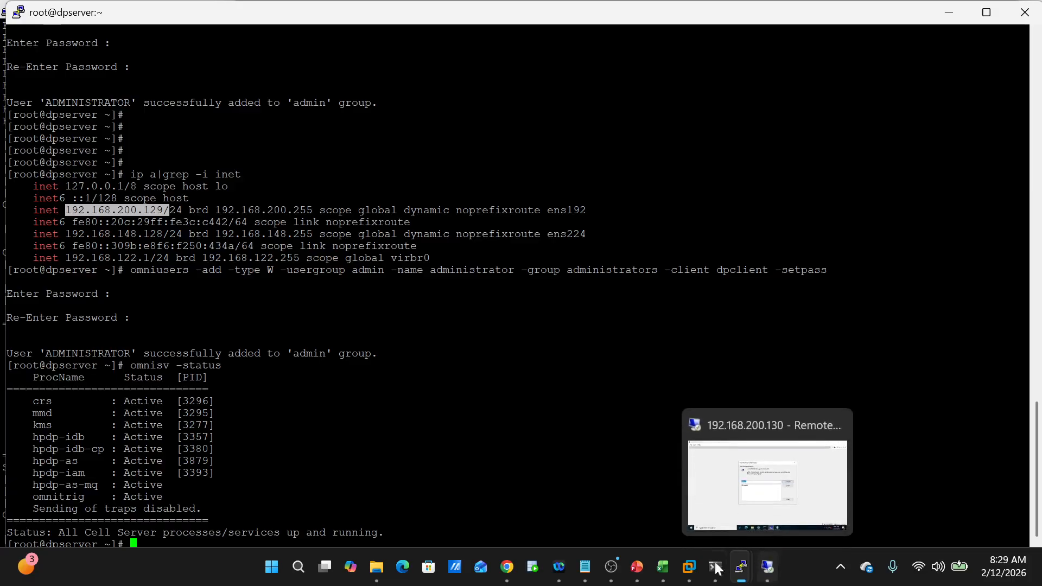
- Try connecting to dpclient twice, dismissing the access denied, DbaXXXX and authentication token errors
click(767, 577)
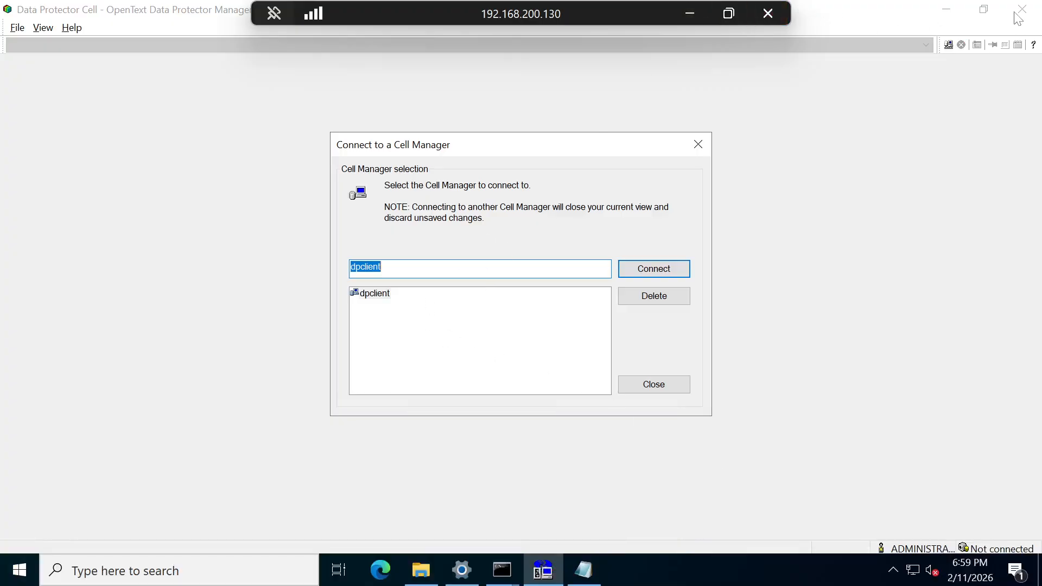
click(379, 299)
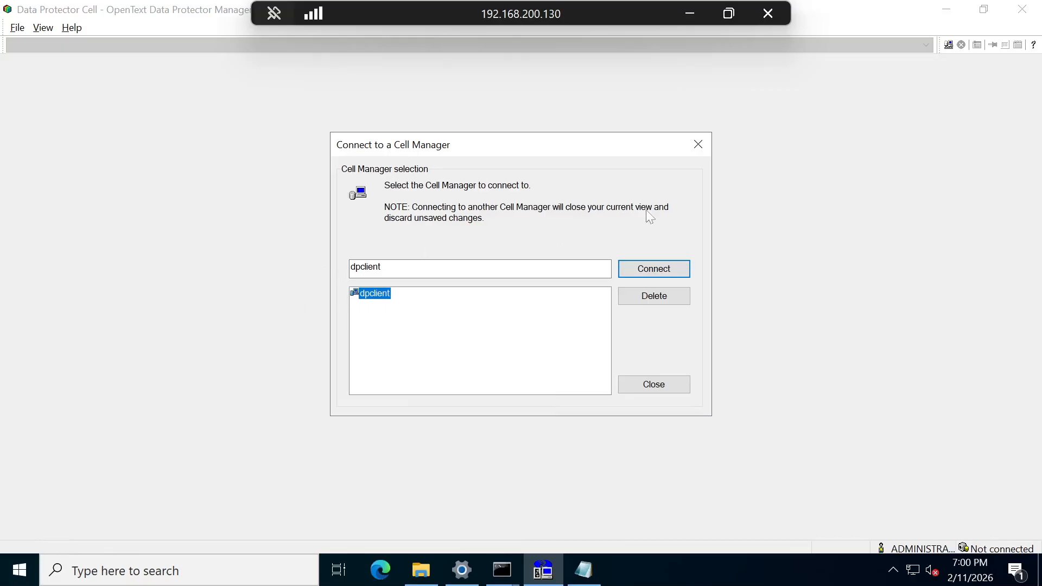
click(663, 271)
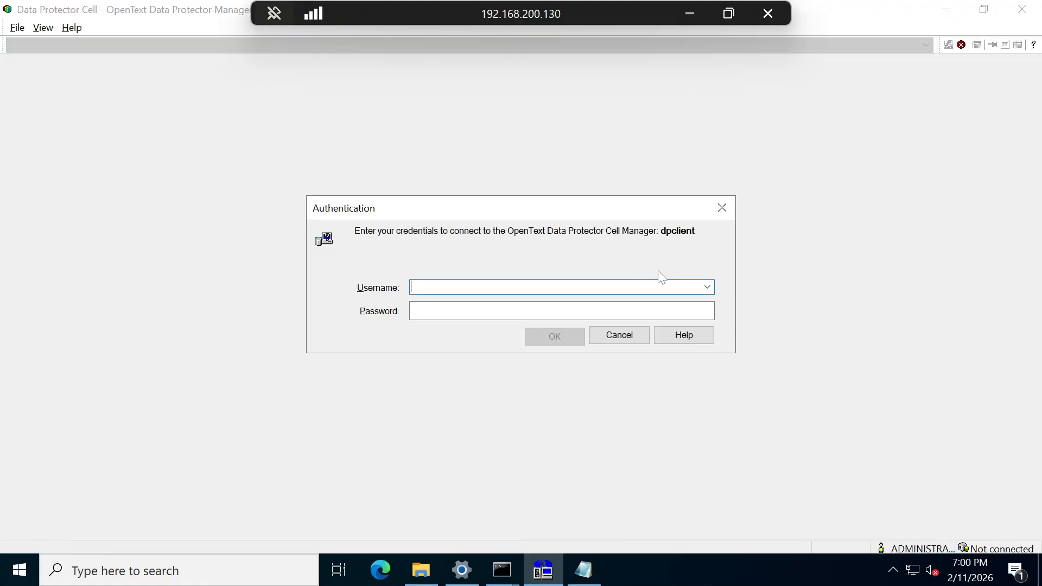
click(723, 208)
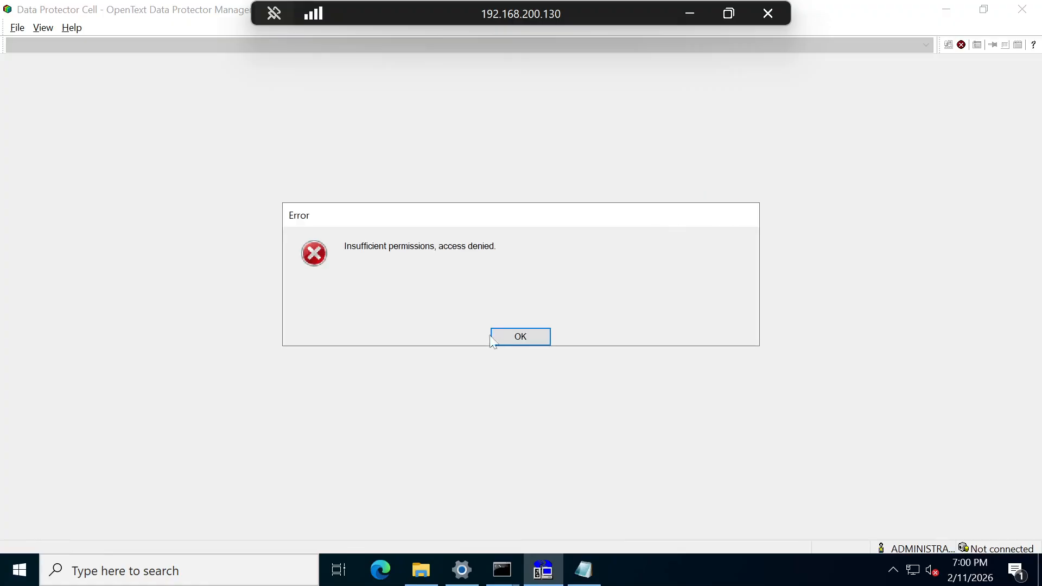
click(523, 337)
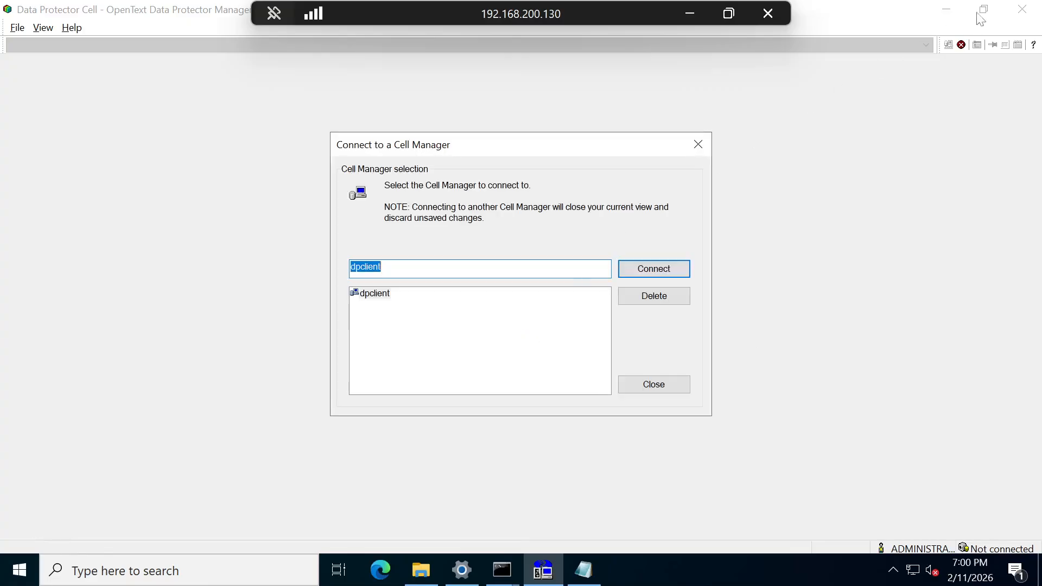
click(944, 7)
click(648, 267)
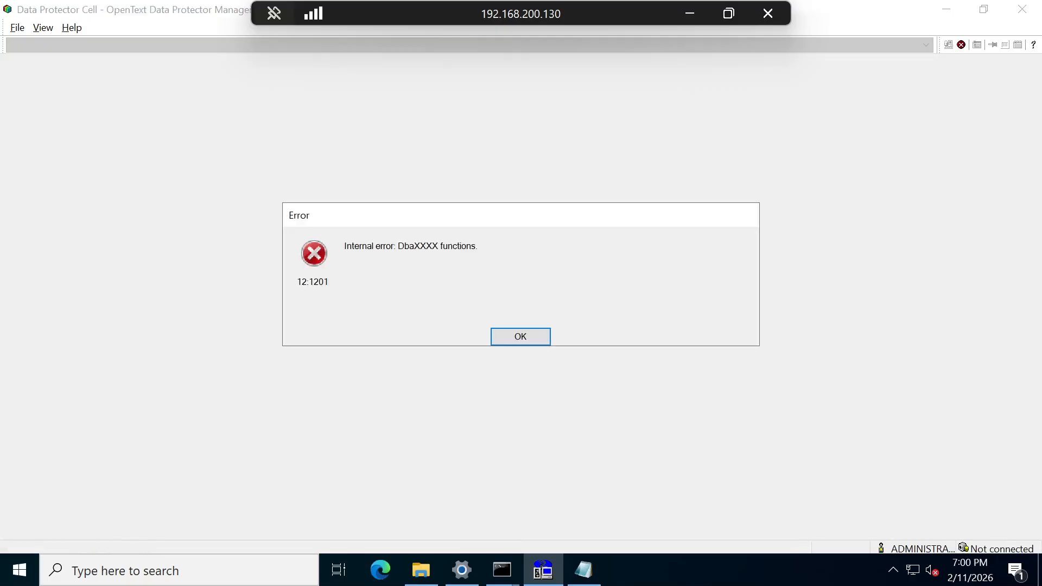
click(516, 333)
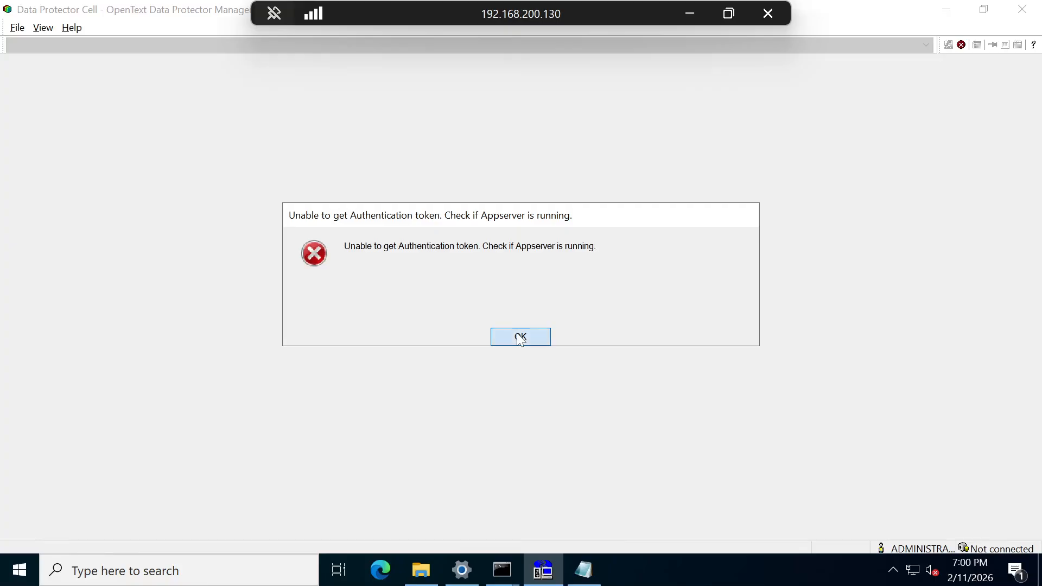
click(518, 334)
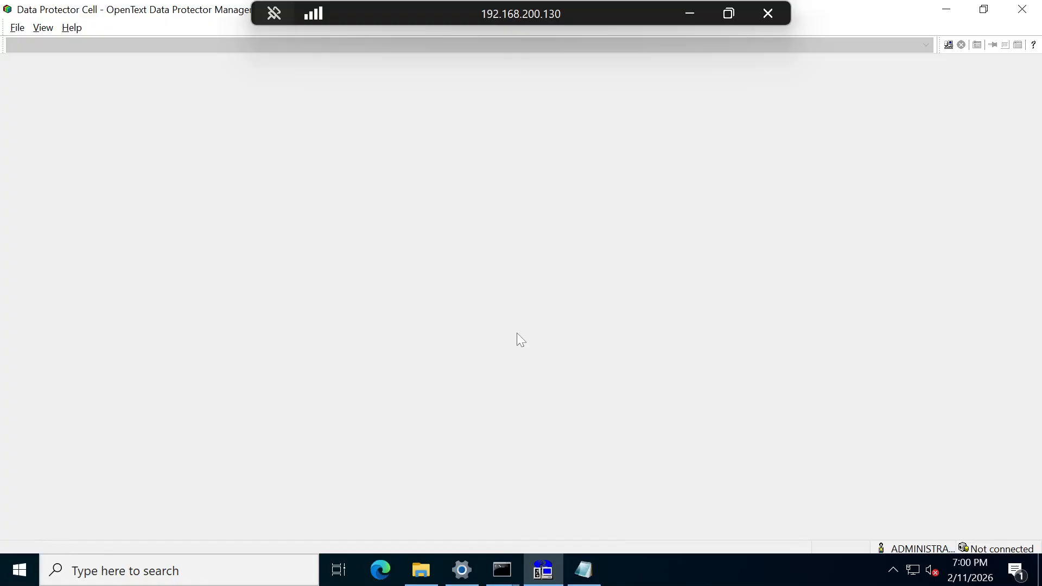
- Connect to dpserver via File > Connect to Cell Manager, dismissing the DbaXXXX and token errors
click(17, 32)
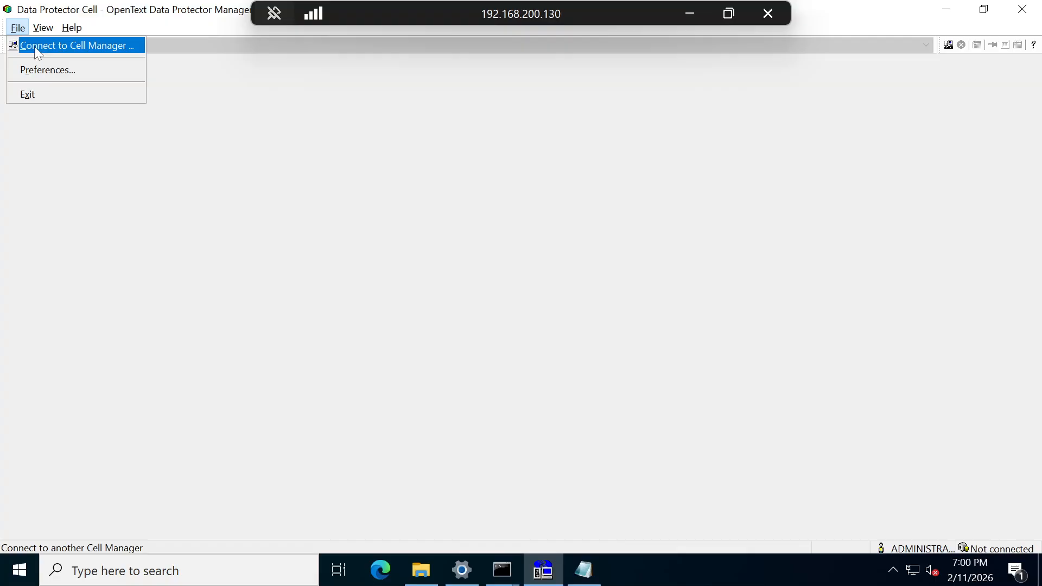
click(34, 47)
text(d)
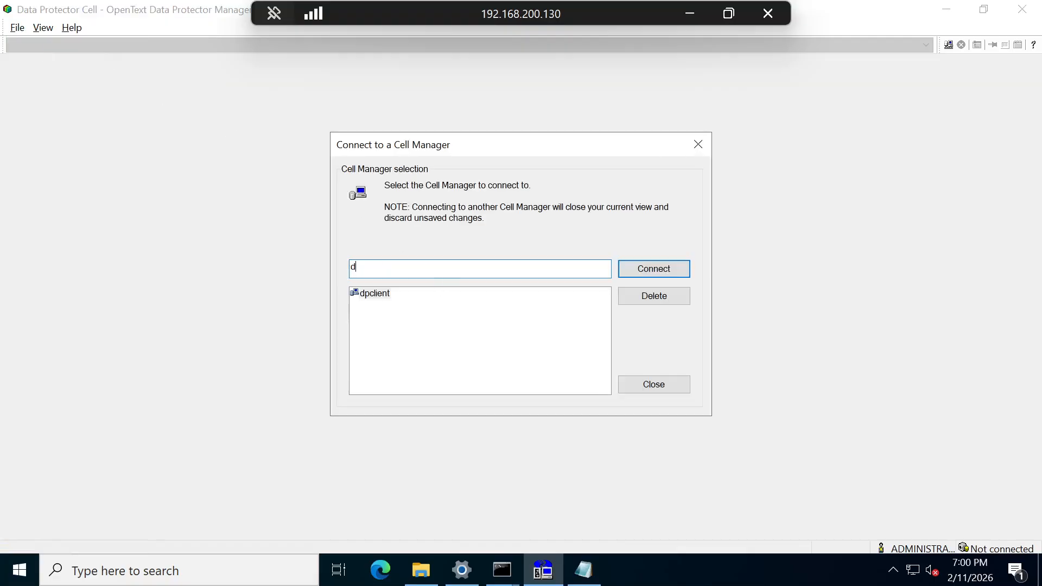
text(pserver)
click(666, 269)
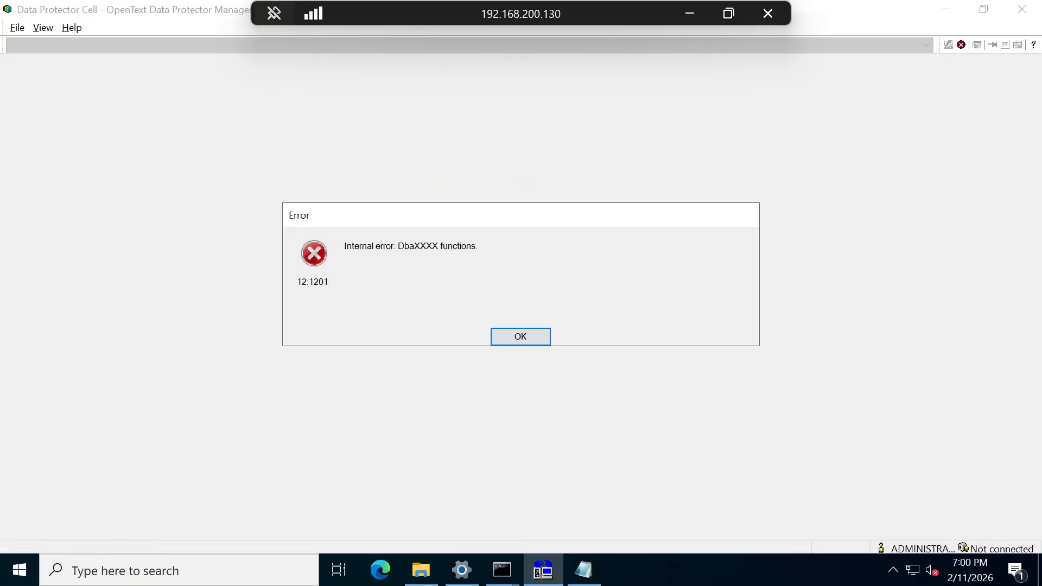
click(526, 337)
click(526, 338)
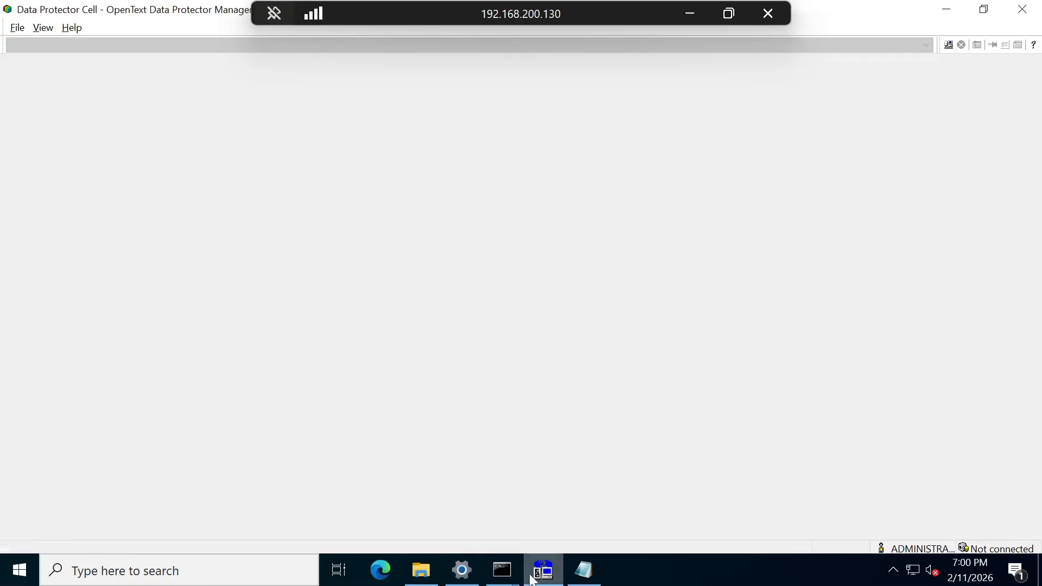
mouse_move(543, 570)
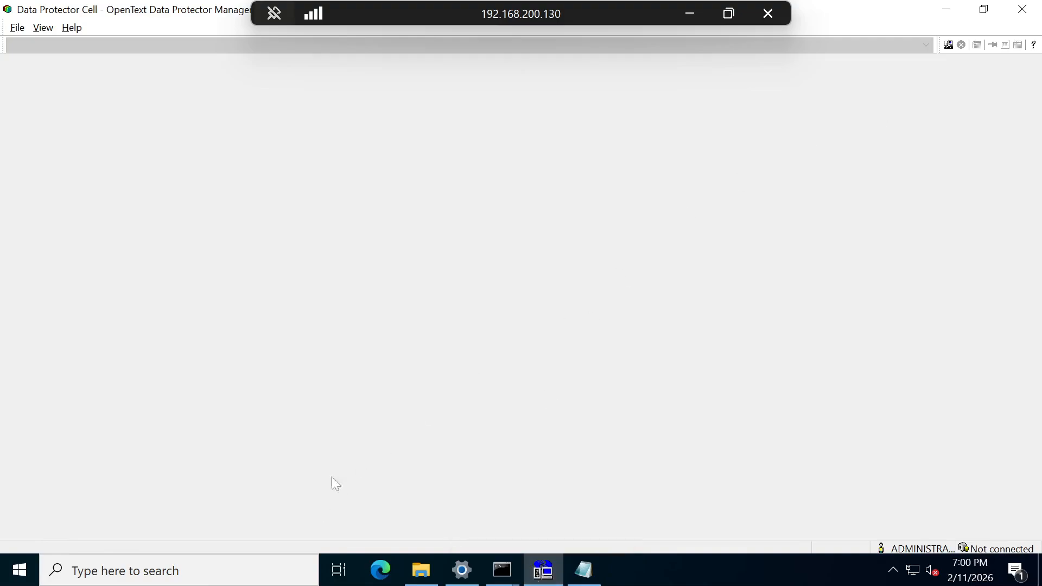
- Shut down the remote server with an unplanned reason and dismiss the session-ended notice
key(super)
text(cmd)
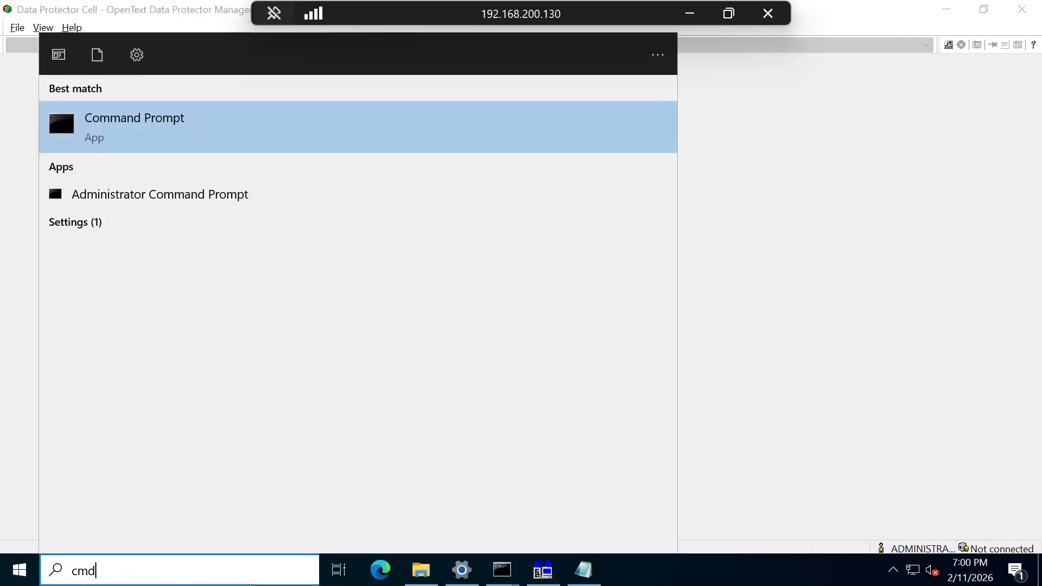
click(17, 568)
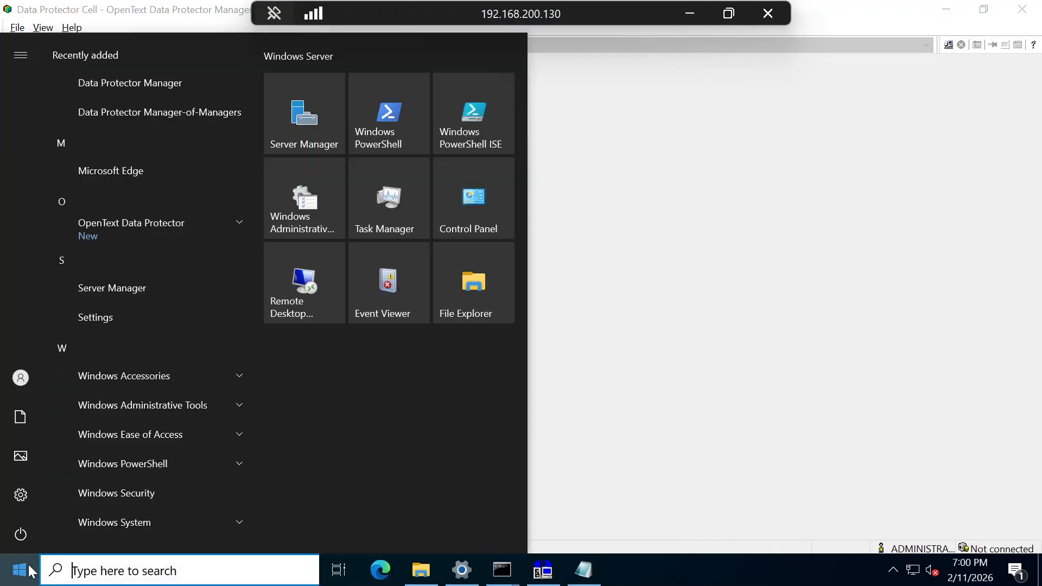
click(21, 534)
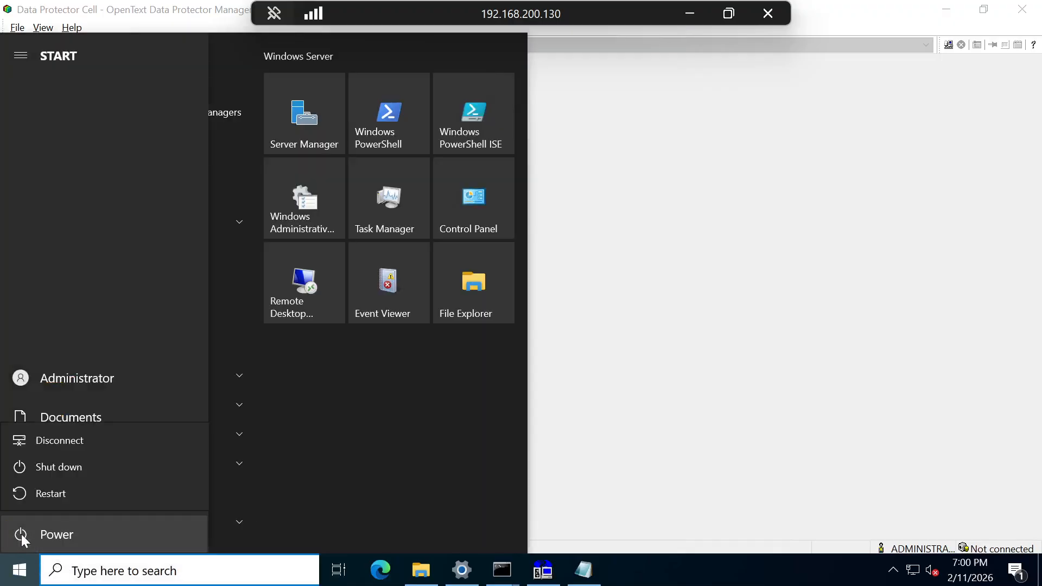
click(74, 469)
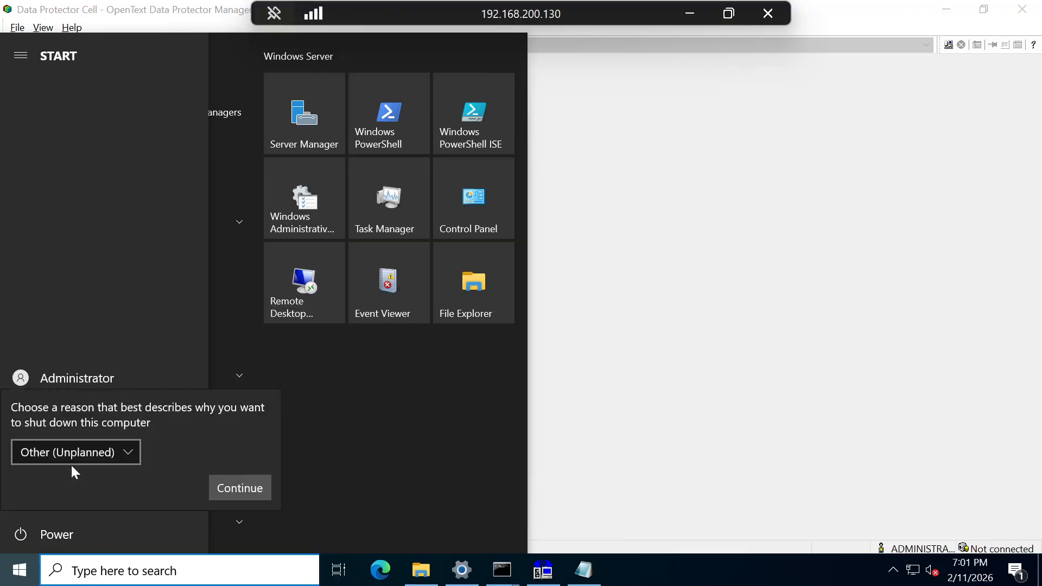
click(232, 486)
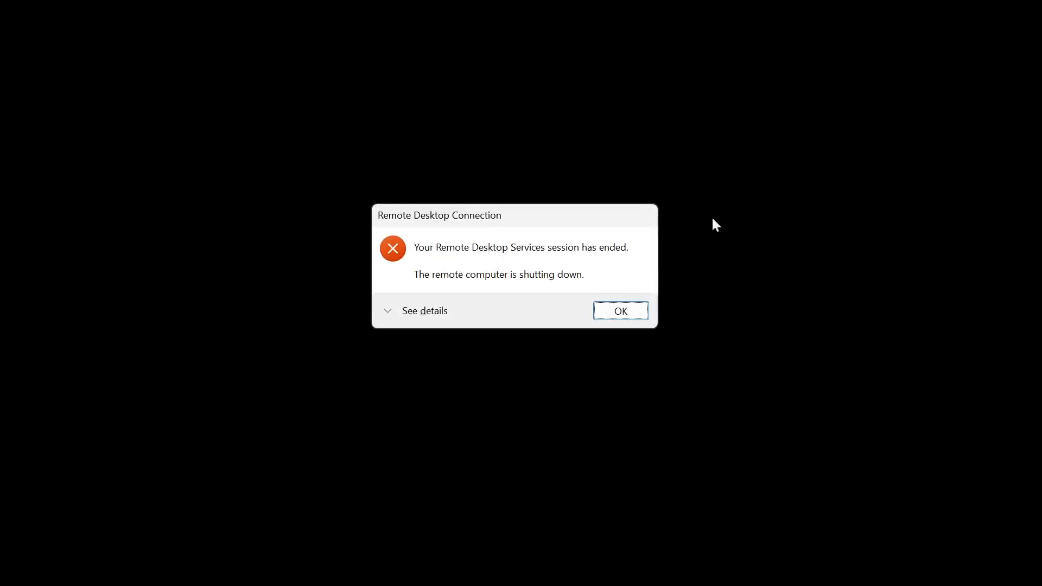
click(620, 311)
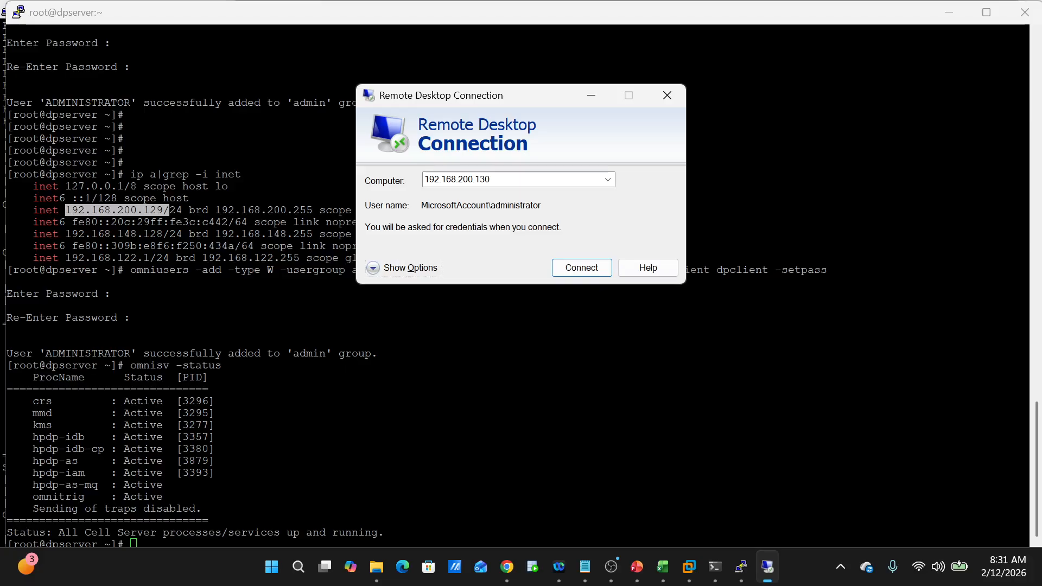
- Minimize OBS and reconnect Remote Desktop to 192.168.200.130
click(614, 558)
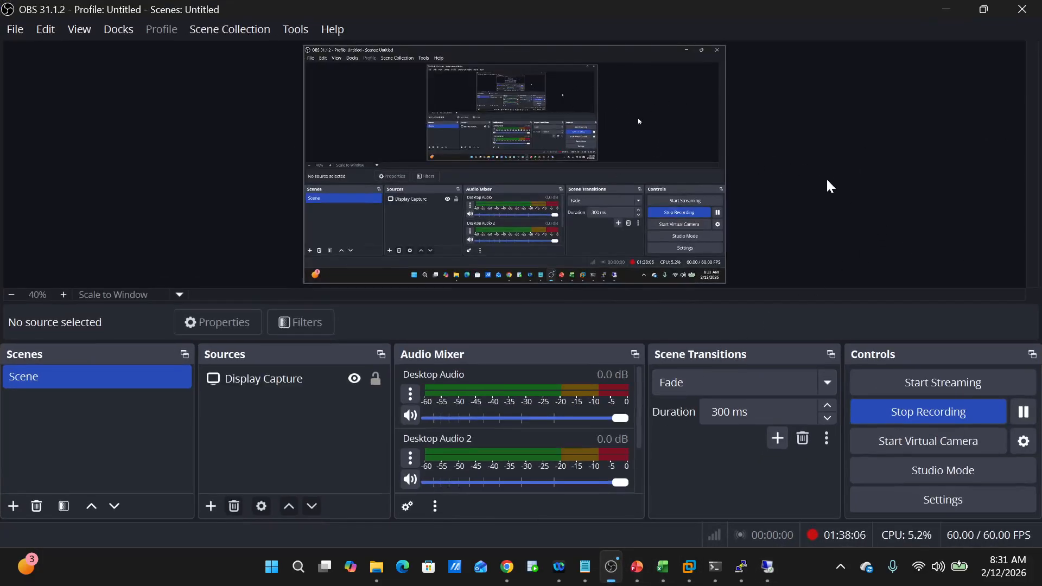
click(947, 9)
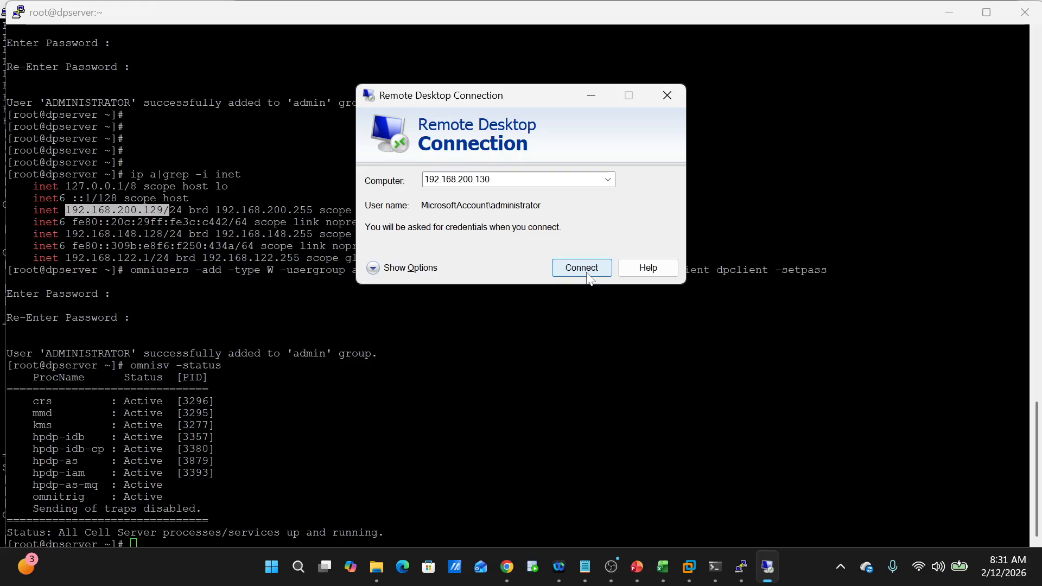
click(588, 273)
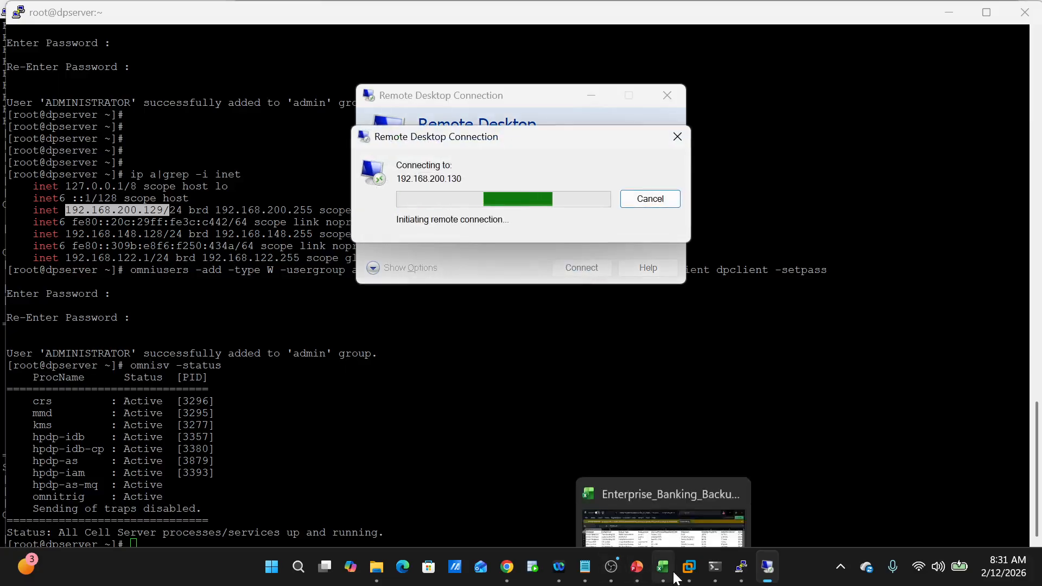
mouse_move(686, 578)
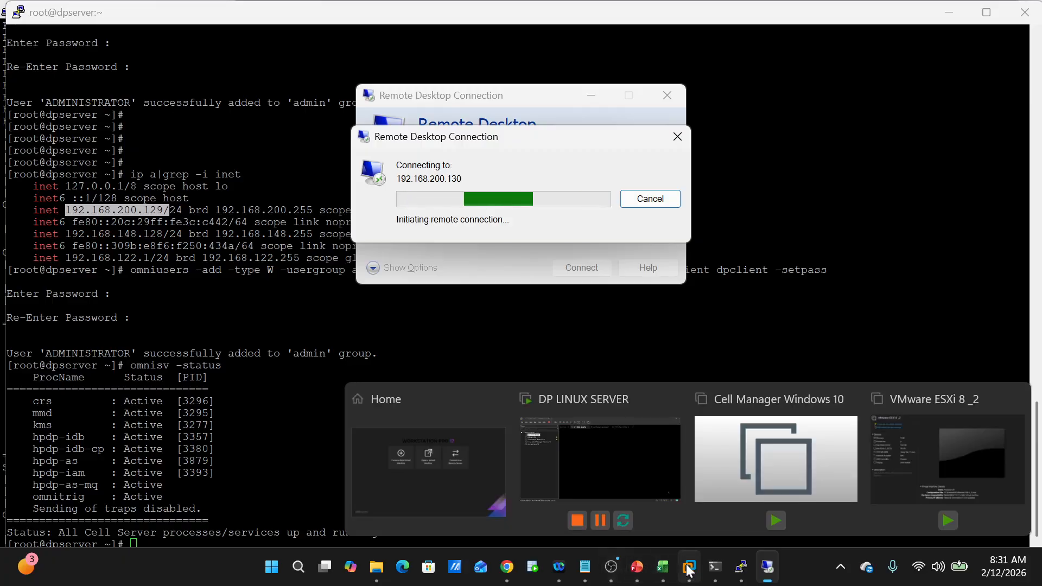
- Power on the Cell Manager Windows 10 VM and dismiss the side-channel mitigations hint
click(564, 434)
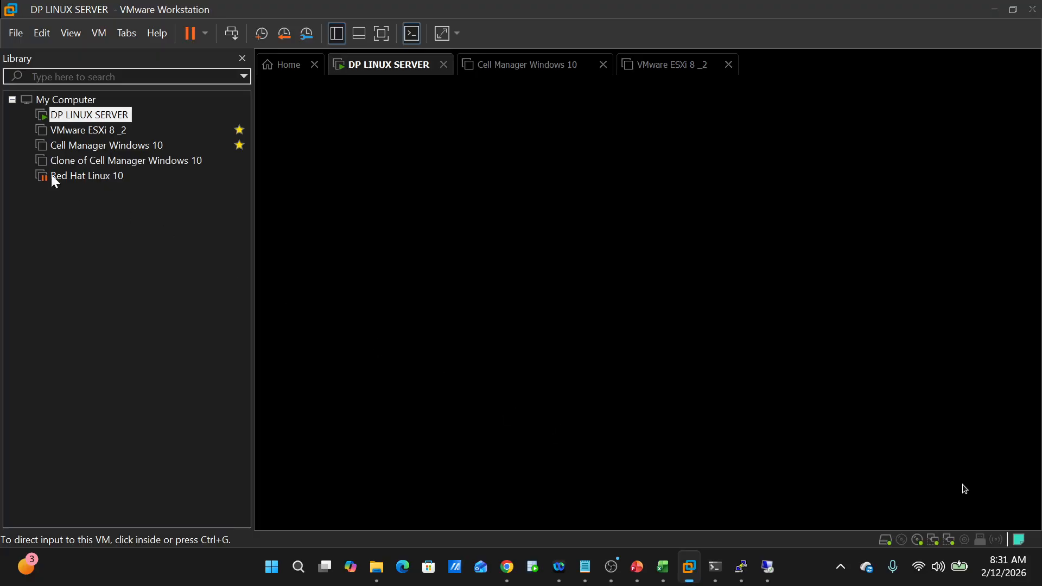
click(86, 151)
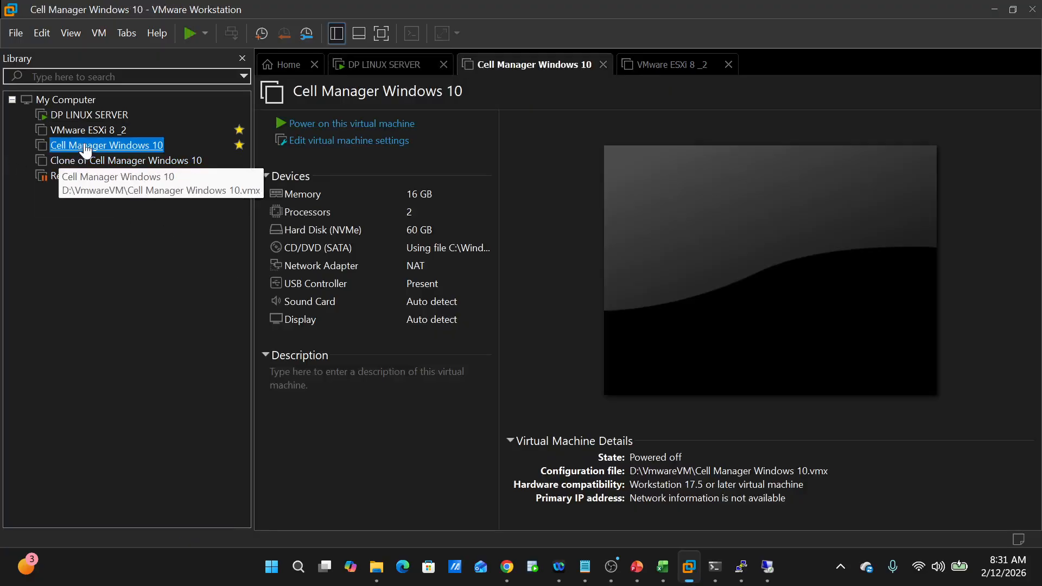
click(281, 126)
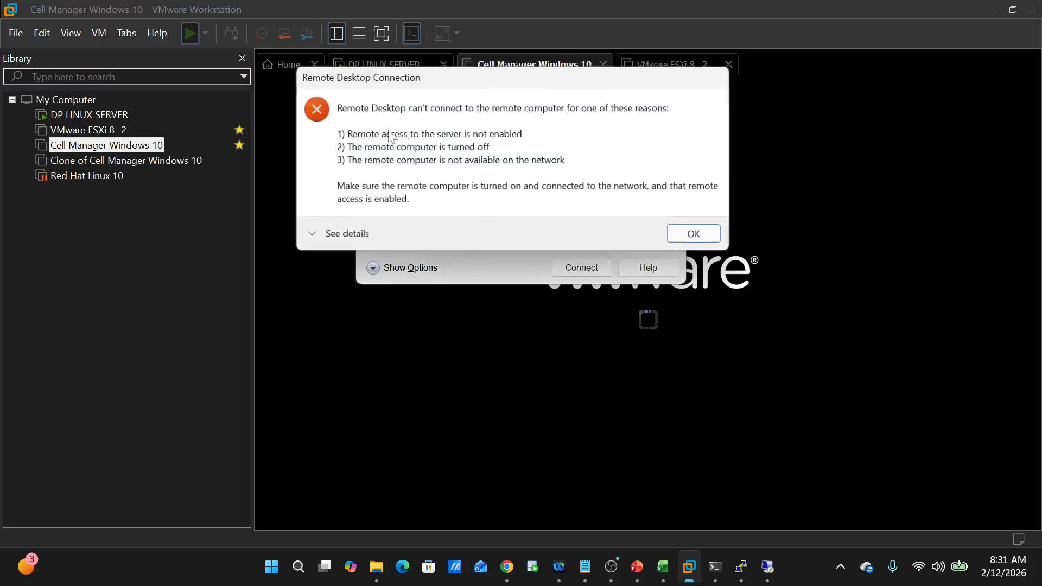
click(628, 340)
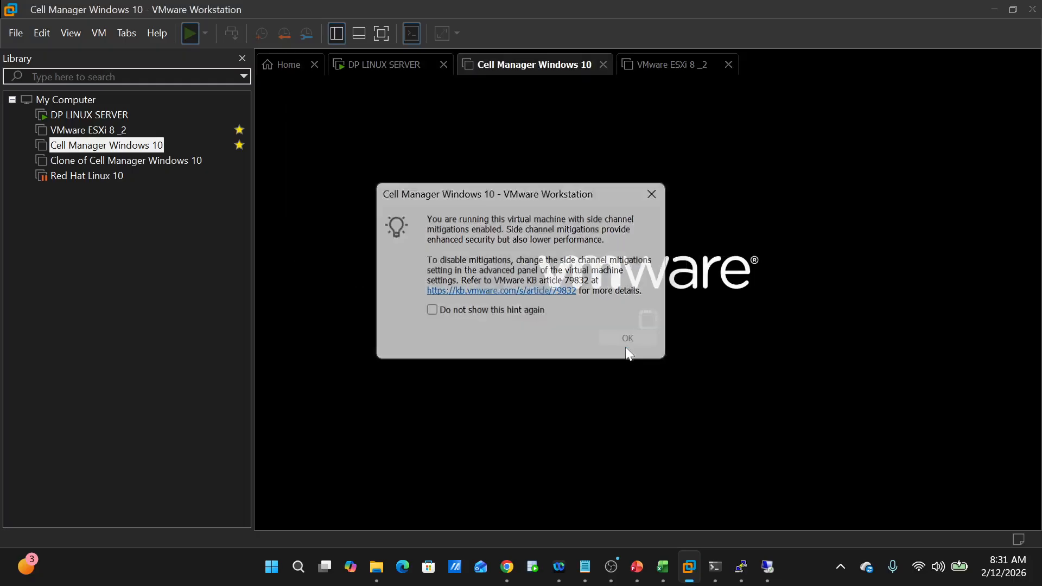
- Bring the OBS window to the front and make it active
mouse_move(758, 580)
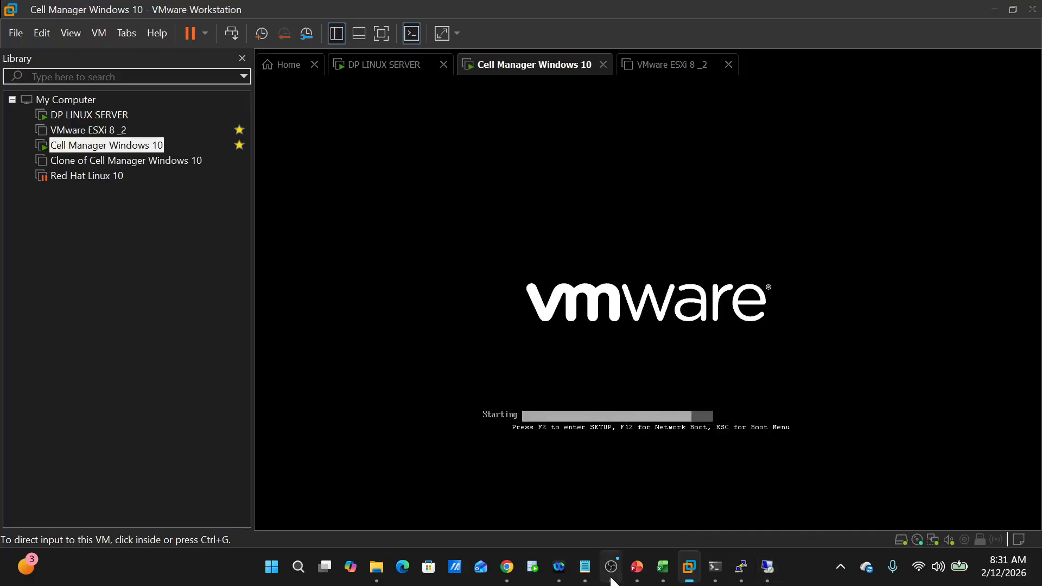
mouse_move(612, 578)
click(646, 473)
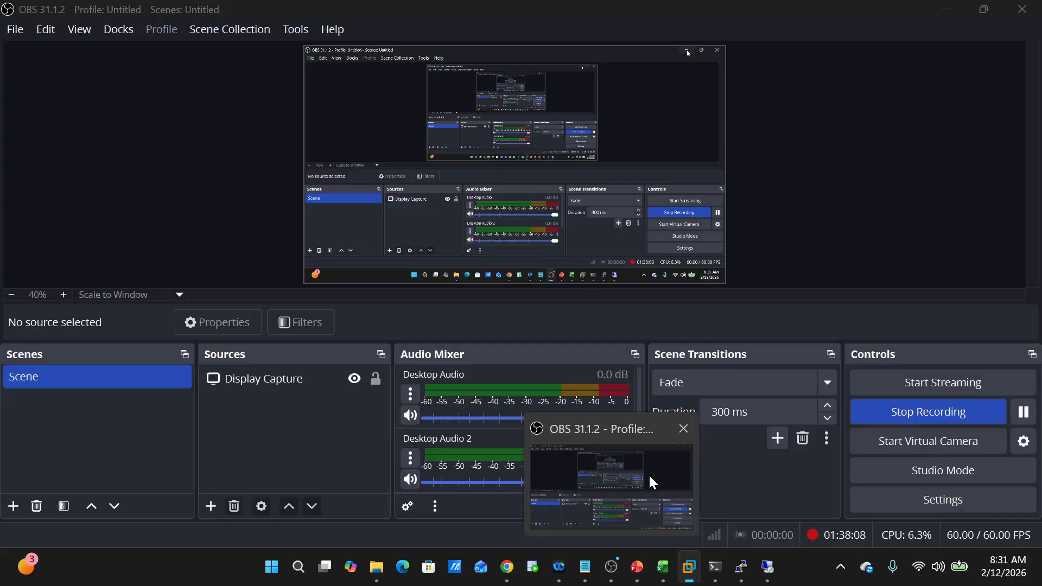
click(649, 474)
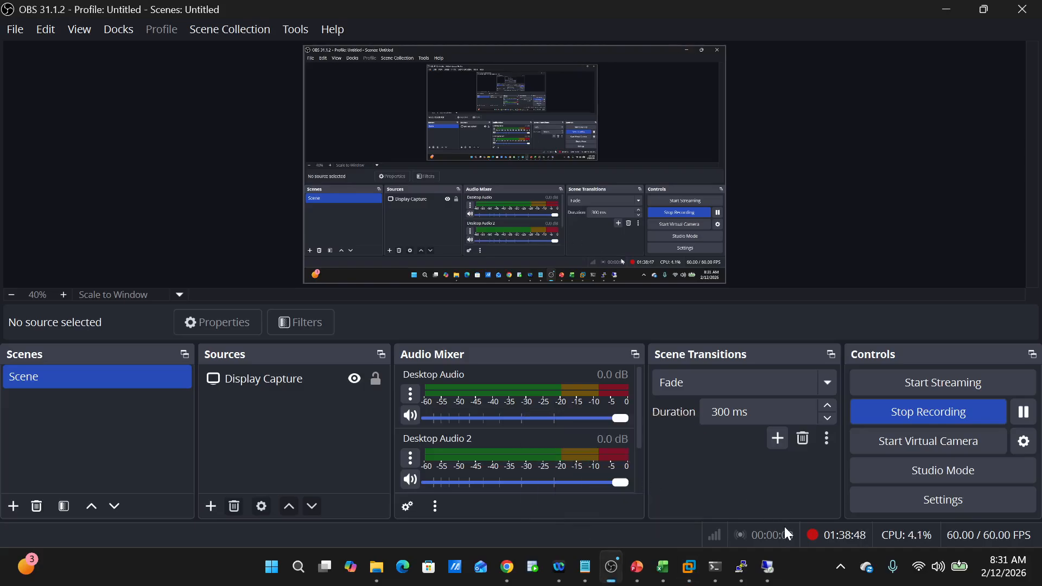
mouse_move(637, 568)
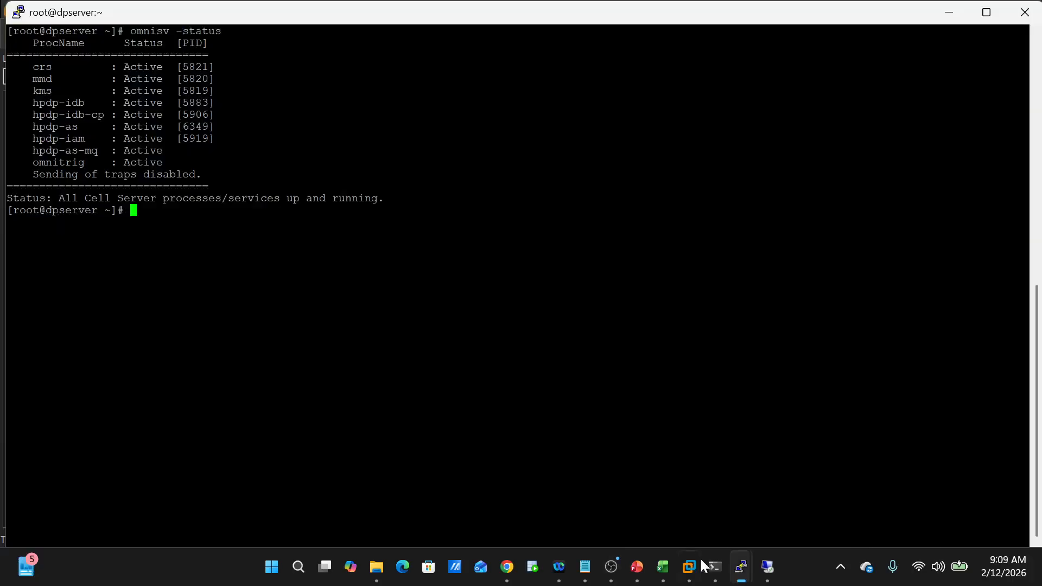
- Return to the remote session and switch Data Protector to the Clients context
click(768, 579)
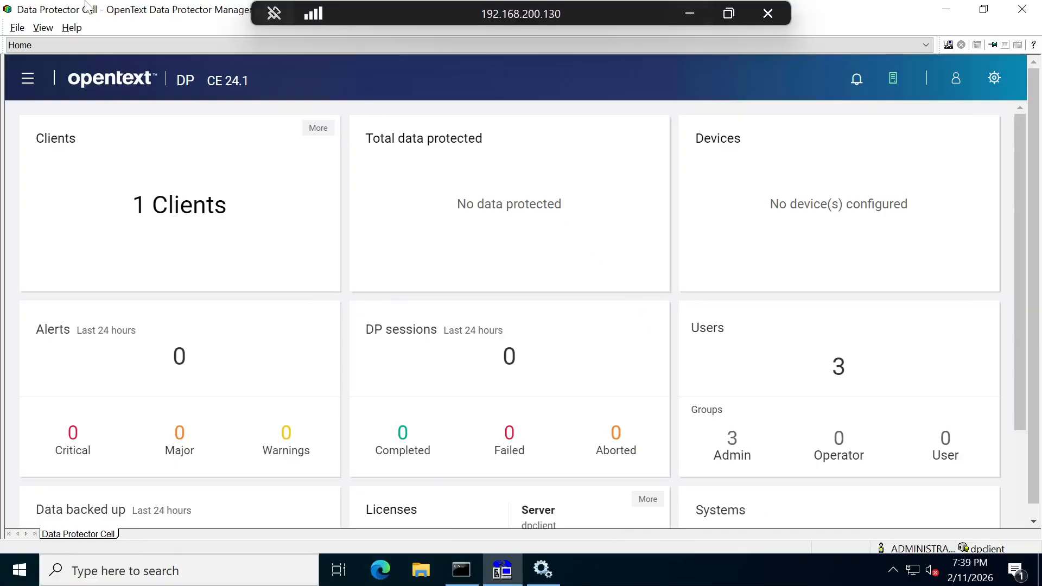
click(38, 45)
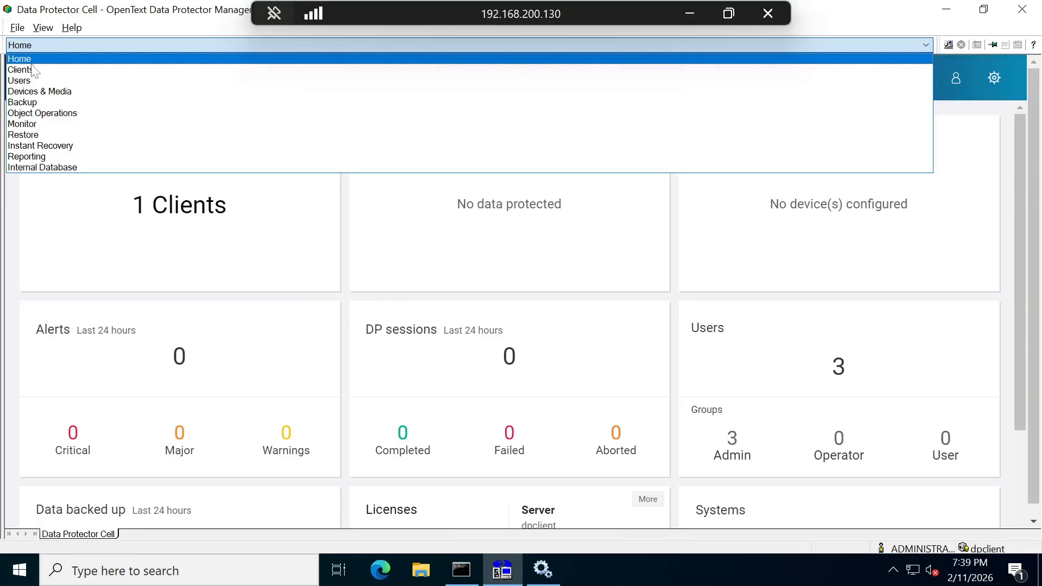
click(32, 69)
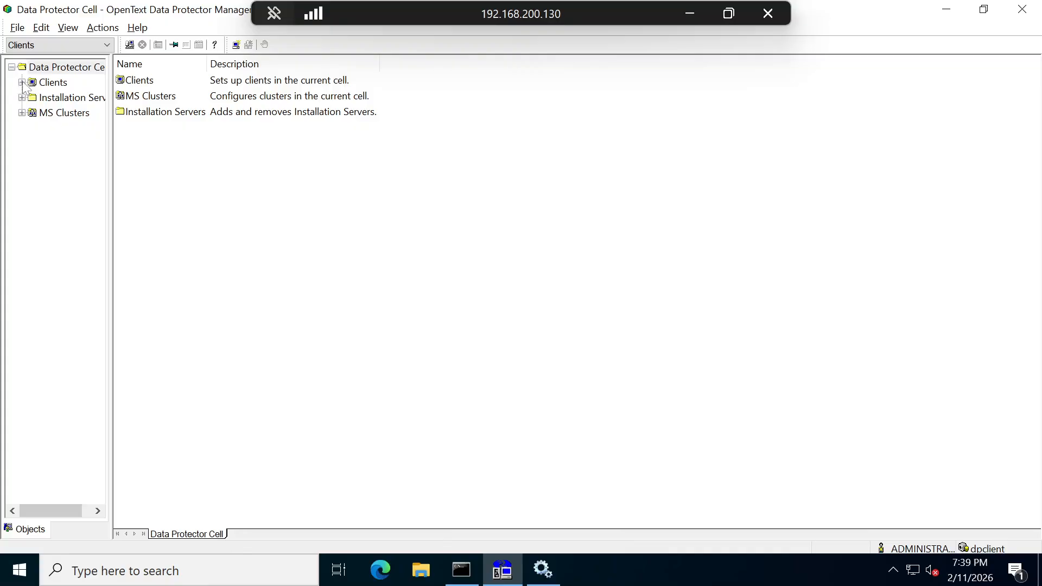
- Import dpserver via Import Client, then dismiss the '[12:1625] Import host failed' error
click(21, 83)
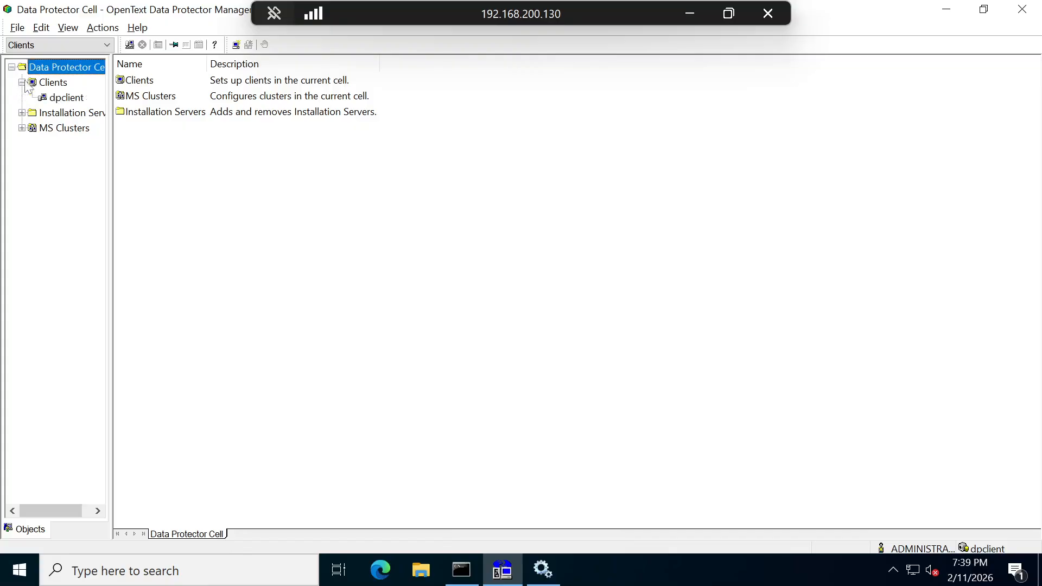
right_click(57, 84)
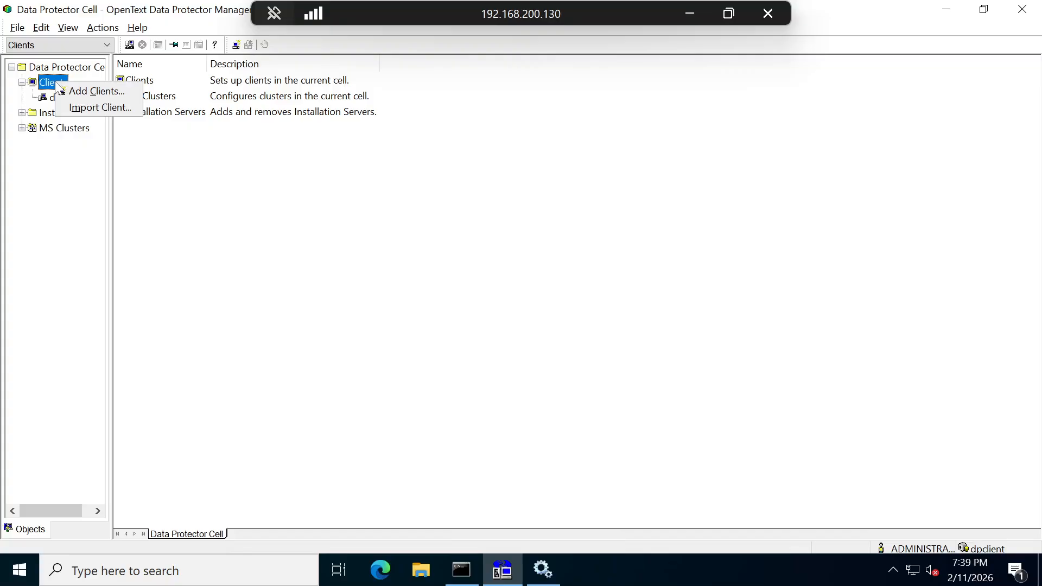
click(91, 111)
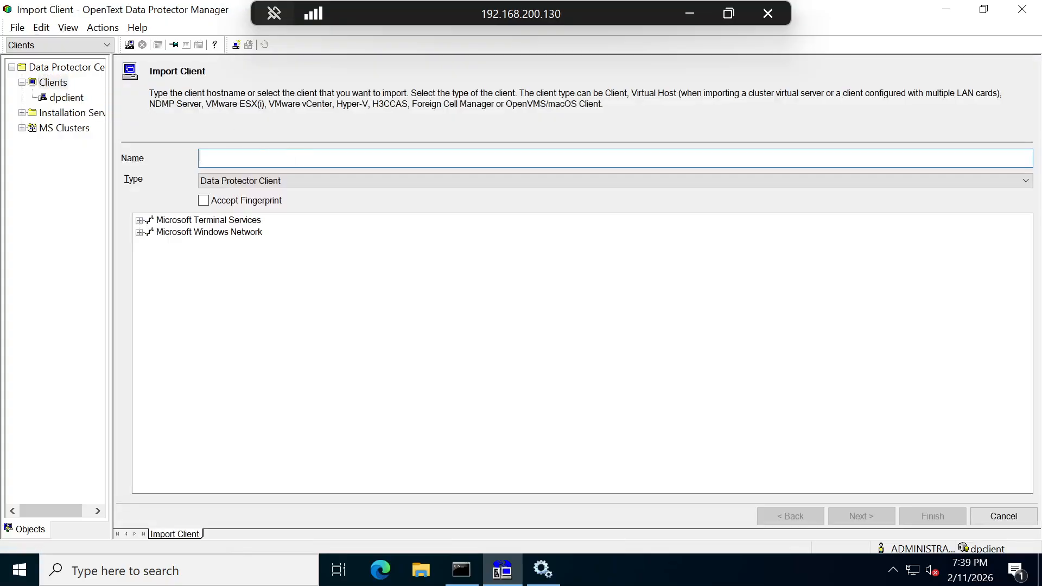
text(dpe)
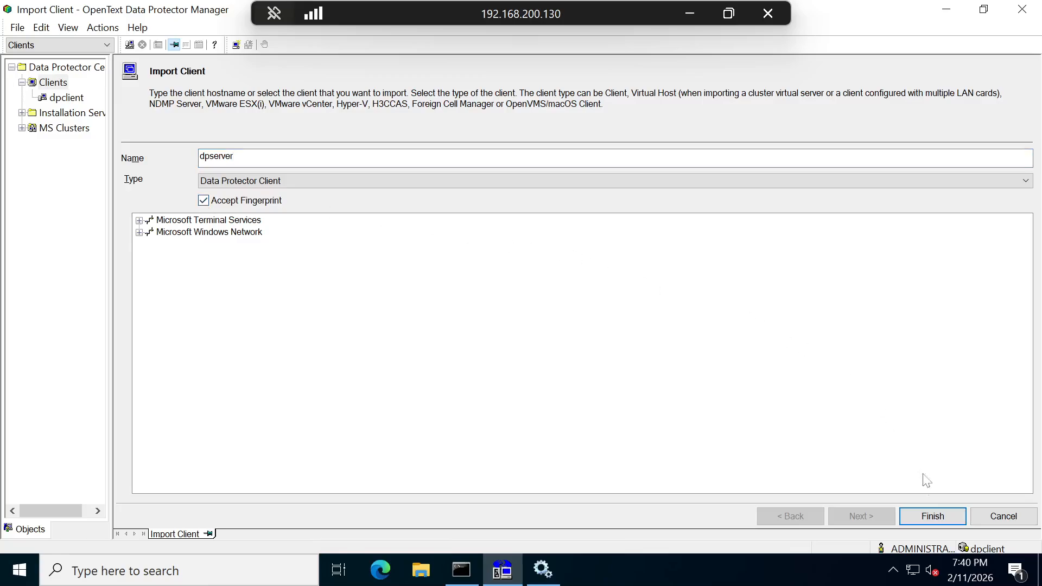
click(929, 518)
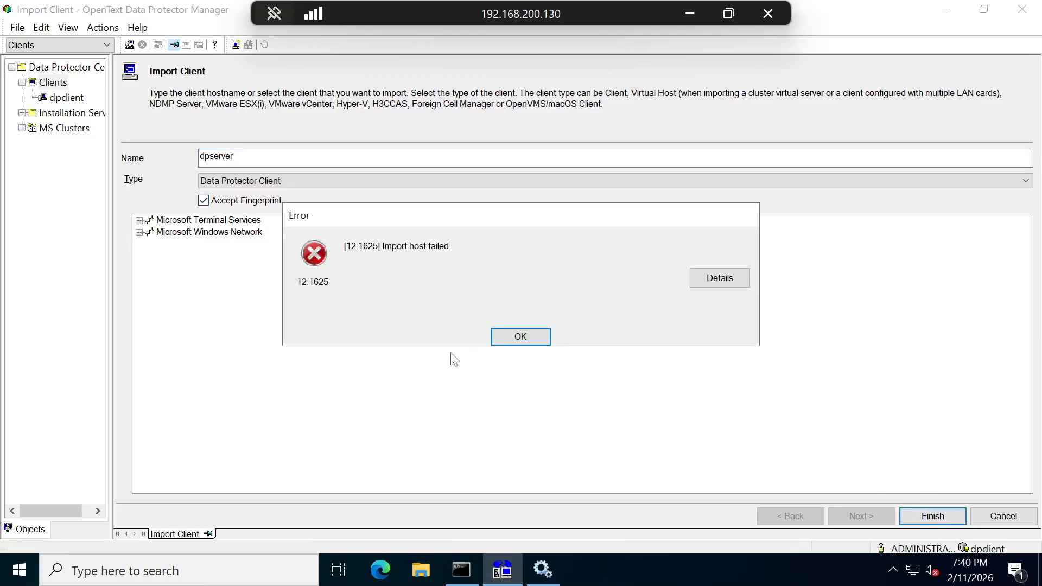
click(513, 337)
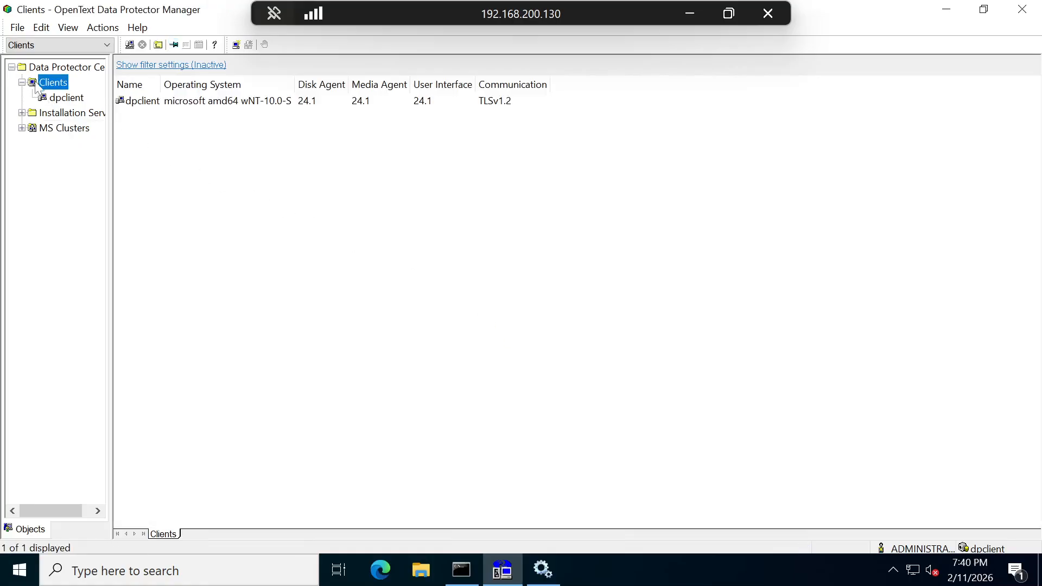
- Try Add Clients, dismiss the missing Installation Server error, and view dpclient's properties
right_click(47, 87)
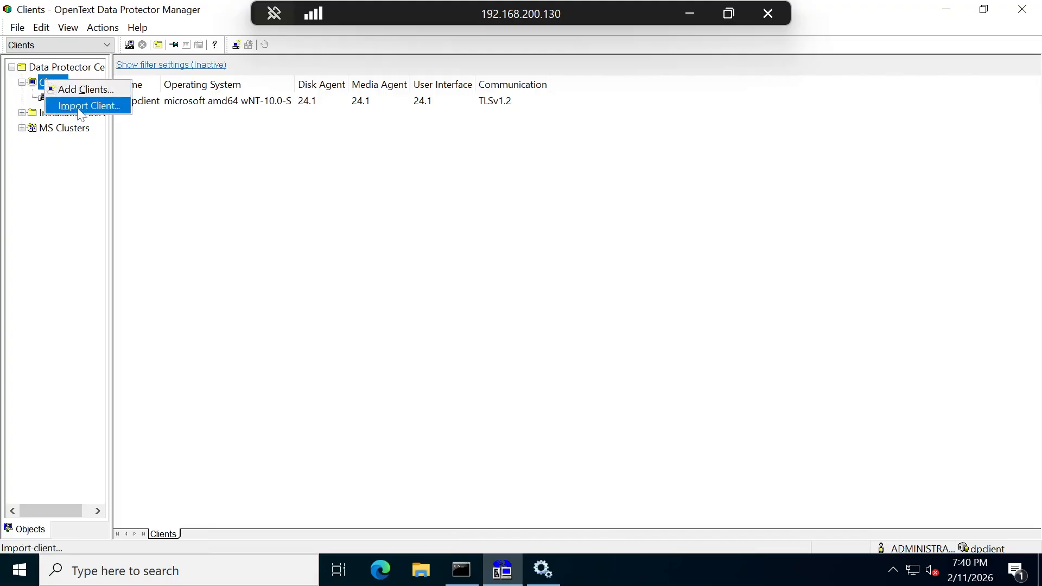
click(81, 90)
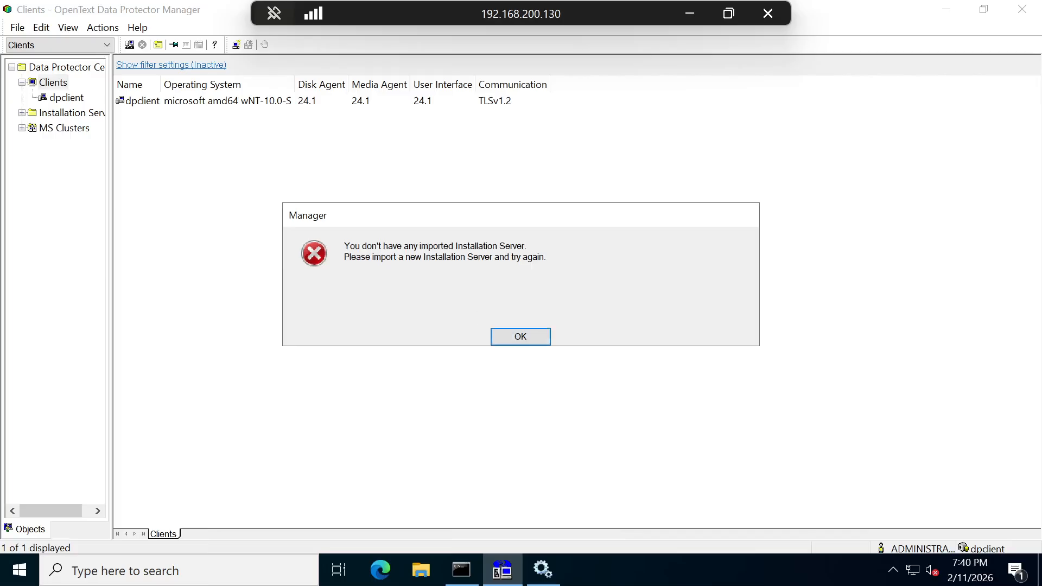
click(531, 340)
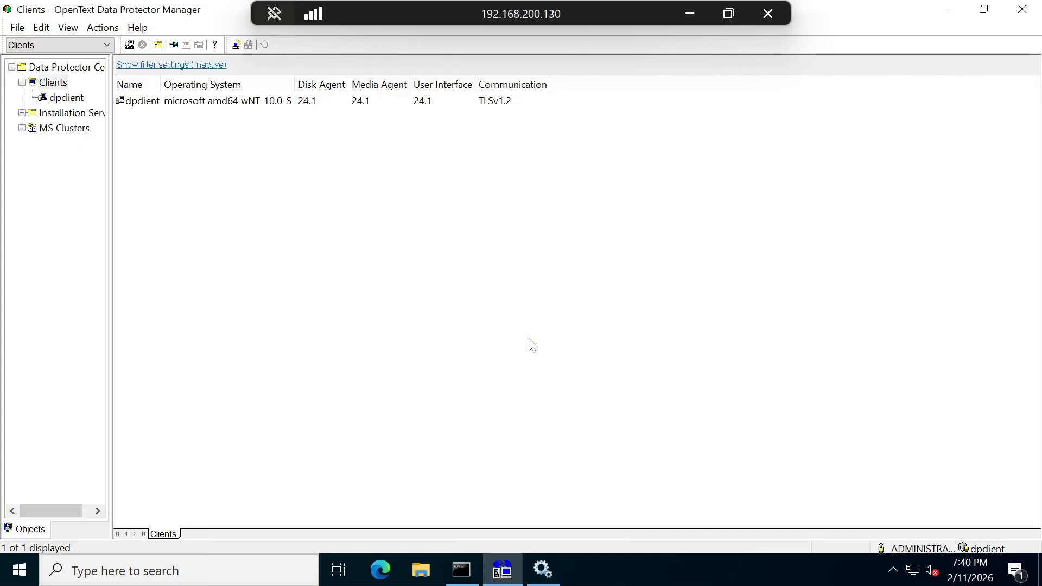
click(60, 101)
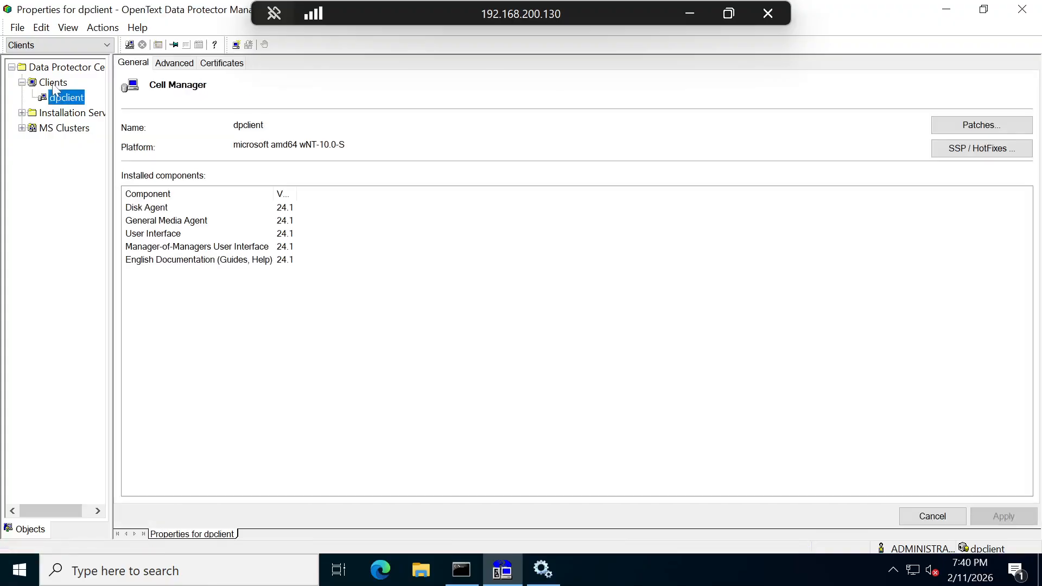
right_click(53, 85)
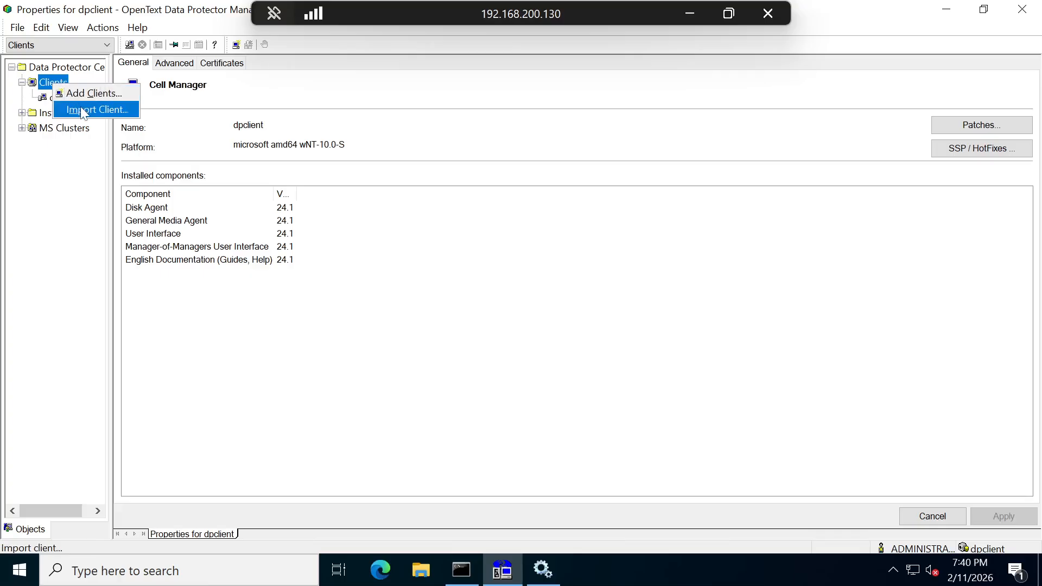
- Import dpserver with its fingerprint accepted and client type Foreign Cell Manager
click(84, 109)
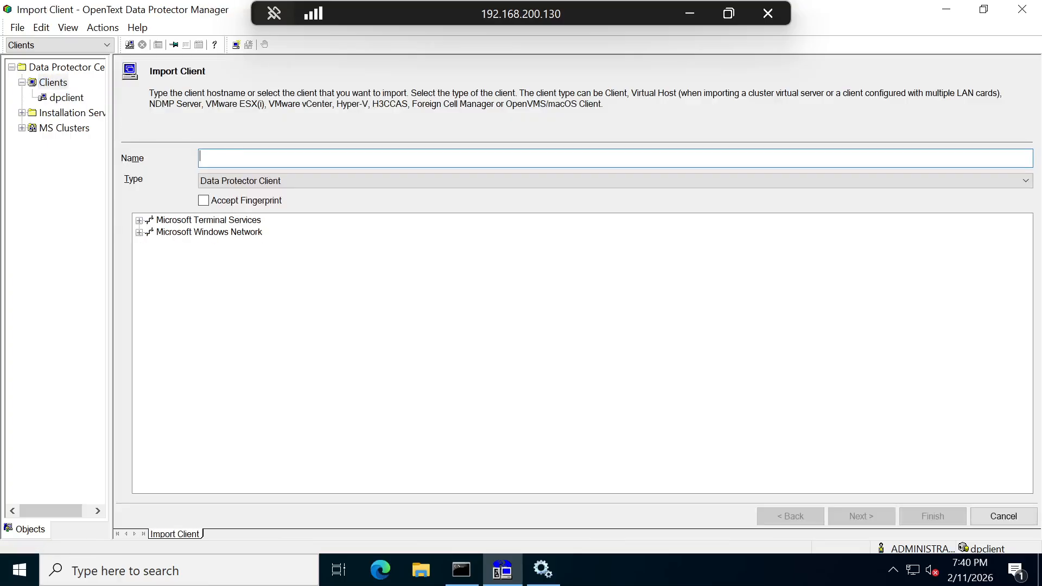
text(dpserver)
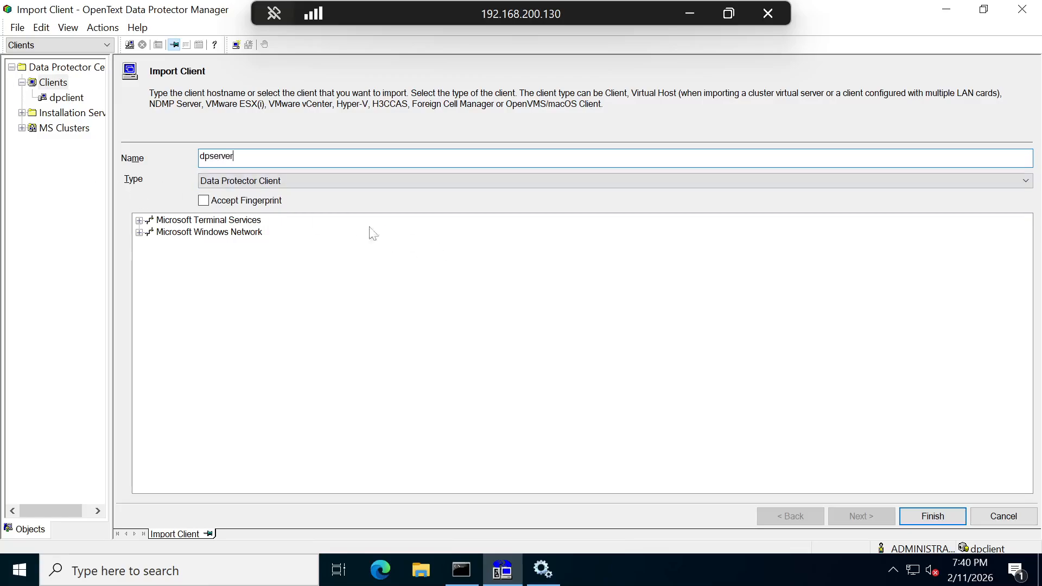
click(204, 201)
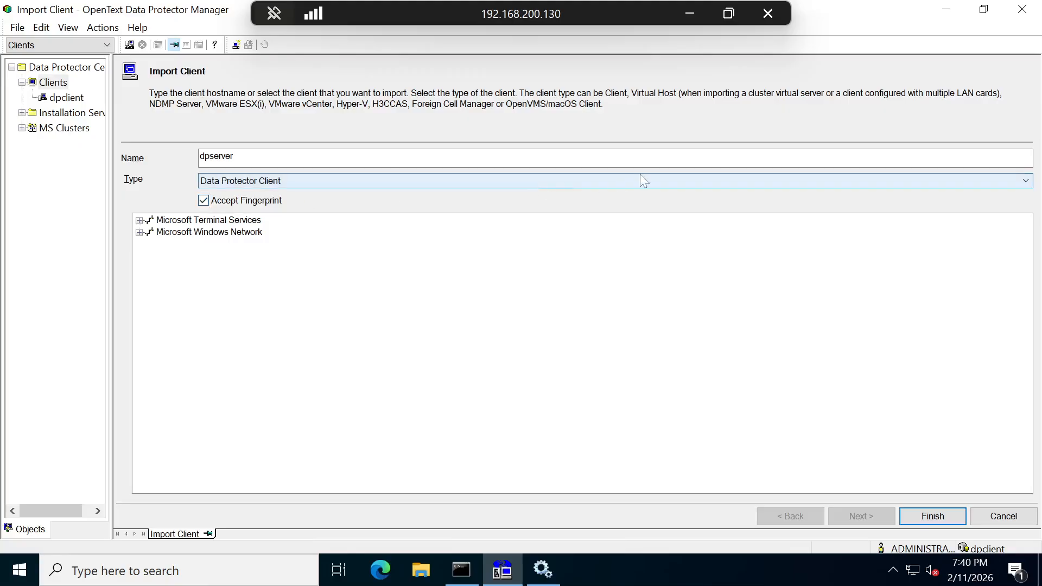
click(660, 175)
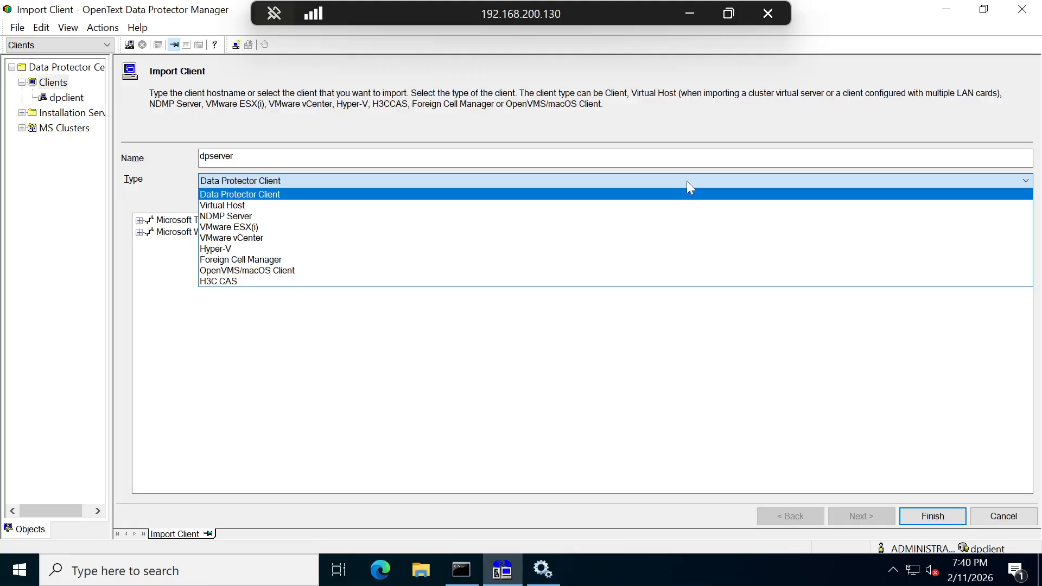
click(604, 261)
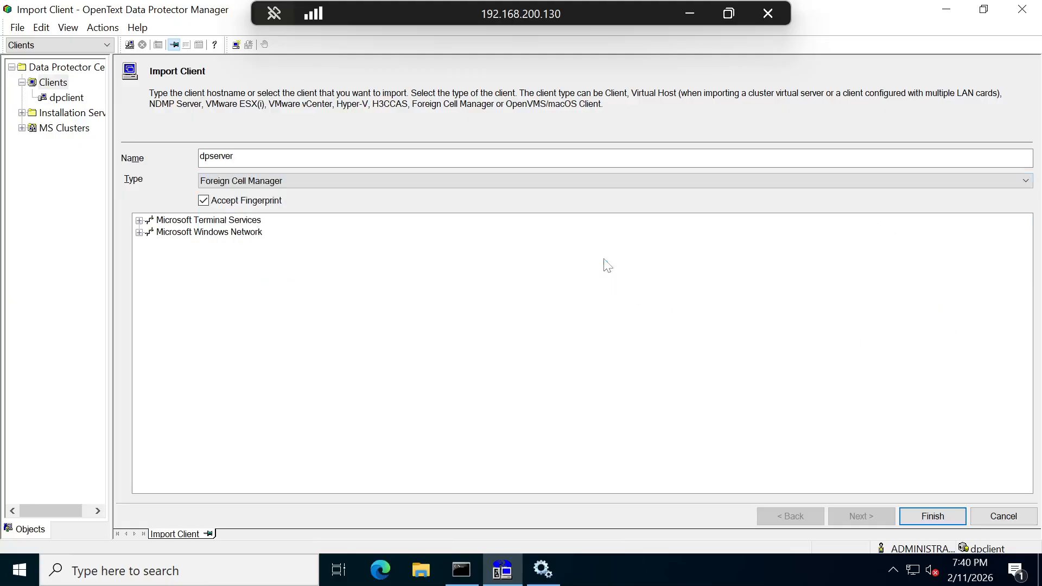
click(932, 516)
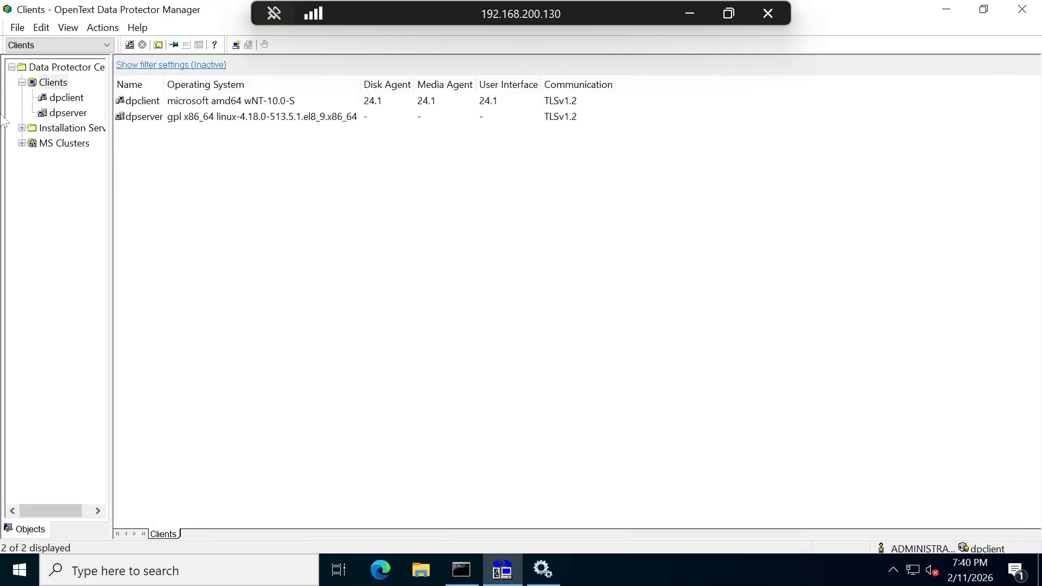
- Select the imported dpserver client and view its available actions
click(168, 121)
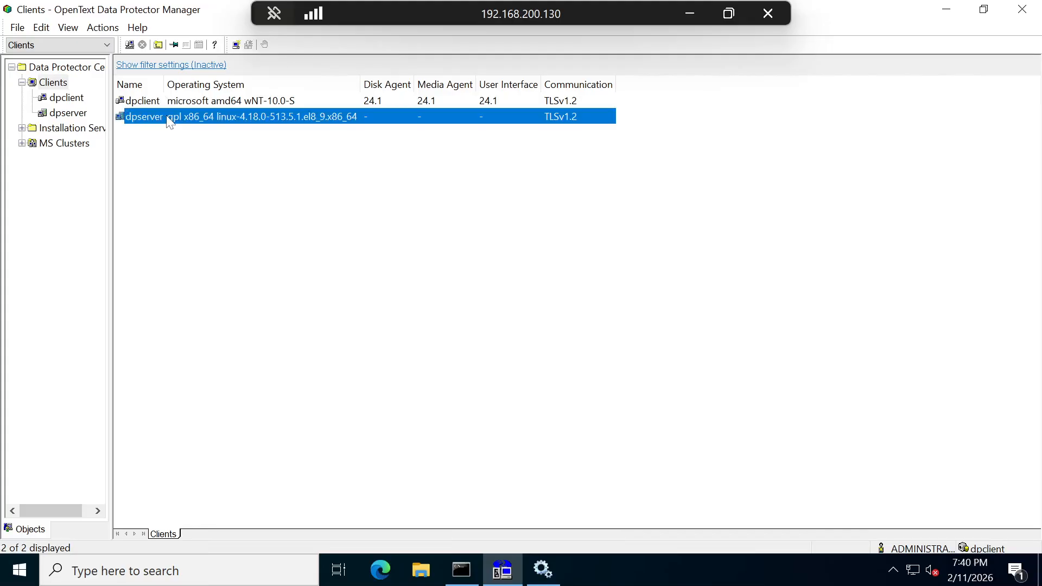
right_click(170, 121)
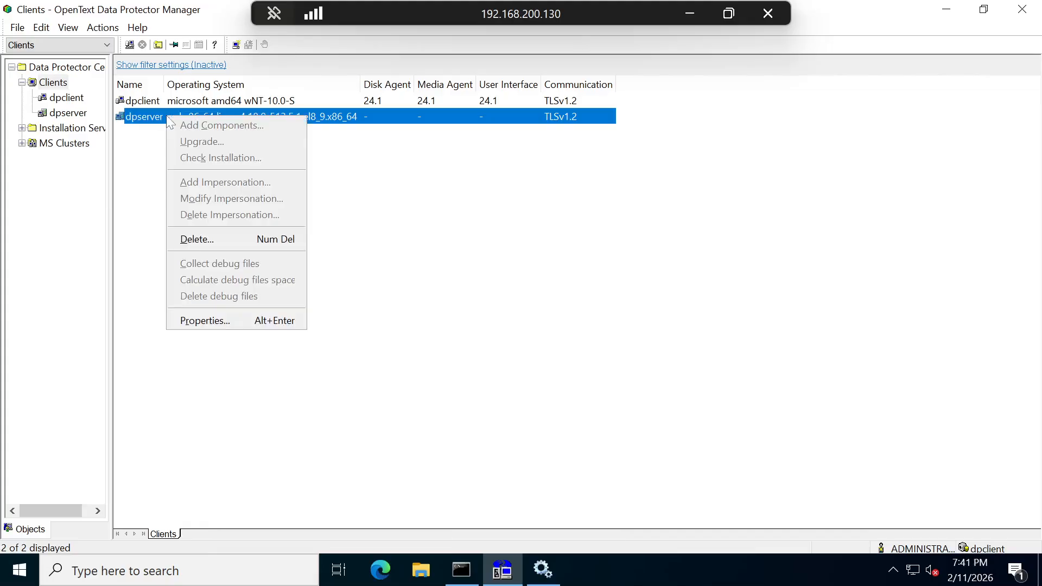
click(47, 48)
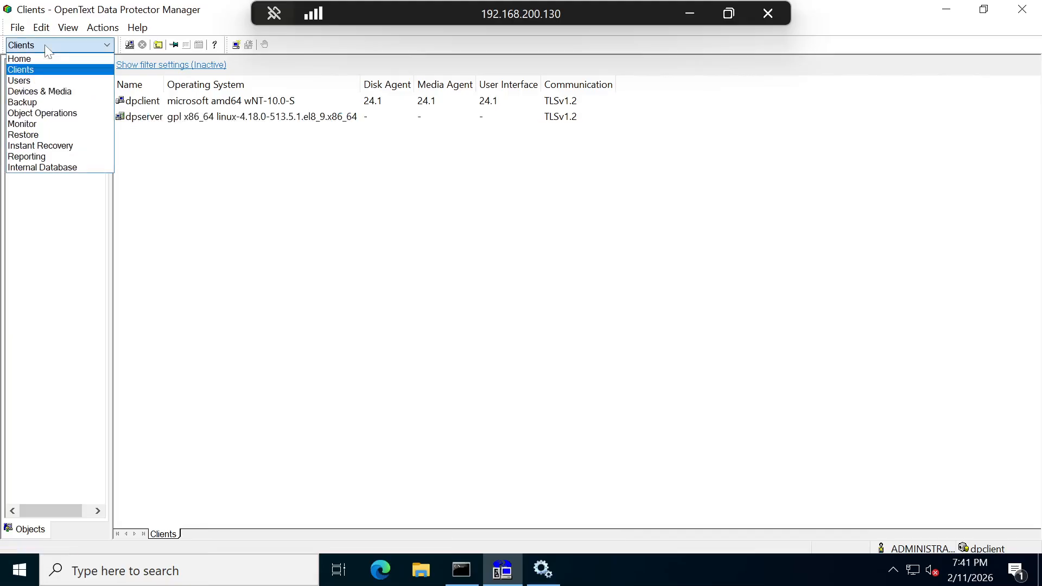
- In the Backup context, start a new Filesystem backup from the Blank template
click(53, 104)
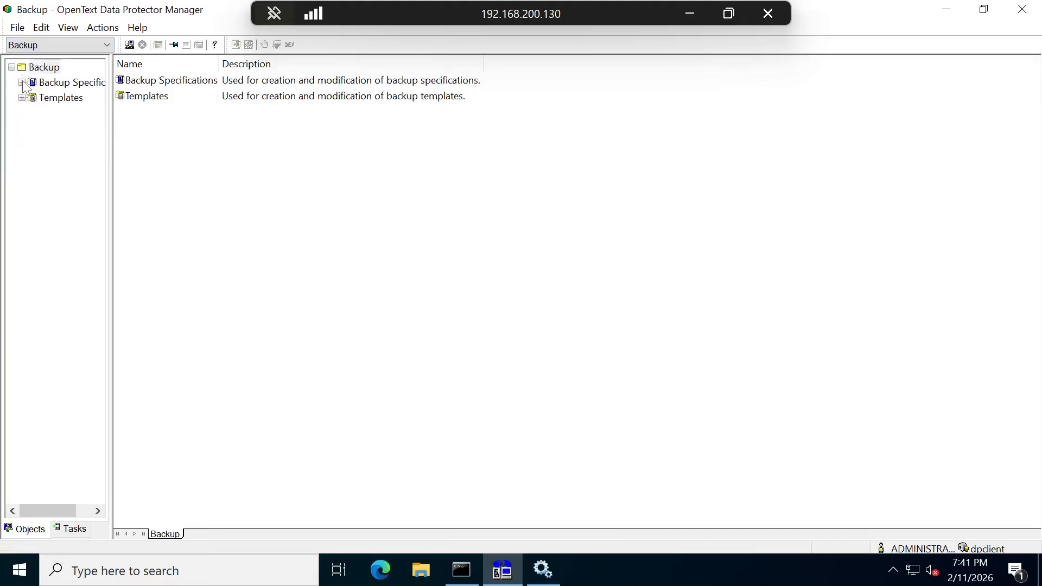
click(23, 83)
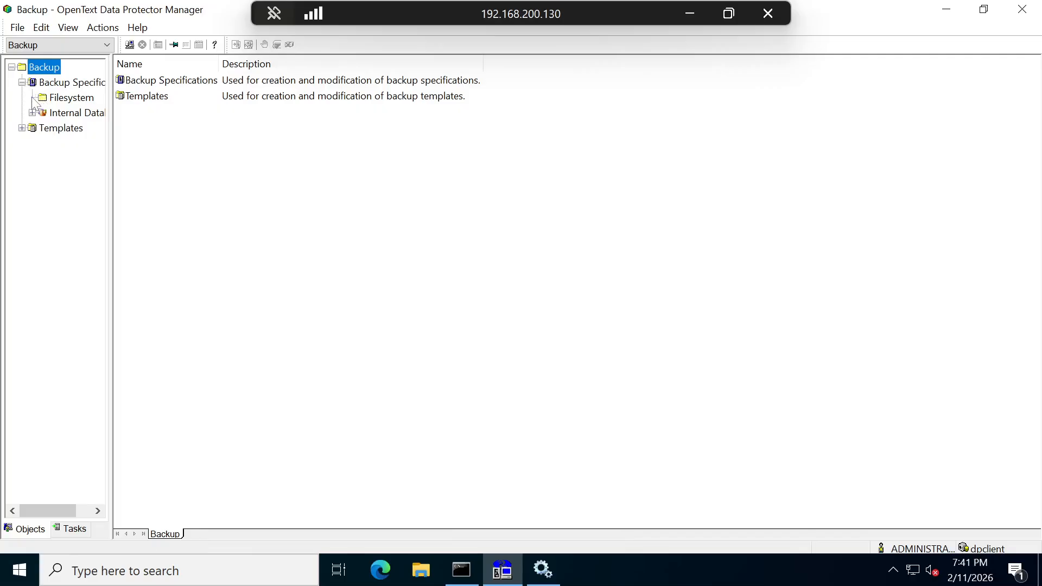
right_click(56, 99)
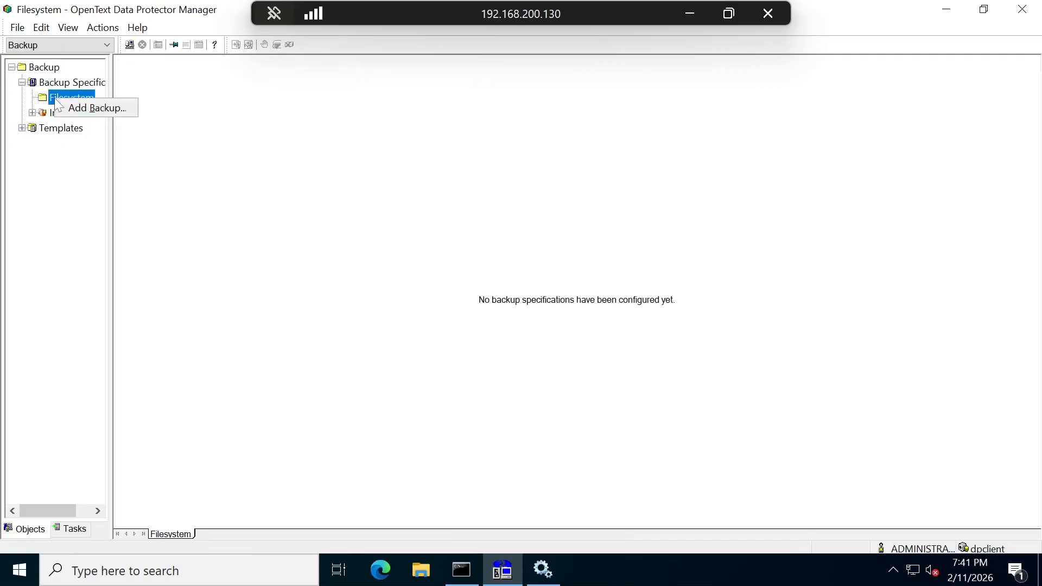
click(84, 107)
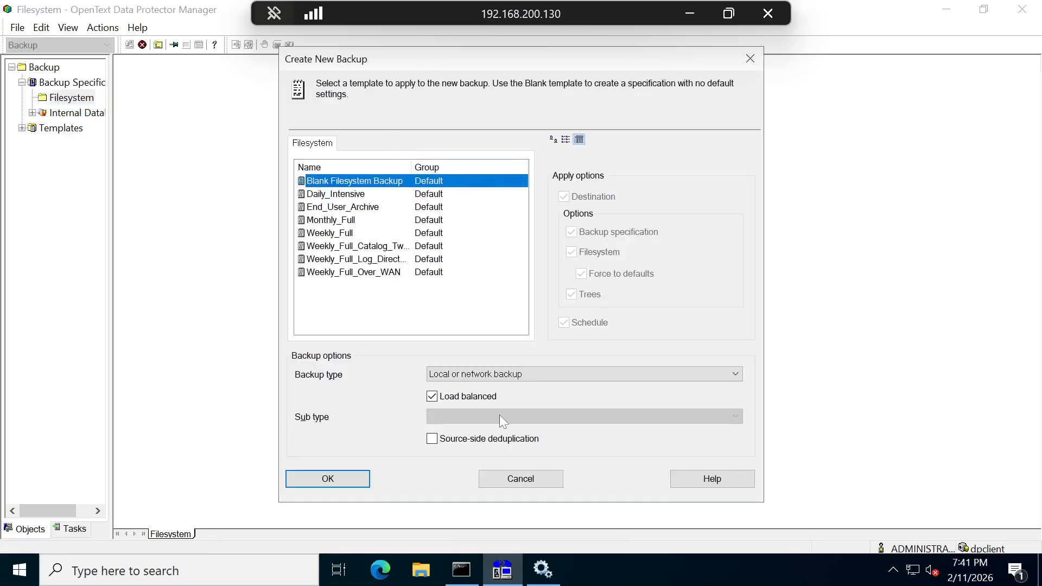
click(341, 477)
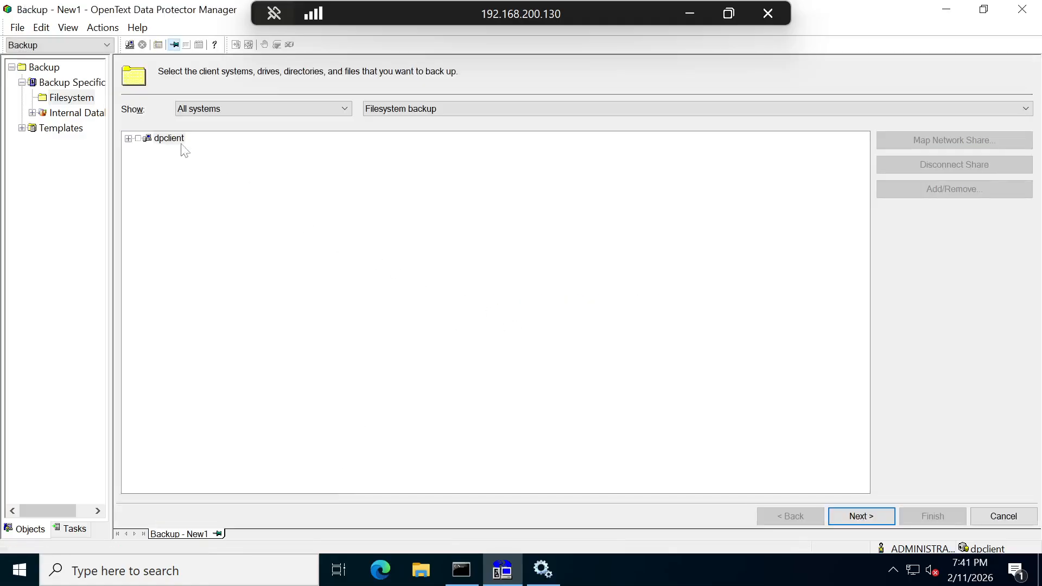
- Include the whole dpclient system in the backup and move on to device selection
click(129, 139)
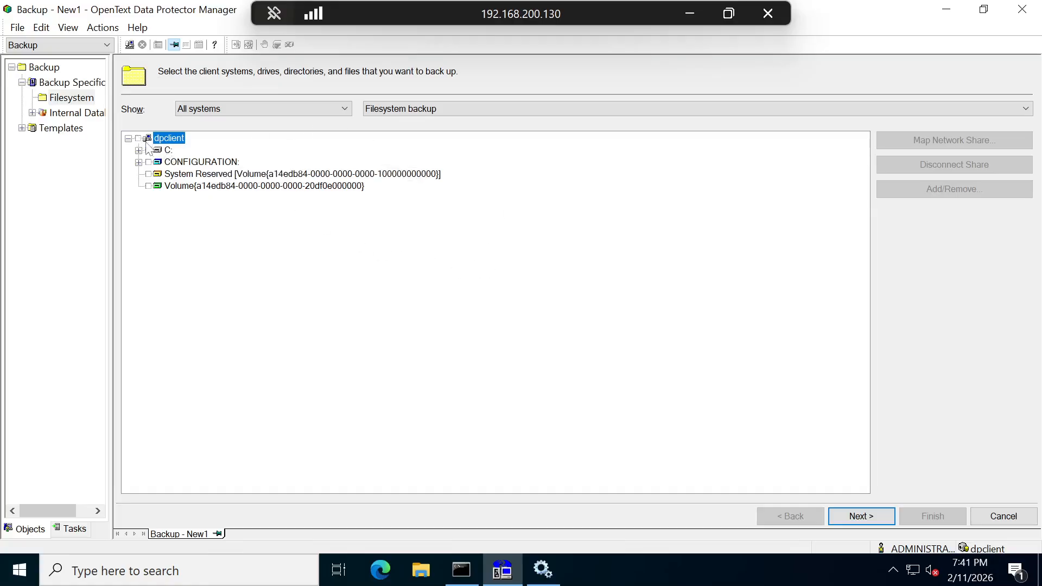
click(128, 139)
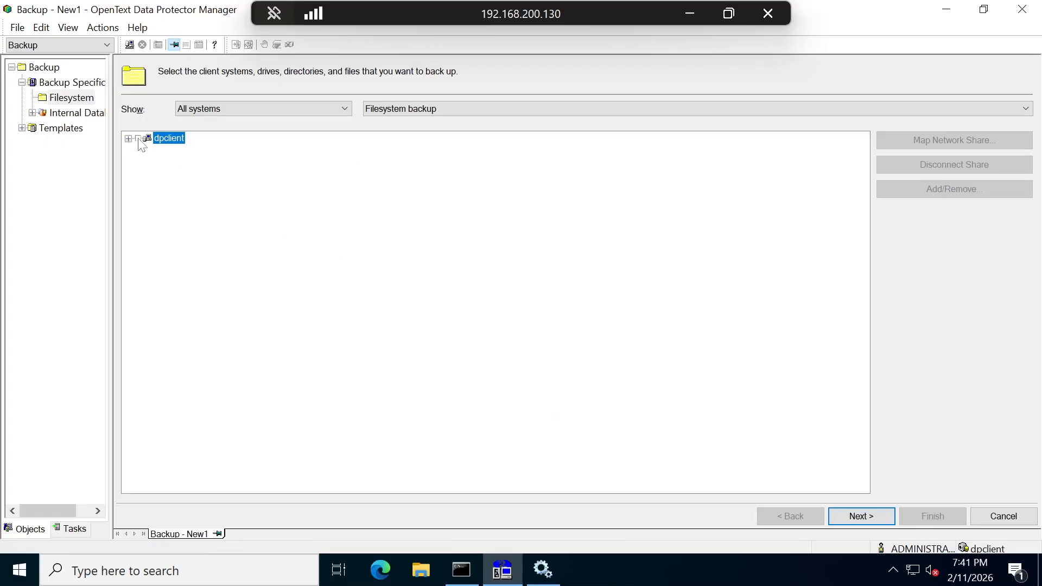
click(138, 139)
click(885, 517)
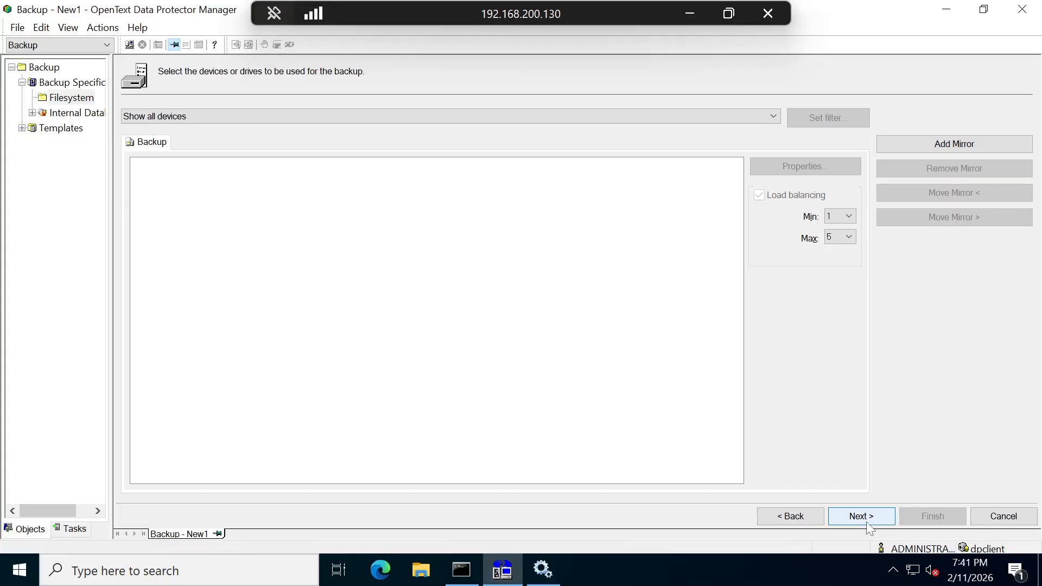
- Attempt to continue without devices, dismiss the cannot-proceed error, and cancel the backup specification
click(710, 112)
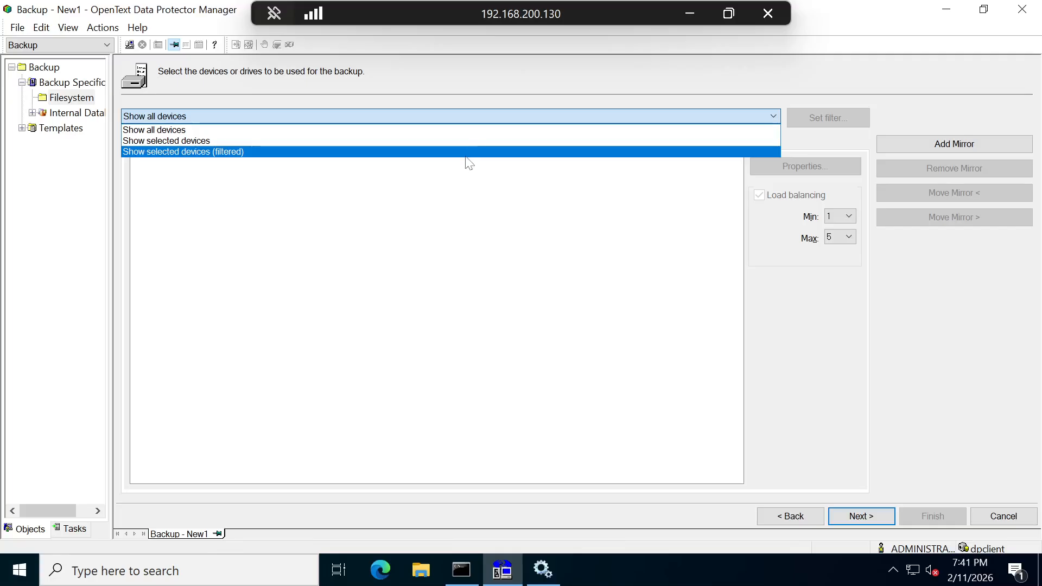
click(468, 201)
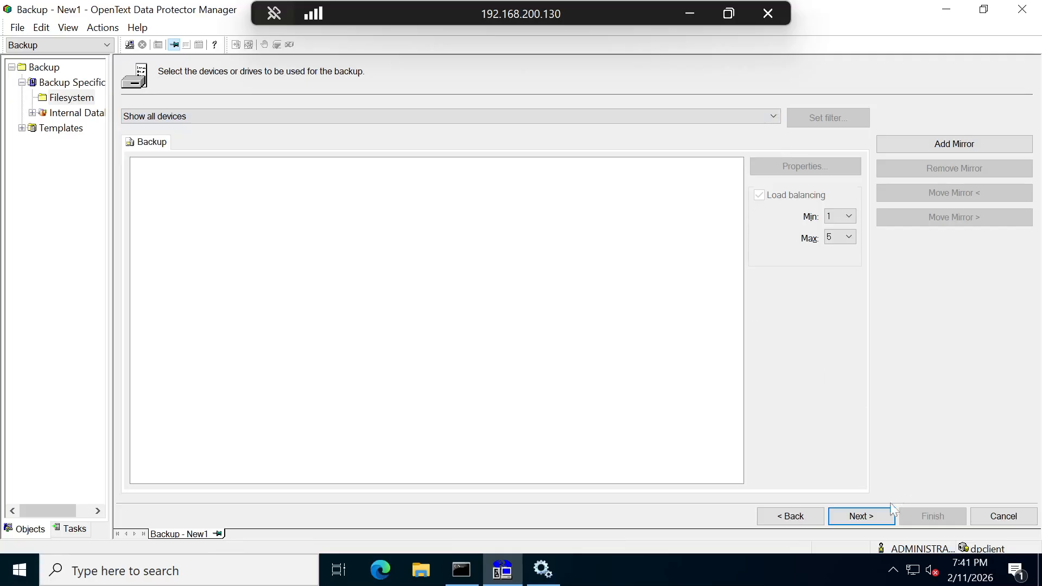
click(882, 519)
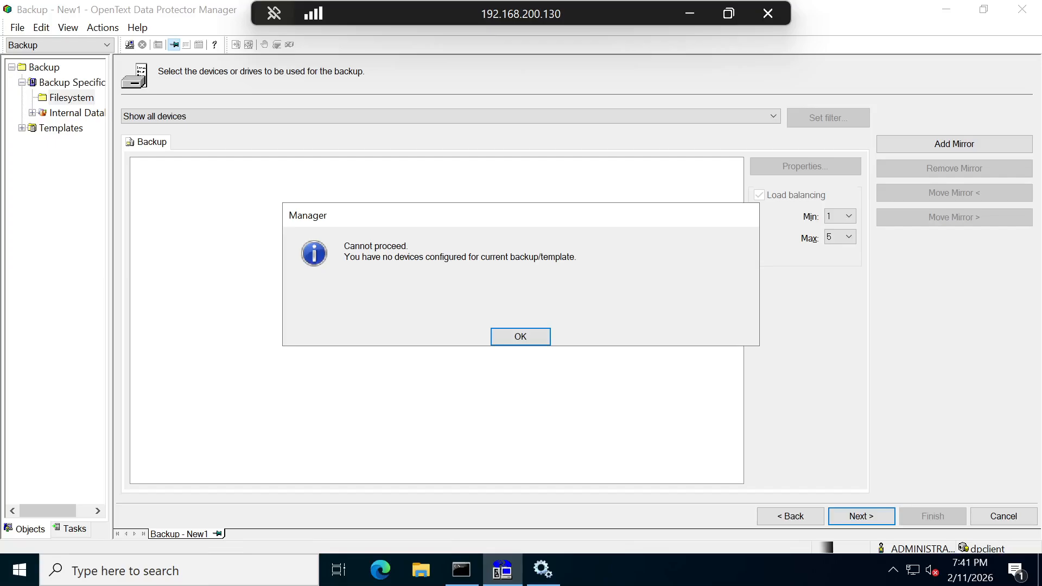
click(545, 341)
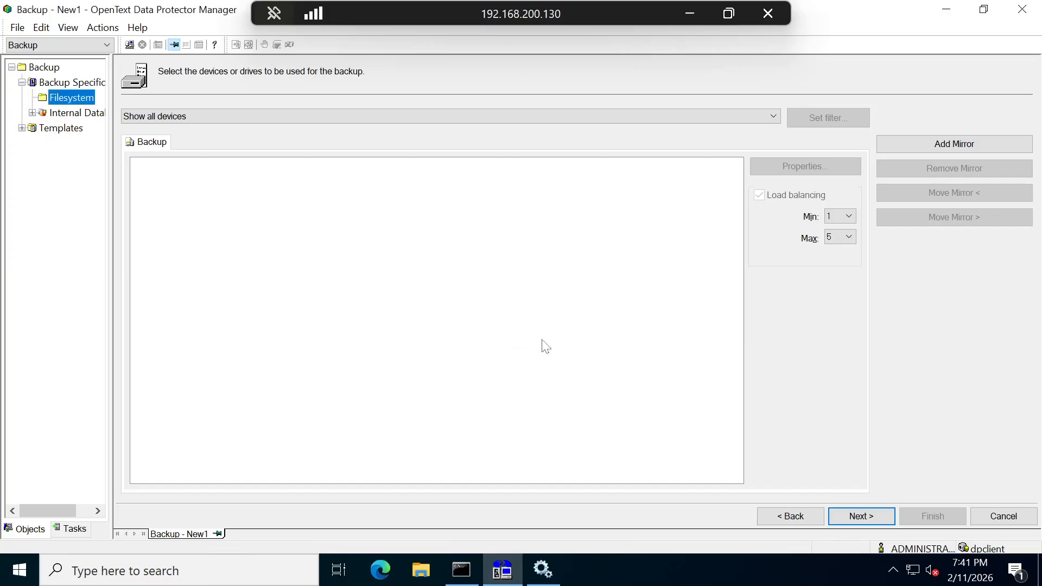
click(991, 518)
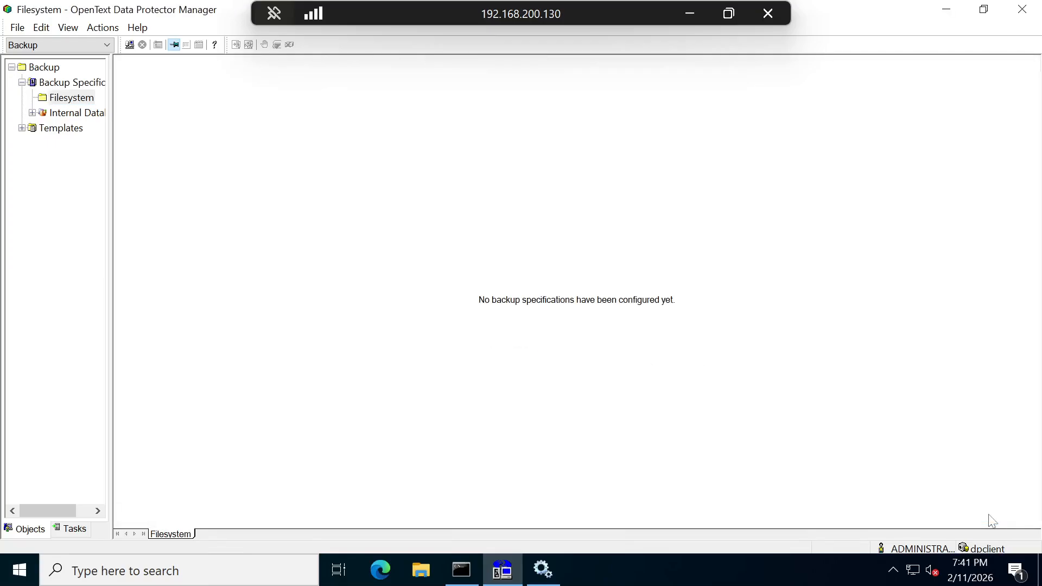
click(37, 46)
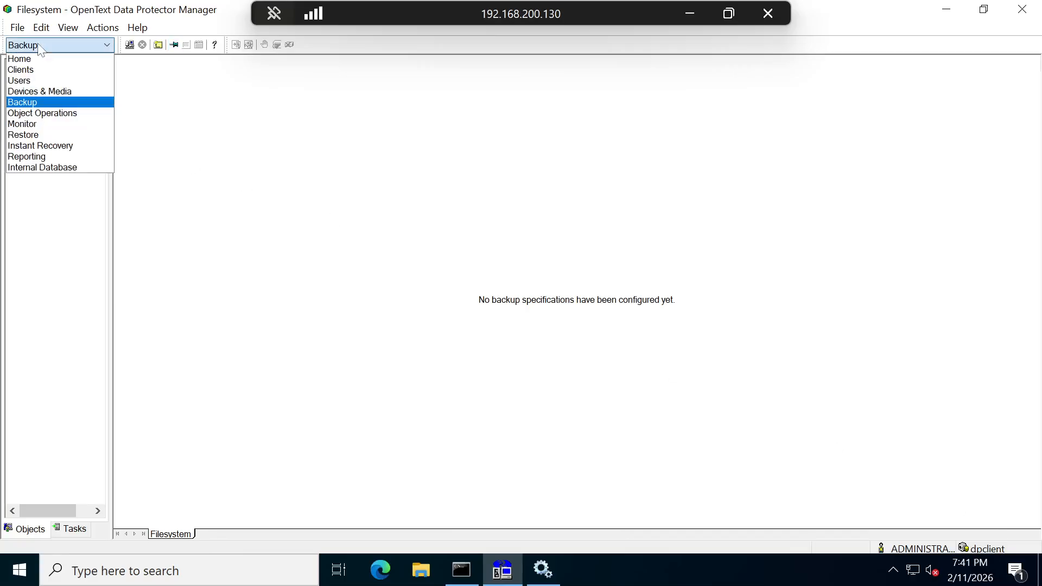
- Start adding a new device under Devices in the Devices & Media context
click(34, 93)
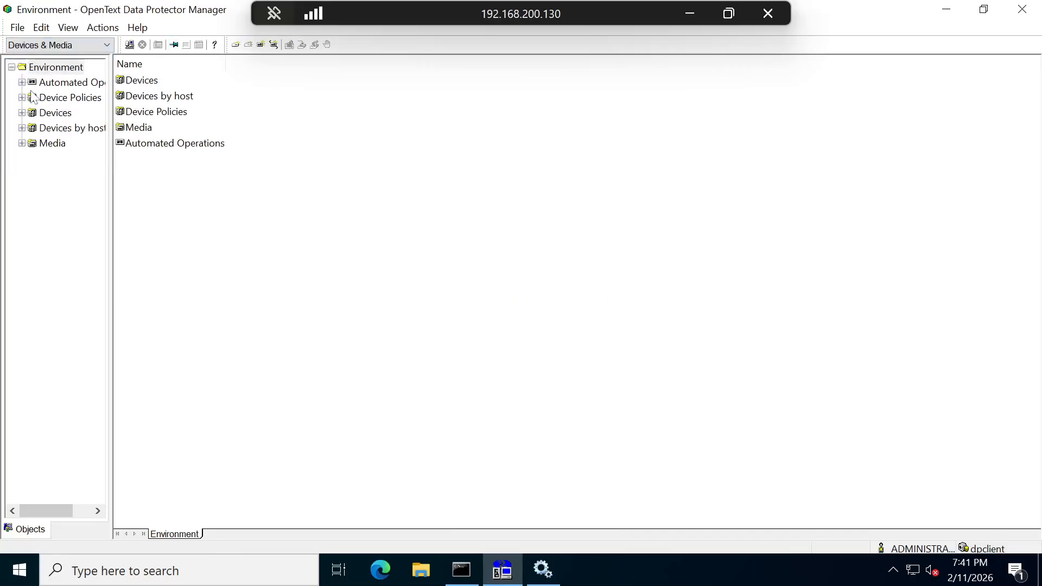
click(152, 85)
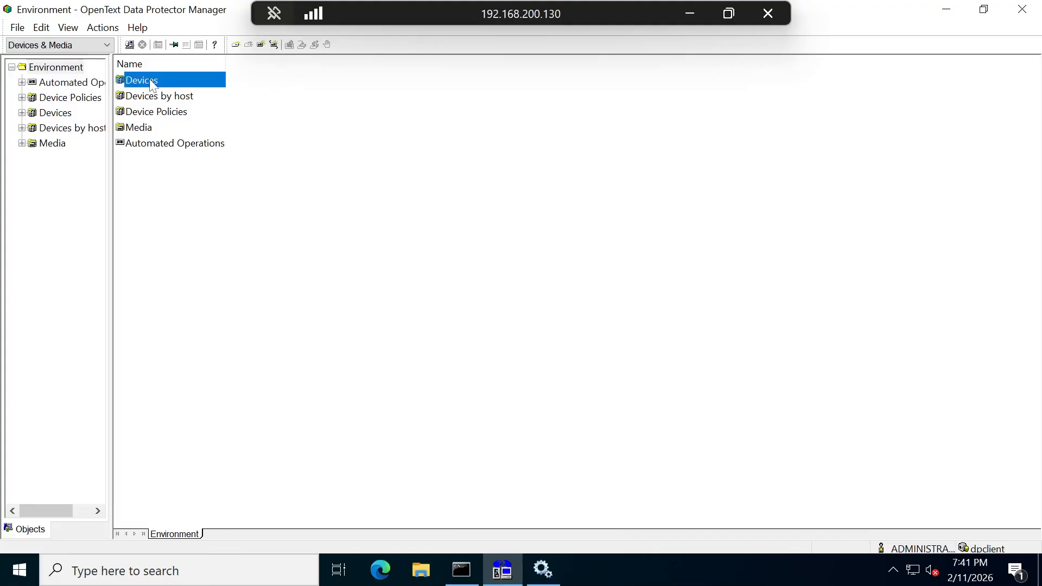
right_click(152, 86)
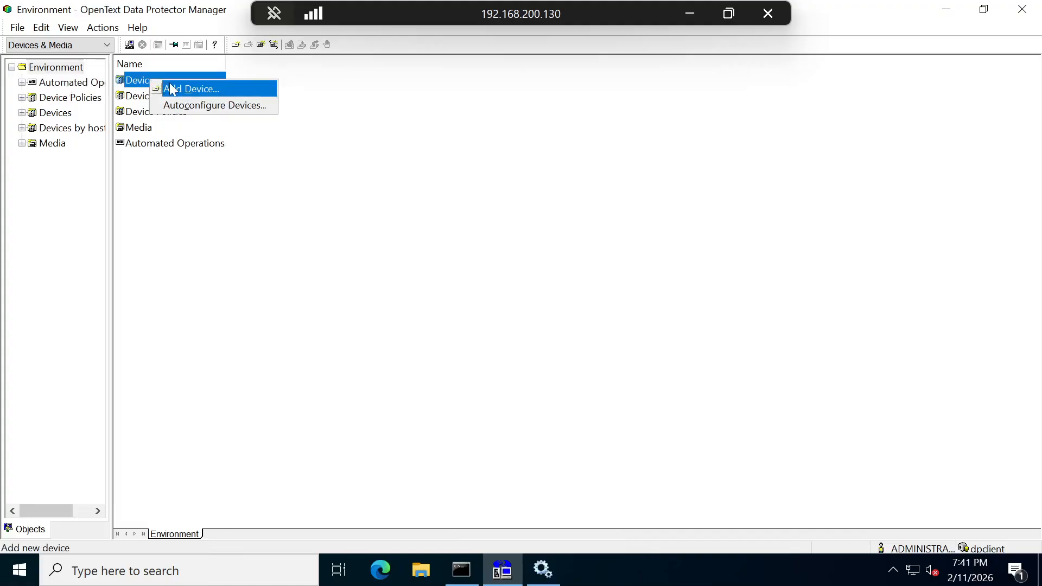
click(170, 85)
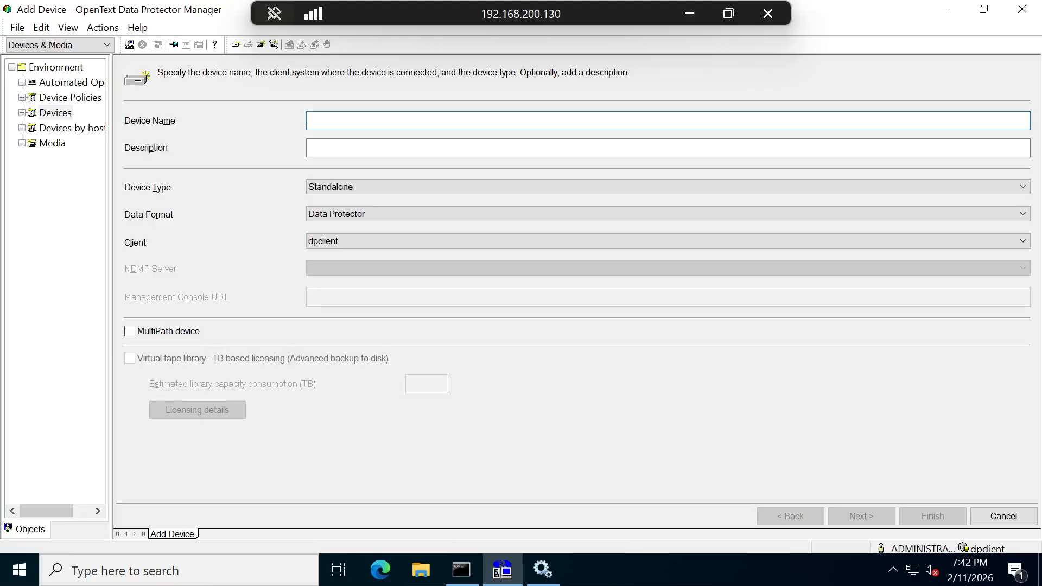
- Name the standalone device vtdl with description 'localdisk' and continue to addressing
text(V)
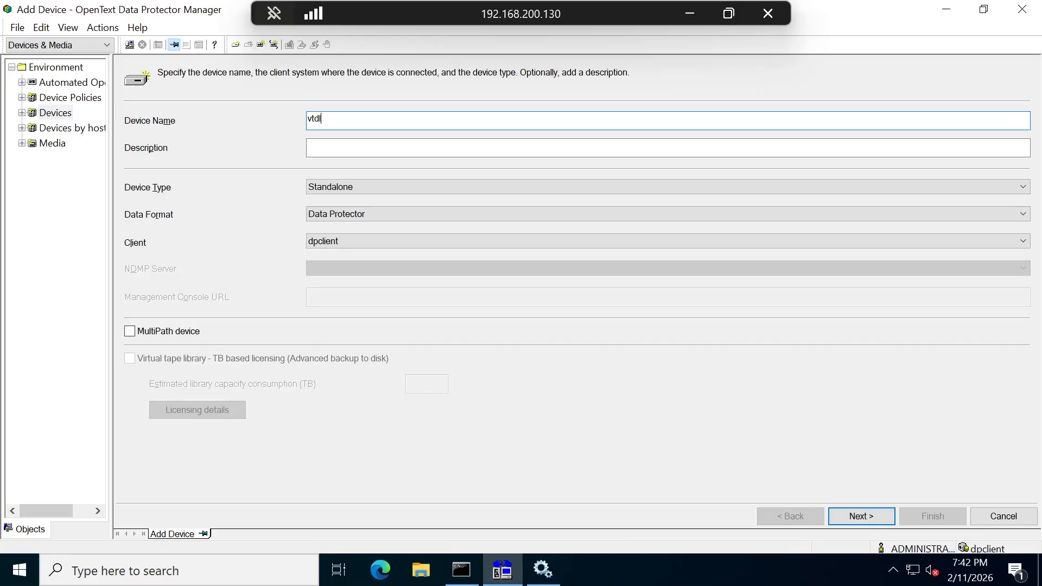
click(373, 143)
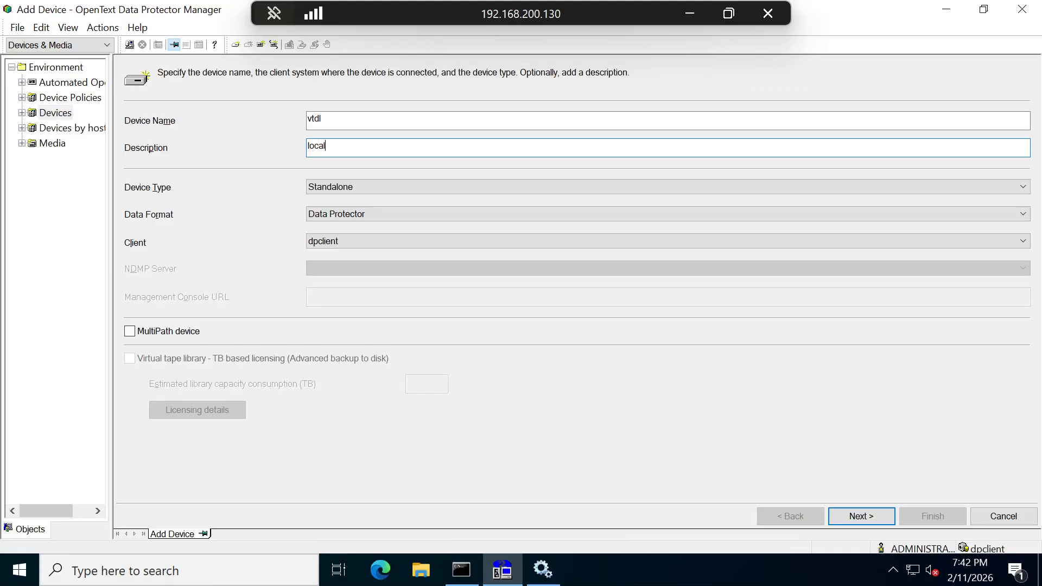
text(localdisk)
click(863, 516)
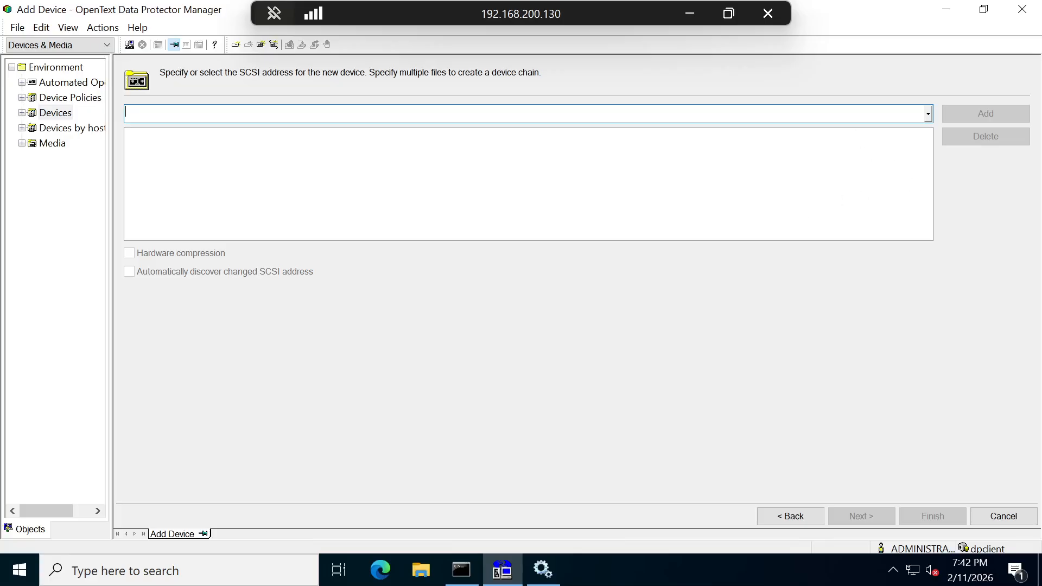
- Find no SCSI devices, cancel the Add Device wizard, and switch to OBS Studio
click(927, 114)
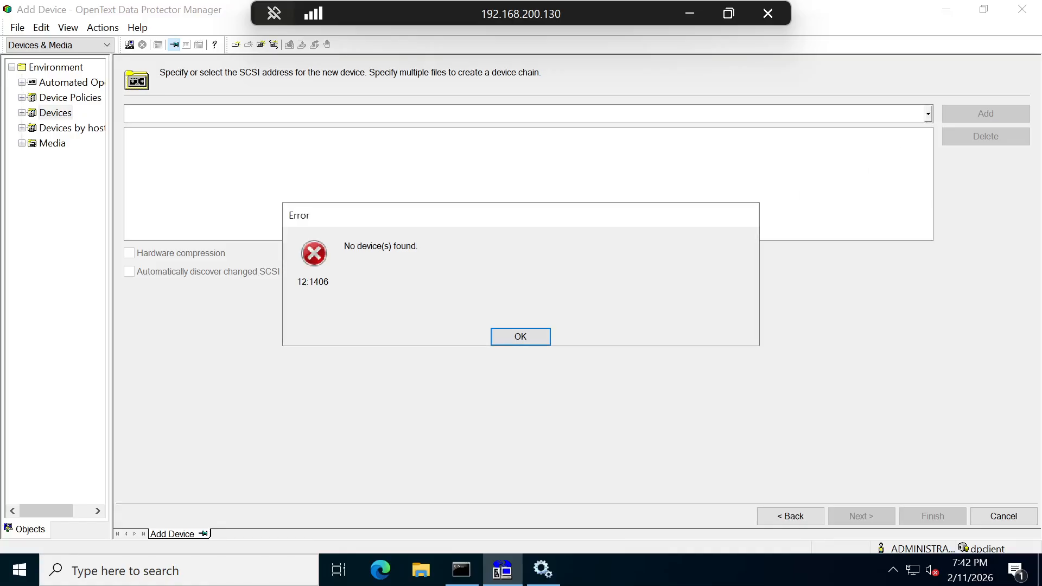
click(520, 337)
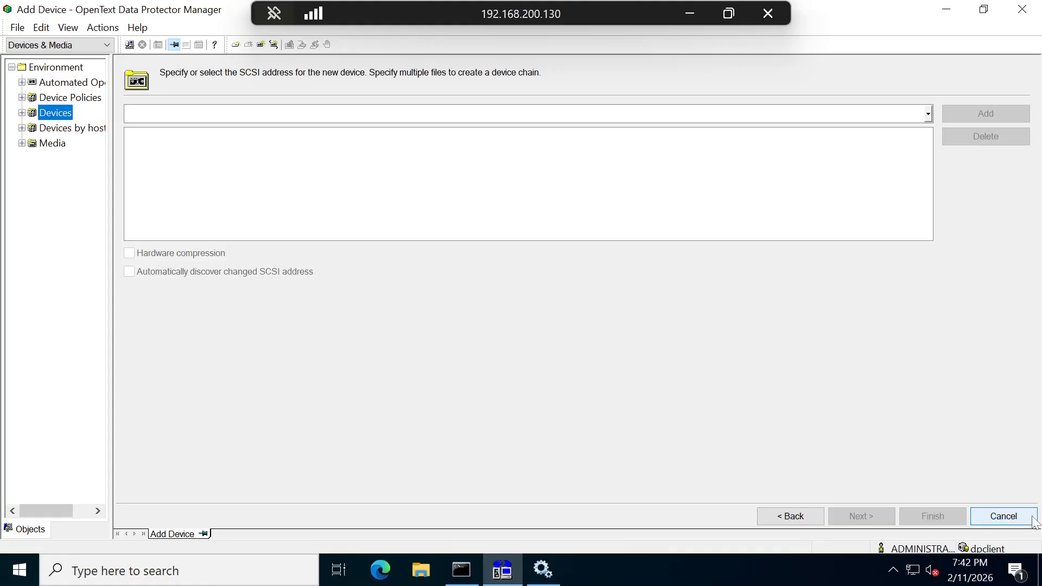
click(1004, 517)
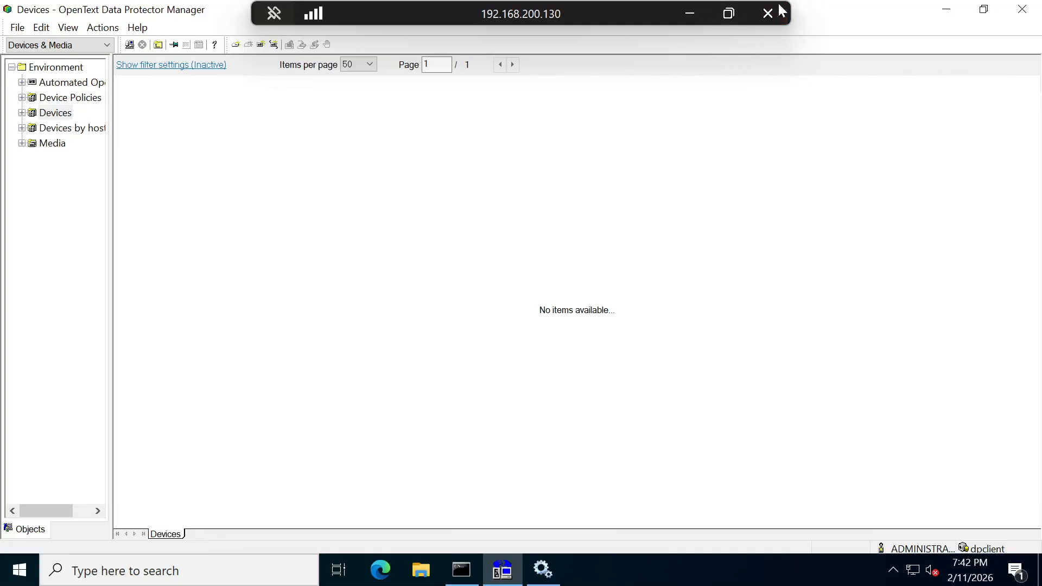
click(687, 16)
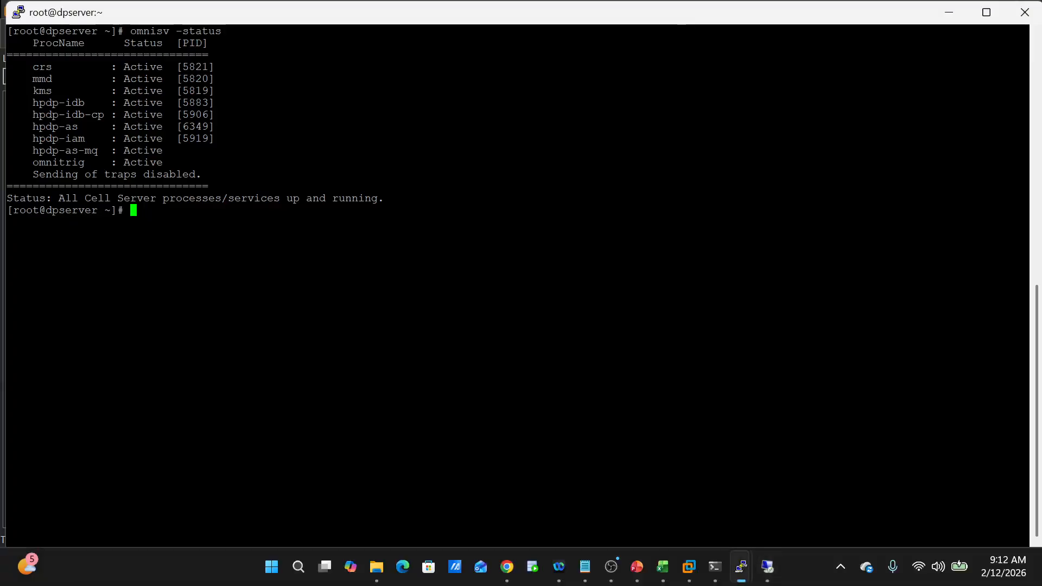
click(613, 568)
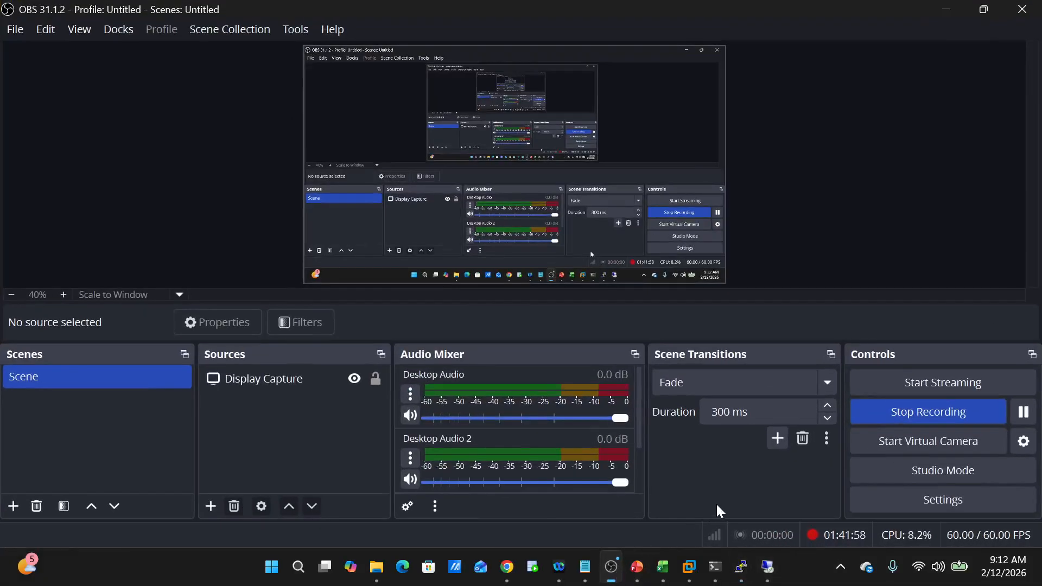